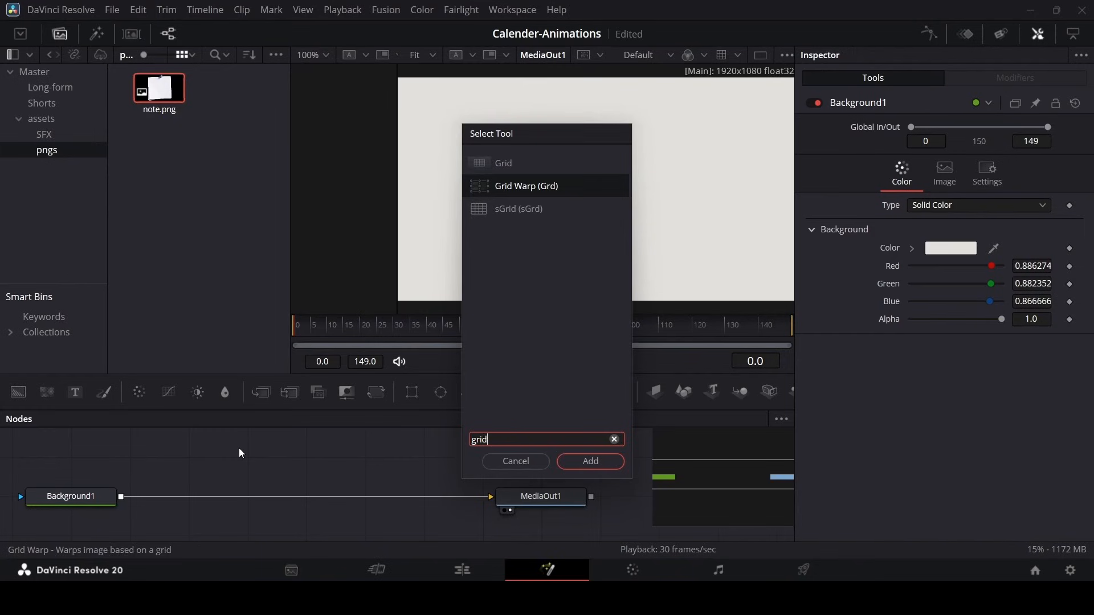
- Insert a Grid node between Background1 and MediaOut1 and paste the copied settings onto it for a 4 by 4 grid
{"action": "key", "text": "Up"}
{"action": "key", "text": "Return"}
{"action": "left_click_drag", "start_coordinate": [243, 454], "coordinate": [204, 505]}
{"action": "right_click", "coordinate": [206, 500]}
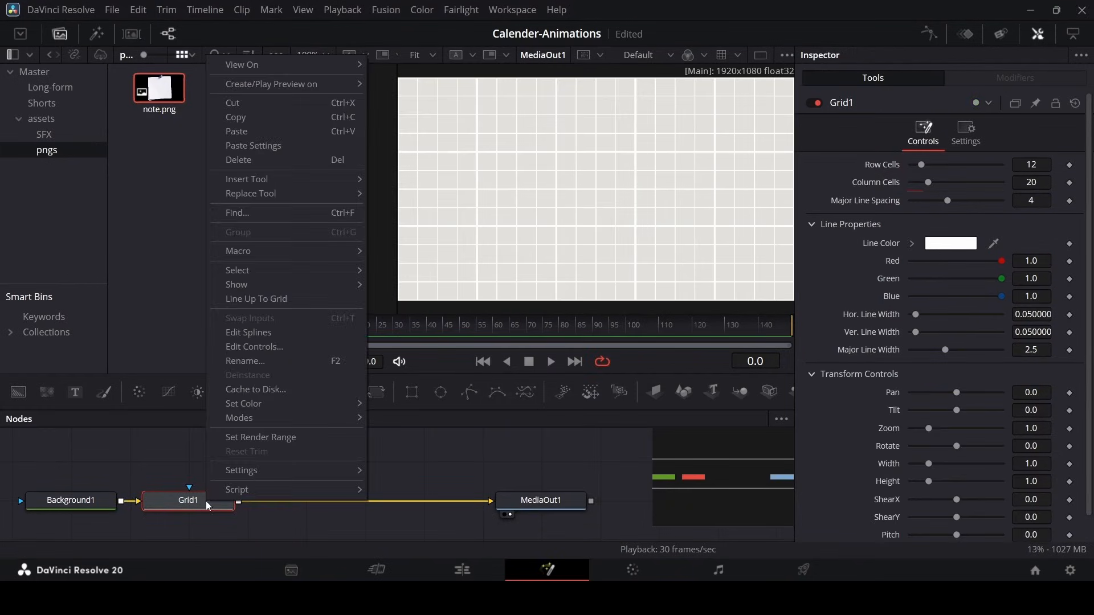
{"action": "left_click", "coordinate": [300, 145]}
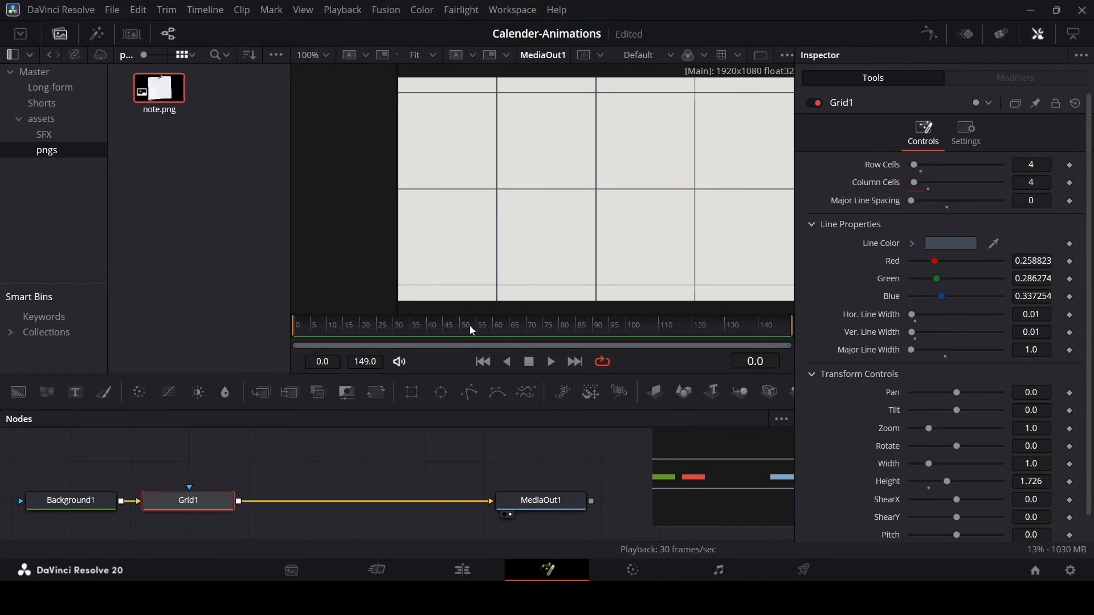
- Check the HTML code of the grid's line color and leave the color picker without changes
{"action": "left_click", "coordinate": [952, 242]}
{"action": "left_click_drag", "start_coordinate": [649, 409], "coordinate": [599, 406]}
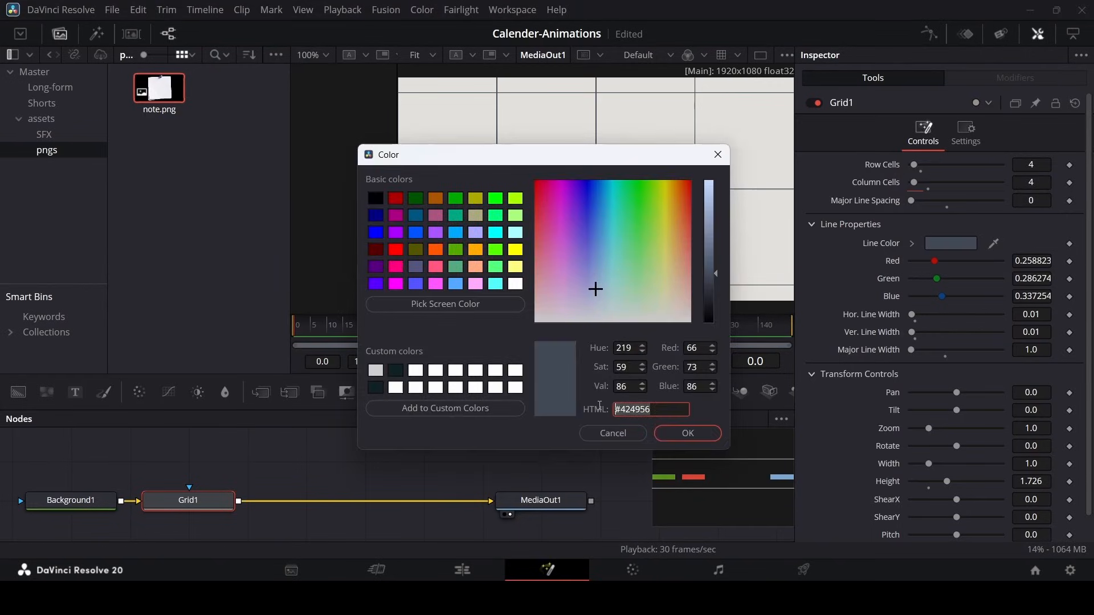
{"action": "left_click", "coordinate": [605, 431]}
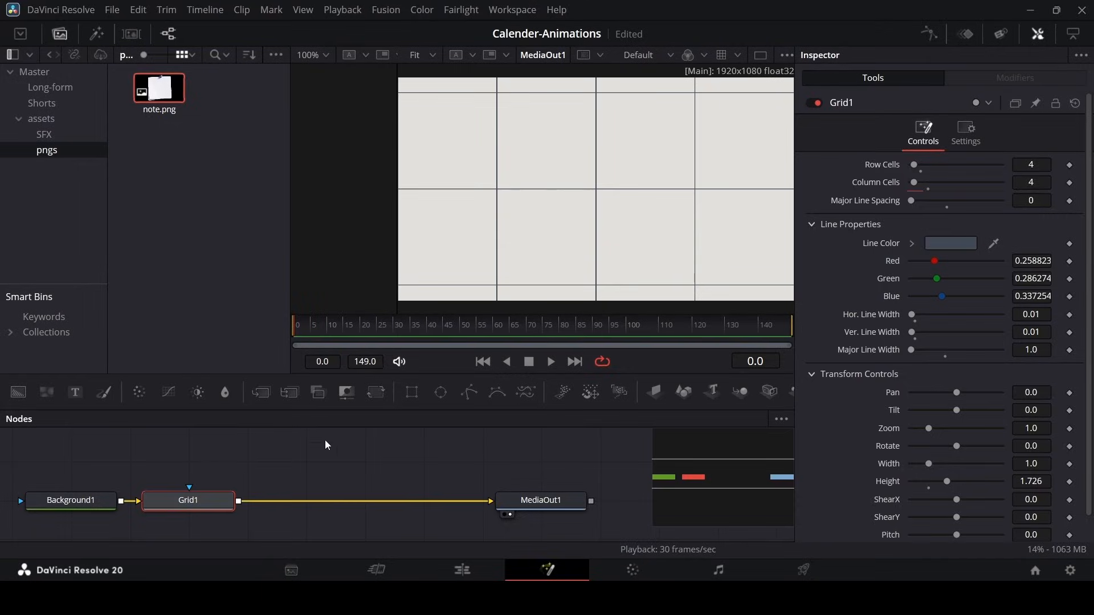
- Insert a MultiMerge node between Grid1 and MediaOut1
{"action": "left_click", "coordinate": [290, 392]}
{"action": "left_click_drag", "start_coordinate": [323, 497], "coordinate": [381, 498]}
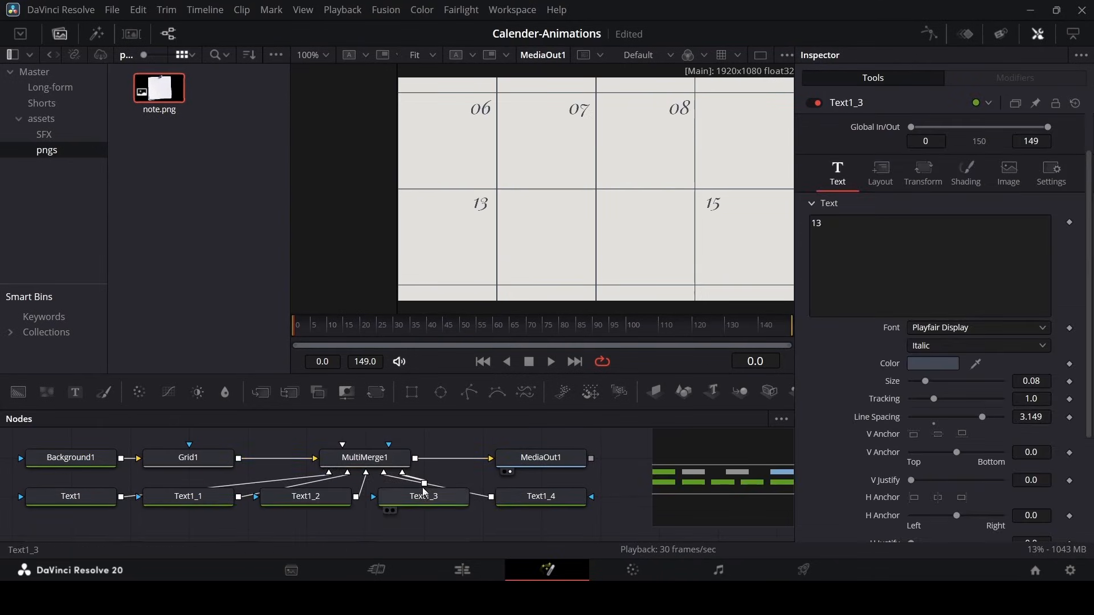
- Examine how the date text nodes feed into MultiMerge1 and review the text settings of Text1
{"action": "left_click_drag", "start_coordinate": [544, 517], "coordinate": [107, 494]}
{"action": "left_click", "coordinate": [99, 511]}
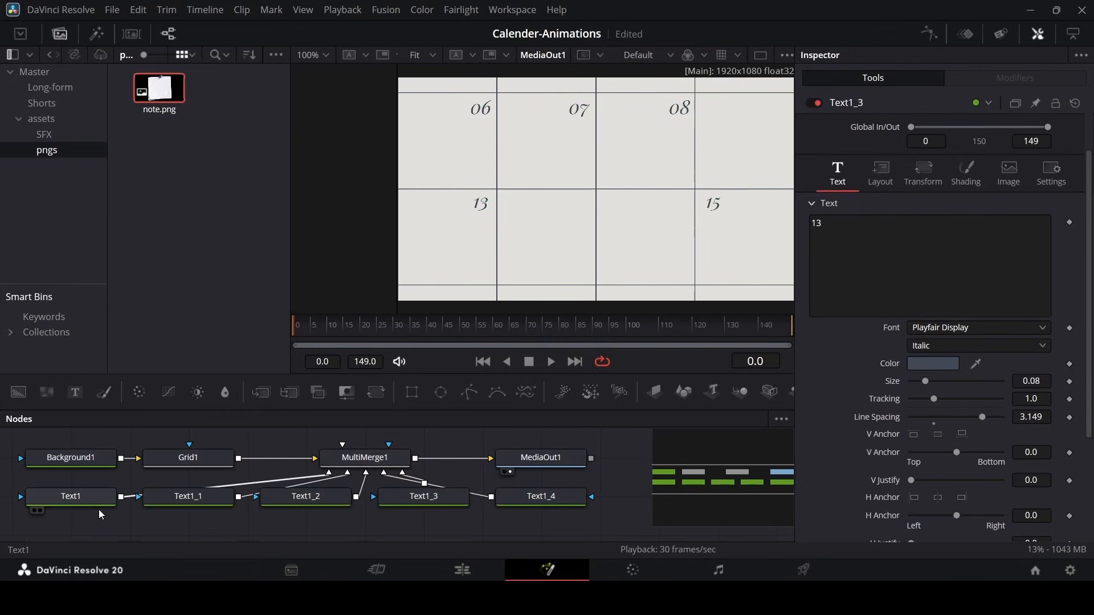
{"action": "left_click", "coordinate": [90, 506]}
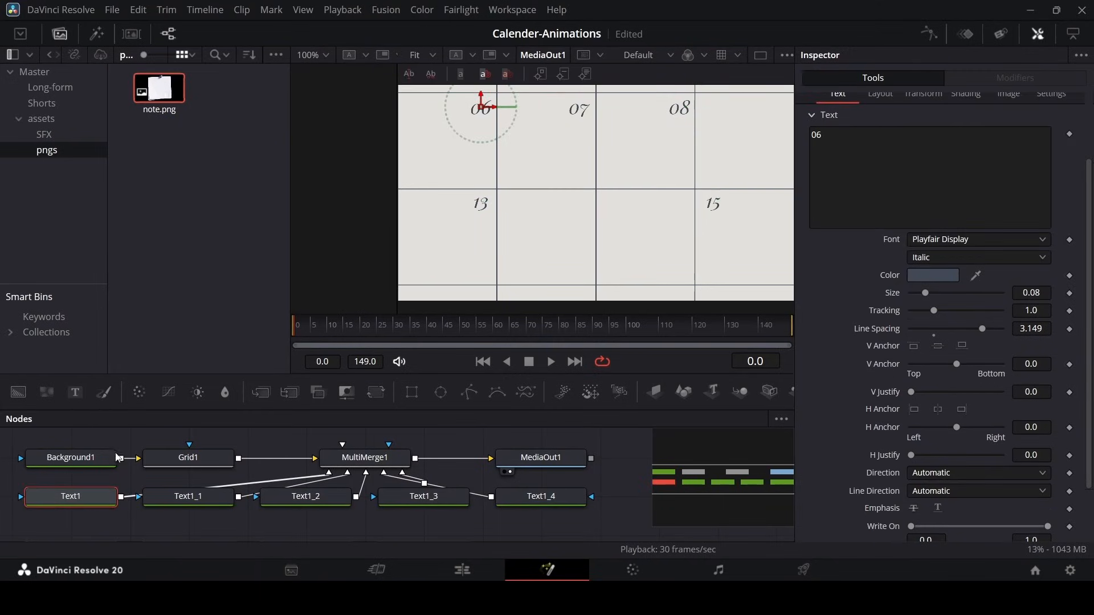
{"action": "left_click_drag", "start_coordinate": [99, 449], "coordinate": [147, 515]}
{"action": "key", "text": "Delete"}
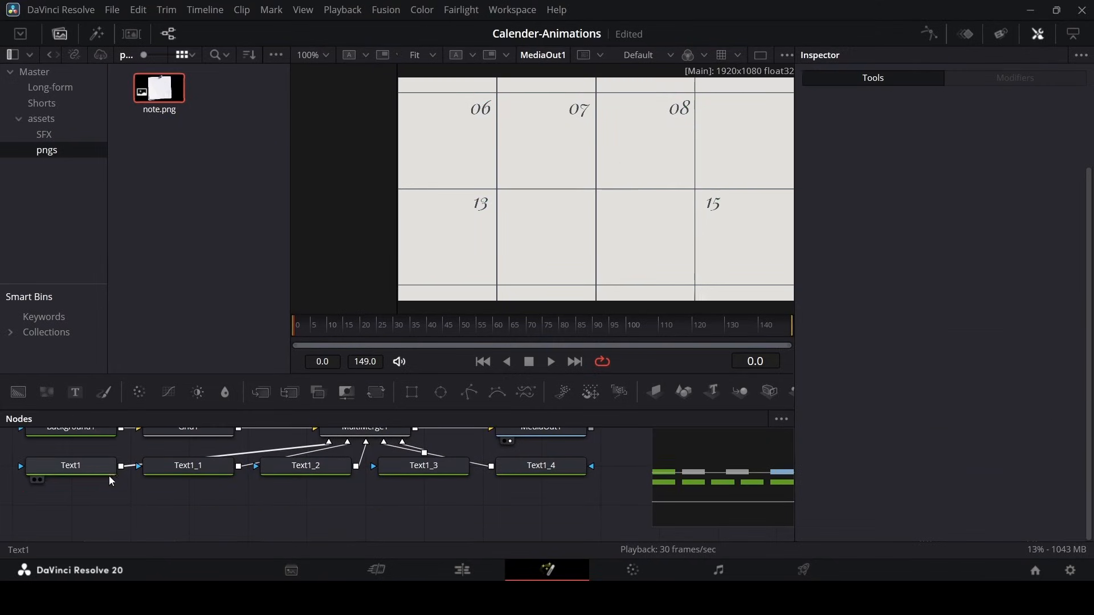
{"action": "left_click", "coordinate": [104, 470]}
{"action": "scroll", "coordinate": [514, 496], "scroll_direction": "up", "scroll_amount": 3}
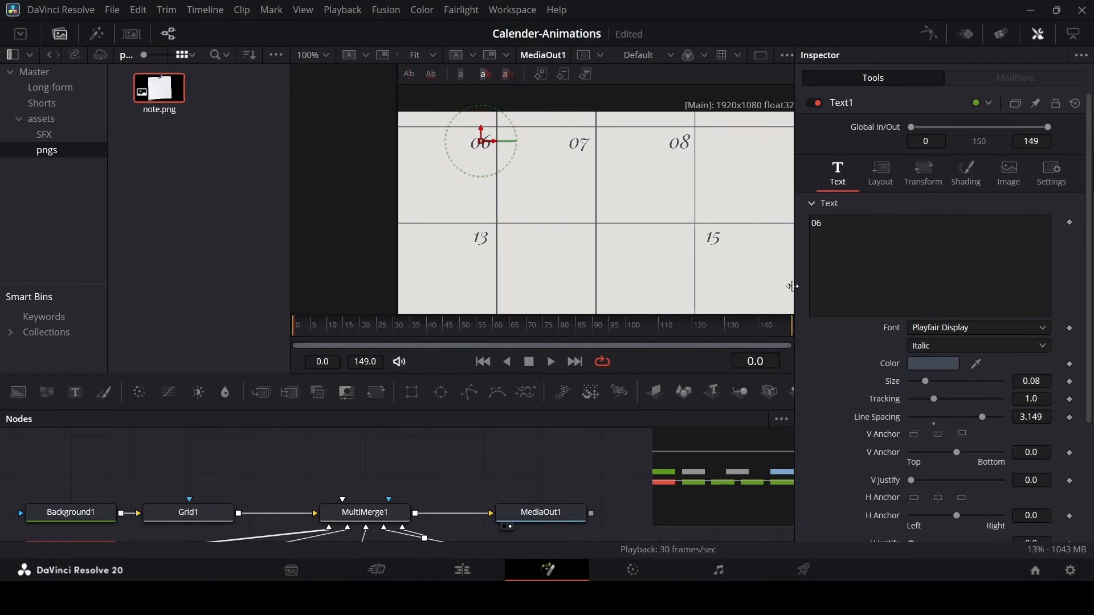
{"action": "left_click", "coordinate": [507, 465]}
{"action": "scroll", "coordinate": [566, 265], "scroll_direction": "down", "scroll_amount": 1}
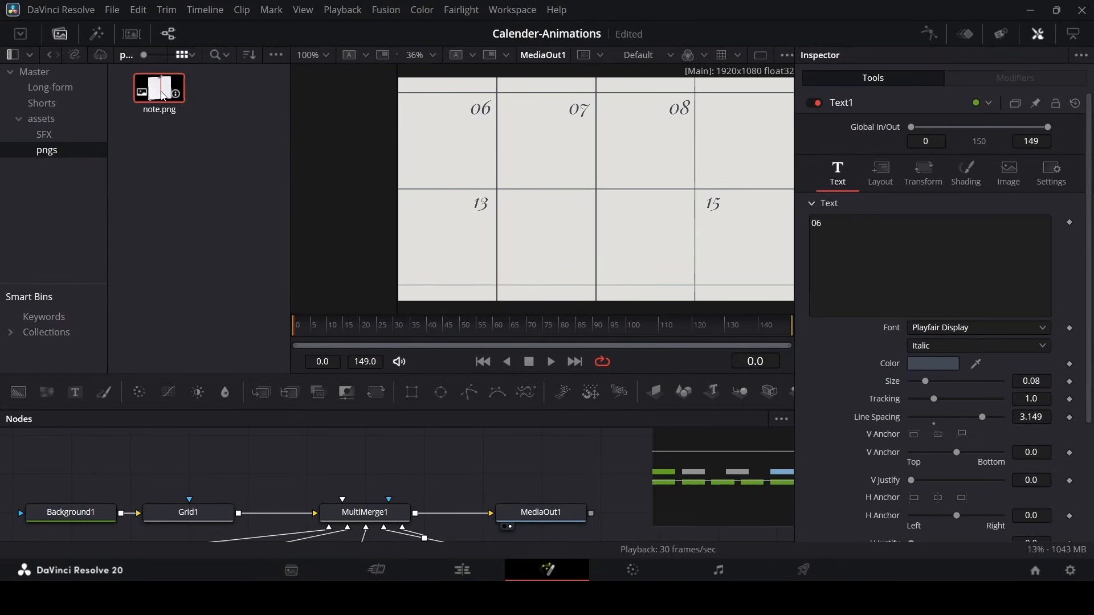
- Bring note.png into the node graph as a media node and disconnect it from MultiMerge1
{"action": "left_click_drag", "start_coordinate": [163, 97], "coordinate": [416, 513]}
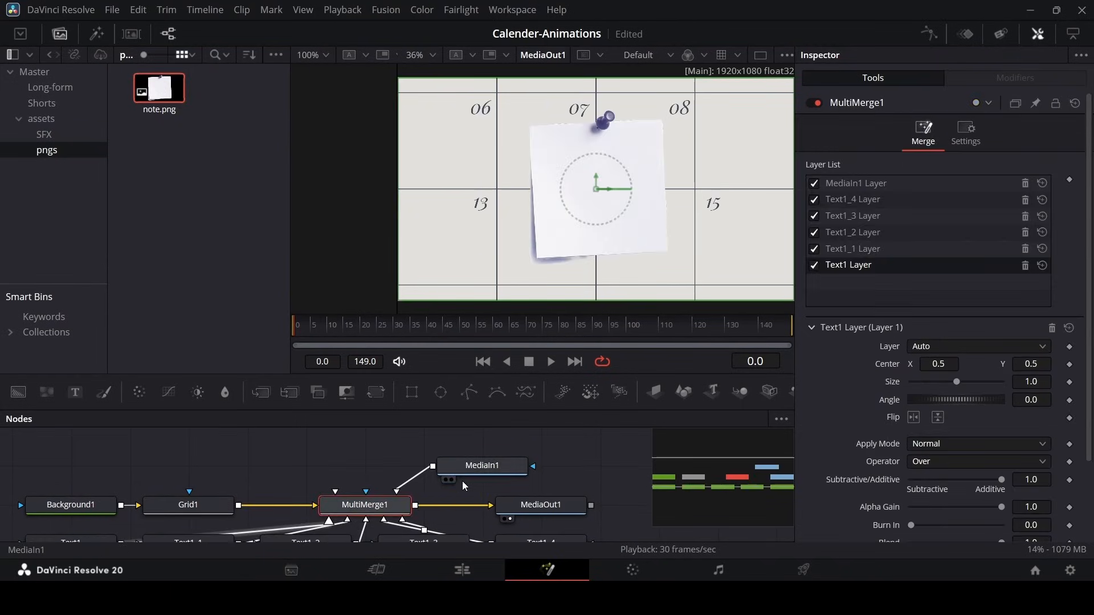
{"action": "left_click_drag", "start_coordinate": [471, 469], "coordinate": [529, 466]}
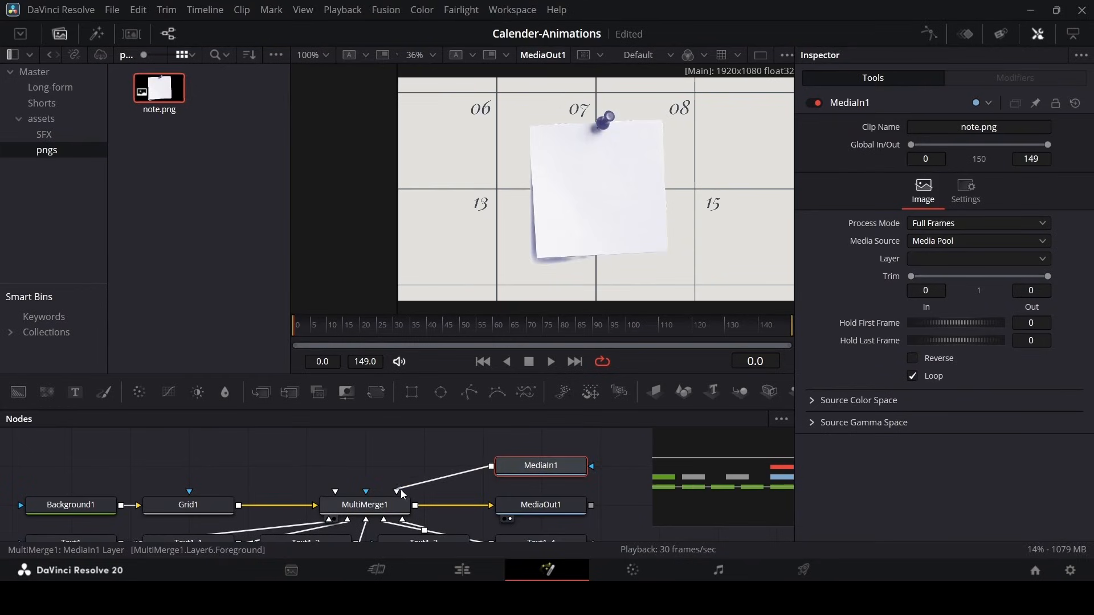
{"action": "left_click_drag", "start_coordinate": [401, 490], "coordinate": [396, 503]}
- Insert a Merge node between MultiMerge1 and MediaOut1, and space it, MediaIn1 and MediaOut1 farther away from MultiMerge1
{"action": "left_click", "coordinate": [395, 503]}
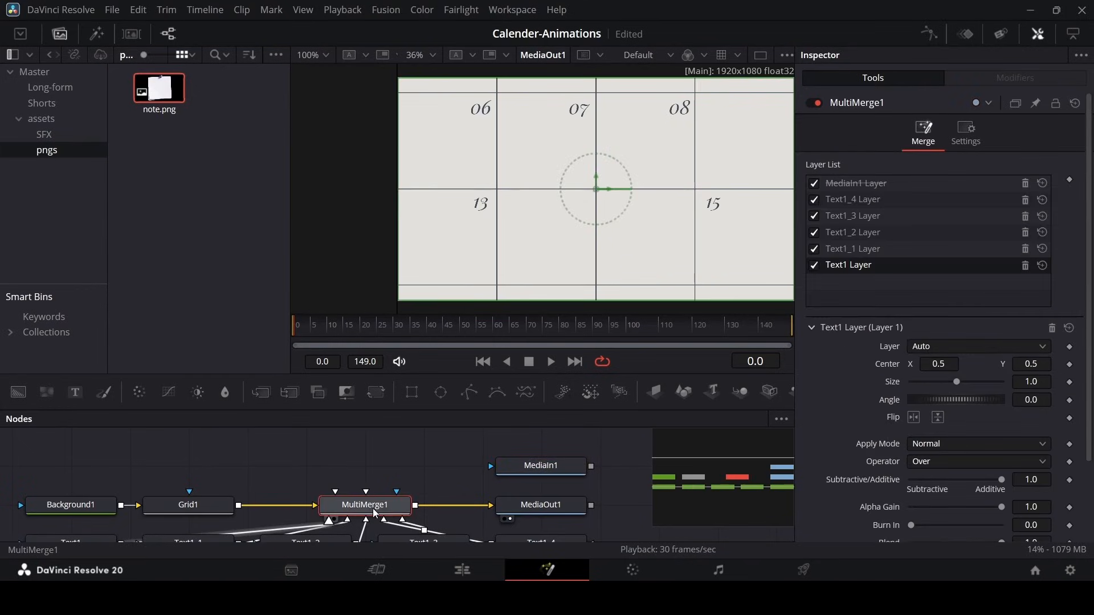
{"action": "left_click", "coordinate": [256, 393]}
{"action": "left_click_drag", "start_coordinate": [436, 457], "coordinate": [596, 530]}
{"action": "left_click_drag", "start_coordinate": [468, 509], "coordinate": [604, 509]}
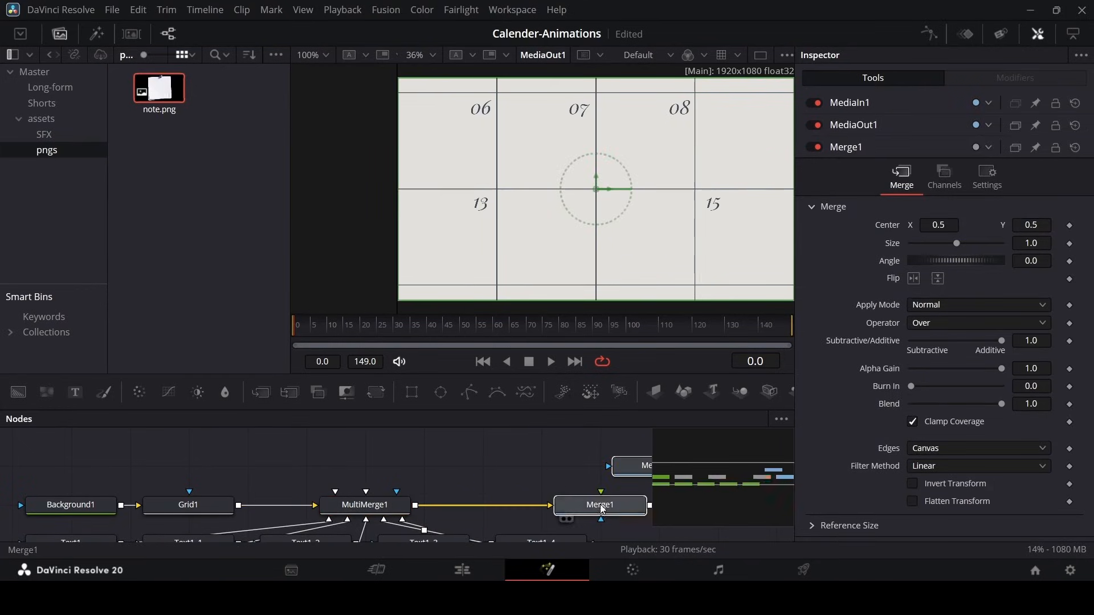
{"action": "left_click", "coordinate": [603, 474]}
{"action": "left_click_drag", "start_coordinate": [727, 474], "coordinate": [772, 480]}
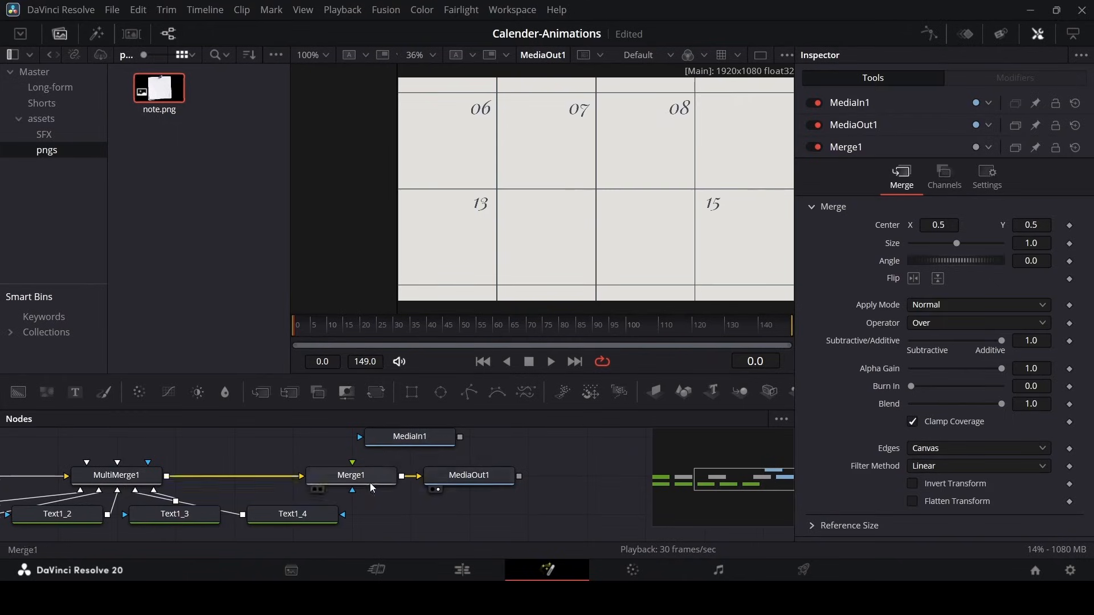
{"action": "left_click_drag", "start_coordinate": [527, 506], "coordinate": [307, 430]}
{"action": "left_click_drag", "start_coordinate": [393, 483], "coordinate": [581, 488]}
{"action": "left_click", "coordinate": [621, 522]}
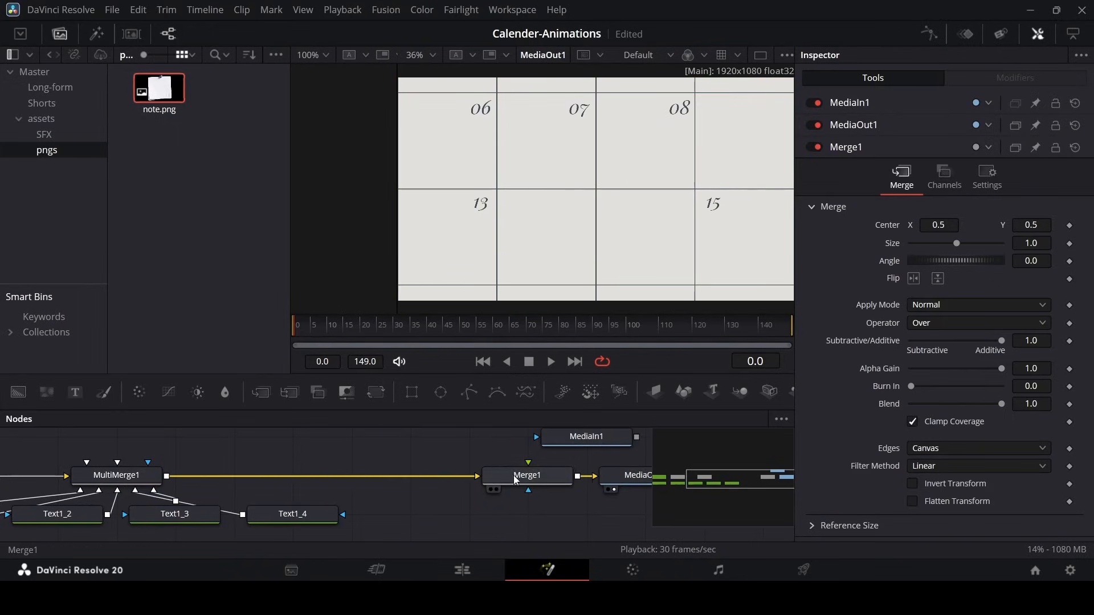
- Place MediaIn1 directly above Merge1 and connect it as the merge's foreground
{"action": "scroll", "coordinate": [608, 465], "scroll_direction": "up", "scroll_amount": 2}
{"action": "scroll", "coordinate": [613, 458], "scroll_direction": "up", "scroll_amount": 2}
{"action": "left_click_drag", "start_coordinate": [575, 508], "coordinate": [491, 507]}
{"action": "scroll", "coordinate": [491, 507], "scroll_direction": "down", "scroll_amount": 1}
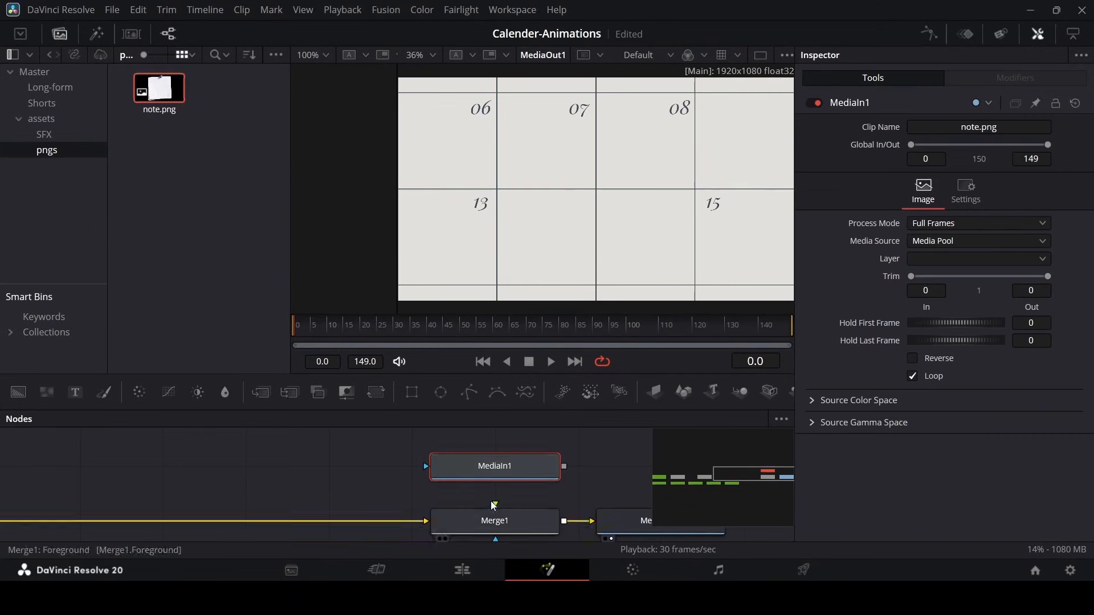
{"action": "left_click_drag", "start_coordinate": [562, 482], "coordinate": [497, 525]}
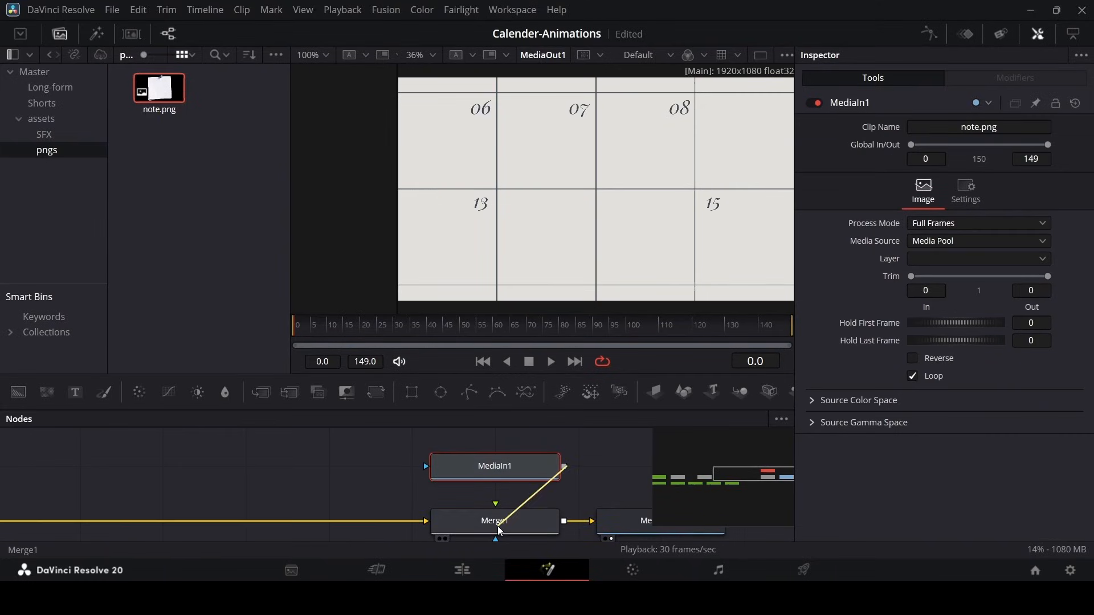
{"action": "left_click", "coordinate": [593, 471]}
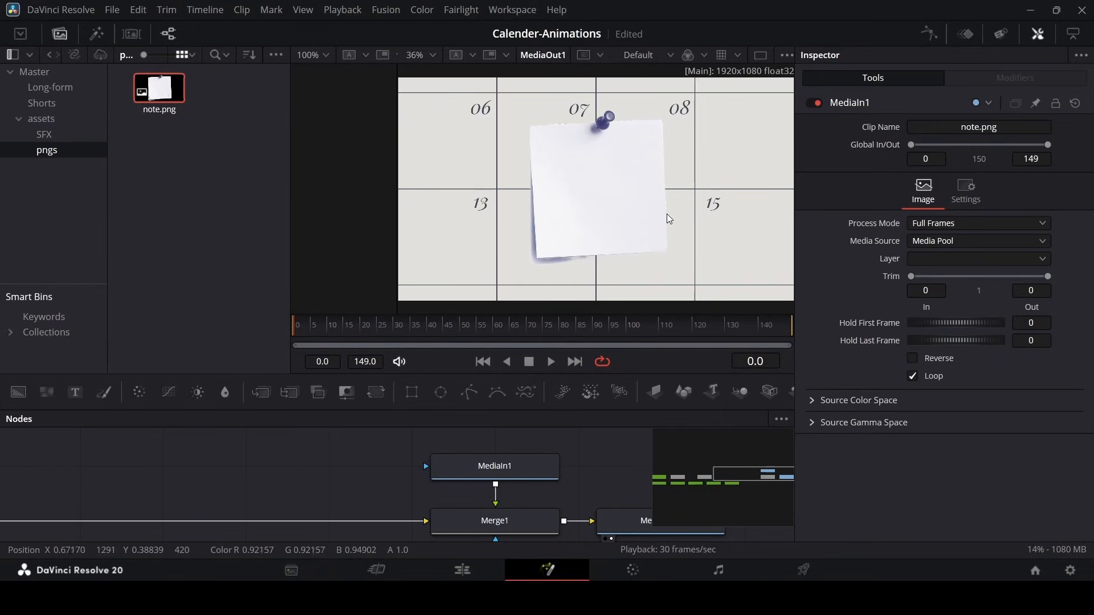
- Change the date text in the Text1_4 node to 16
{"action": "scroll", "coordinate": [721, 217], "scroll_direction": "up", "scroll_amount": 4}
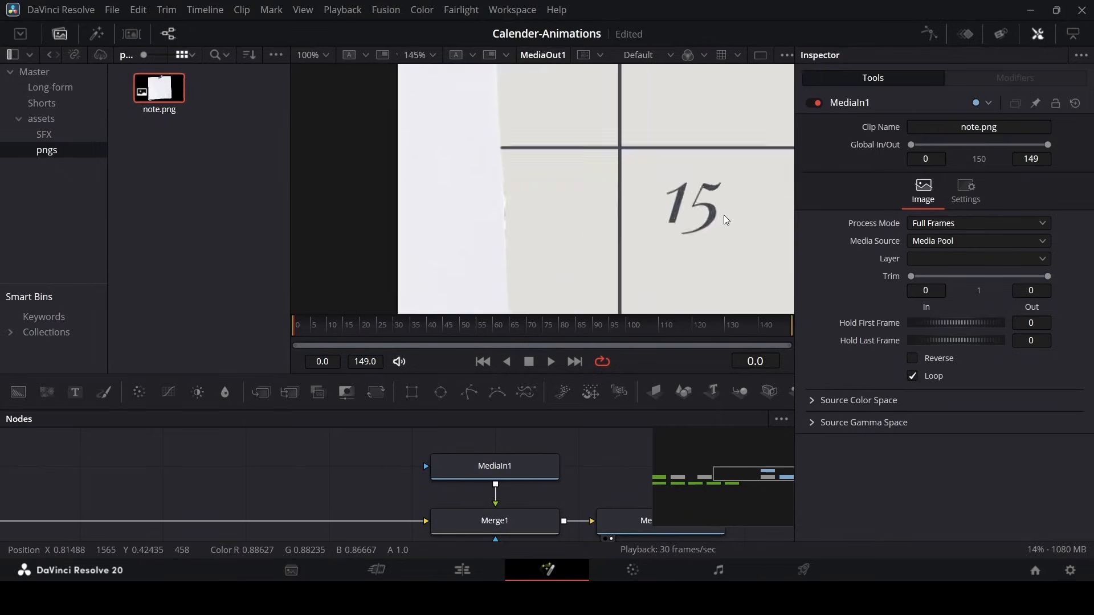
{"action": "scroll", "coordinate": [727, 220], "scroll_direction": "down", "scroll_amount": 3}
{"action": "scroll", "coordinate": [389, 486], "scroll_direction": "down", "scroll_amount": 2}
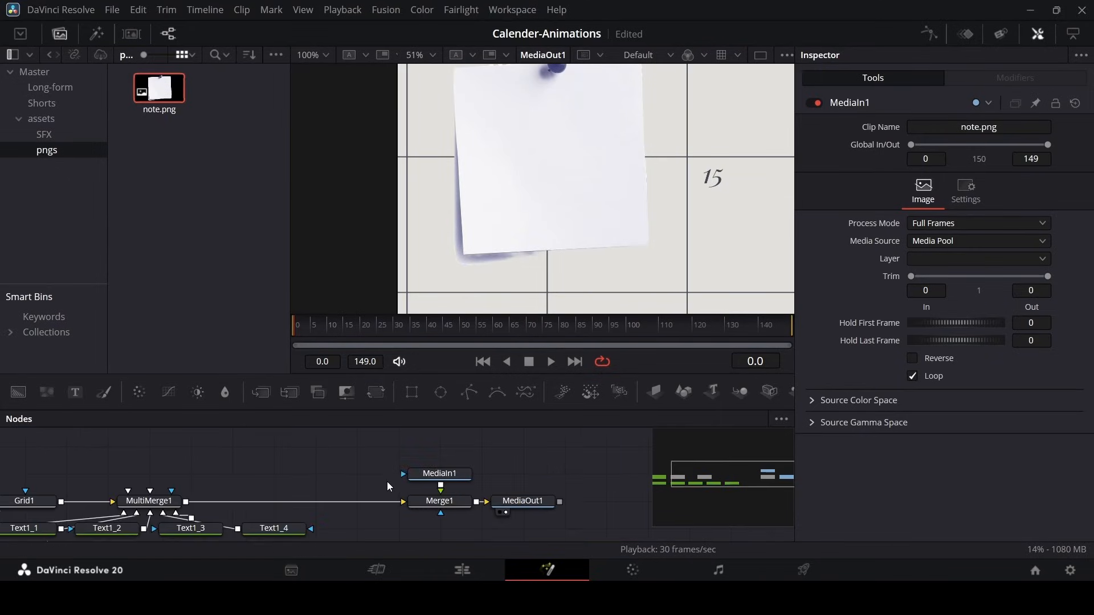
{"action": "left_click", "coordinate": [278, 529]}
{"action": "scroll", "coordinate": [280, 531], "scroll_direction": "down", "scroll_amount": 1}
{"action": "left_click", "coordinate": [869, 231]}
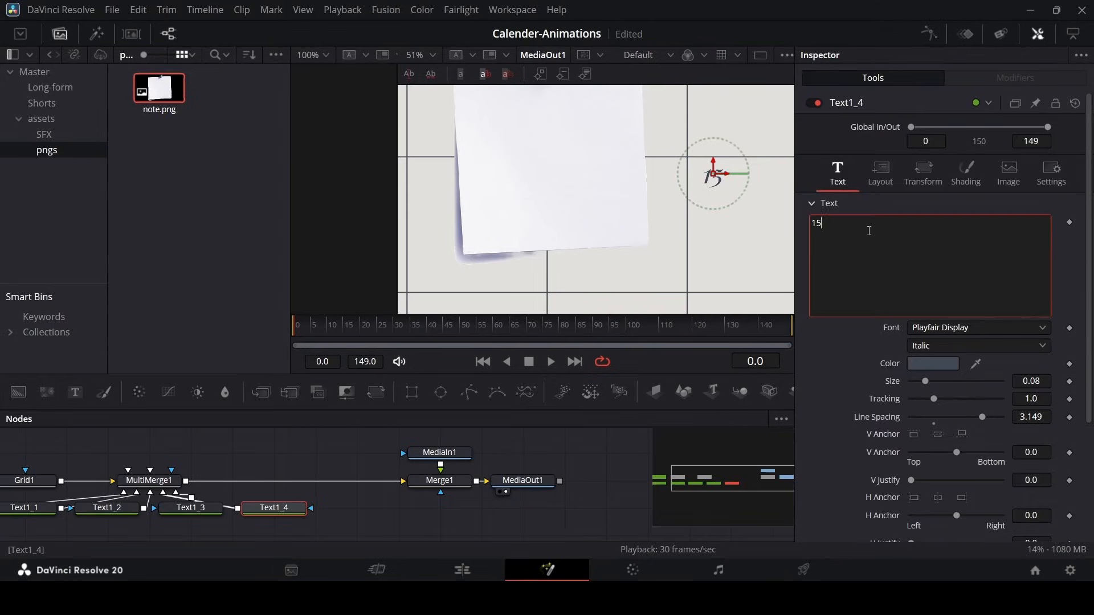
{"action": "key", "text": "BackSpace"}
{"action": "type", "text": "6"}
{"action": "left_click", "coordinate": [606, 456]}
{"action": "scroll", "coordinate": [672, 219], "scroll_direction": "down", "scroll_amount": 2}
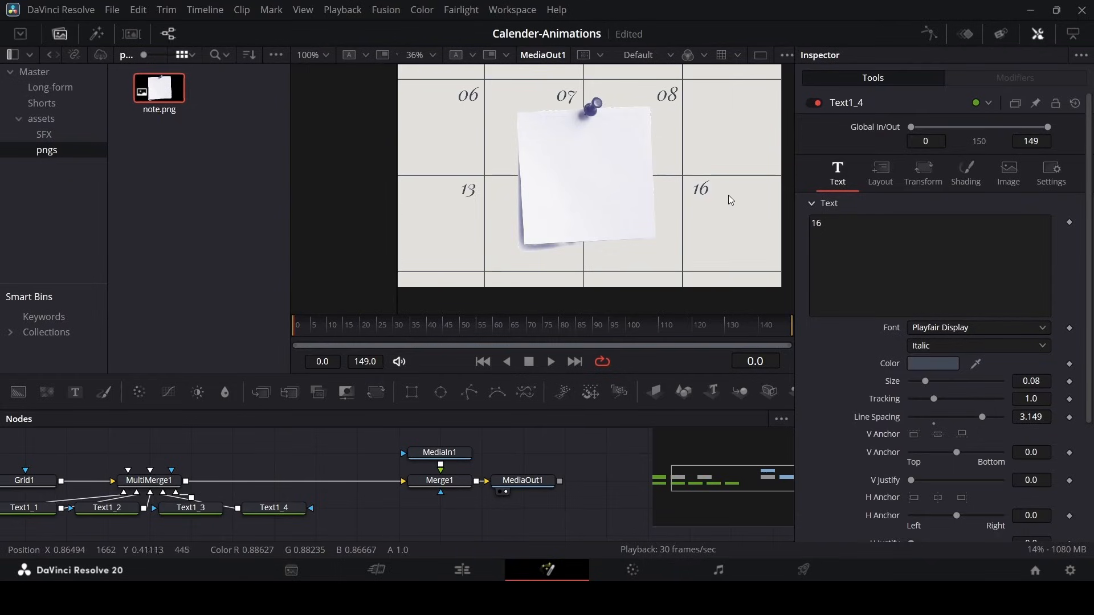
- Insert a Transform node between MediaIn1 and Merge1
{"action": "scroll", "coordinate": [574, 167], "scroll_direction": "up", "scroll_amount": 2}
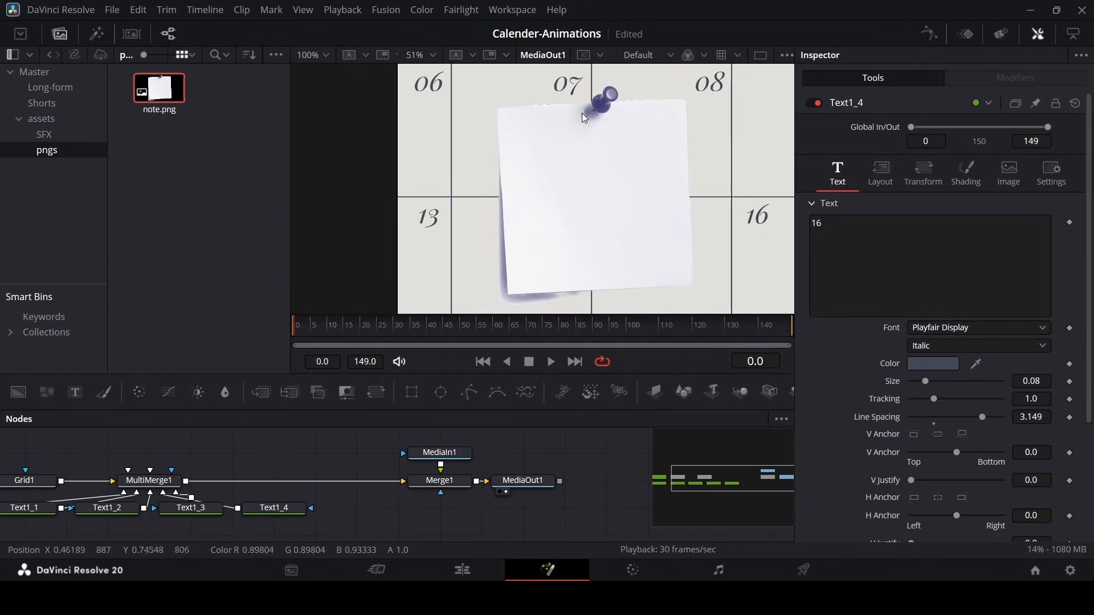
{"action": "scroll", "coordinate": [473, 498], "scroll_direction": "up", "scroll_amount": 3}
{"action": "left_click_drag", "start_coordinate": [433, 498], "coordinate": [388, 506]}
{"action": "left_click", "coordinate": [378, 395]}
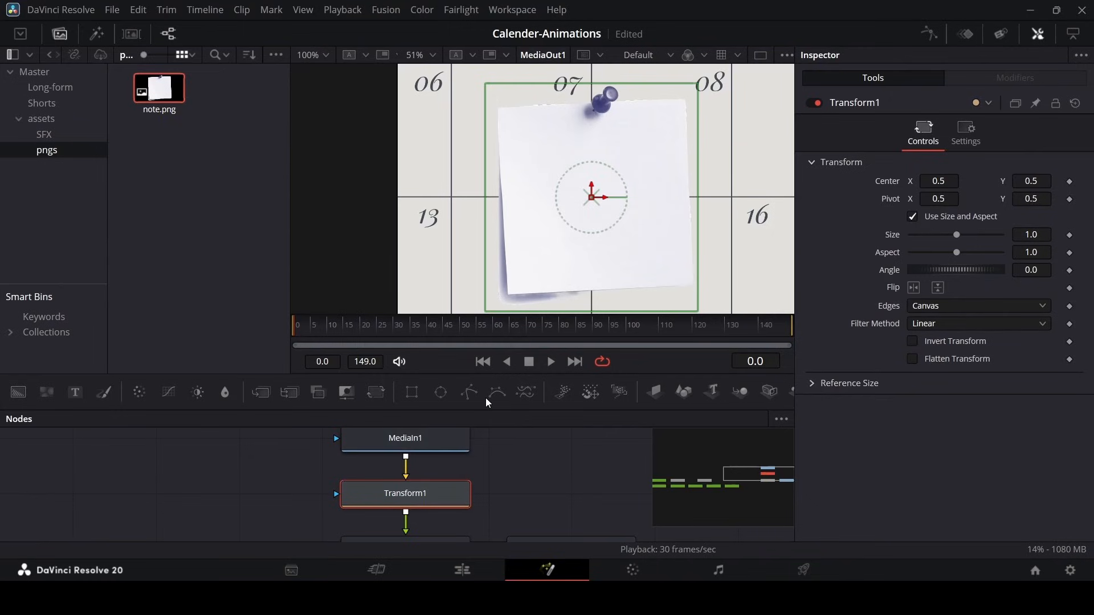
- Try rotating the note about its center by changing the Transform angle, and reset the angle to 0
{"action": "mouse_move", "coordinate": [995, 270]}
{"action": "left_mouse_down"}
{"action": "mouse_move", "coordinate": [1012, 270]}
{"action": "mouse_move", "coordinate": [1001, 270]}
{"action": "left_mouse_up"}
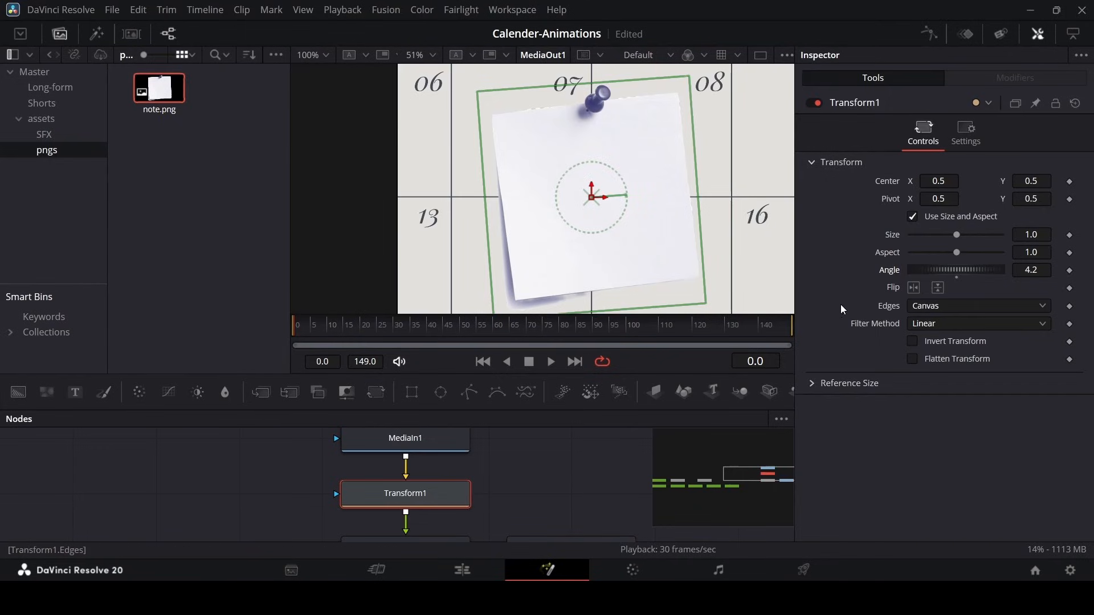
{"action": "double_click", "coordinate": [892, 273]}
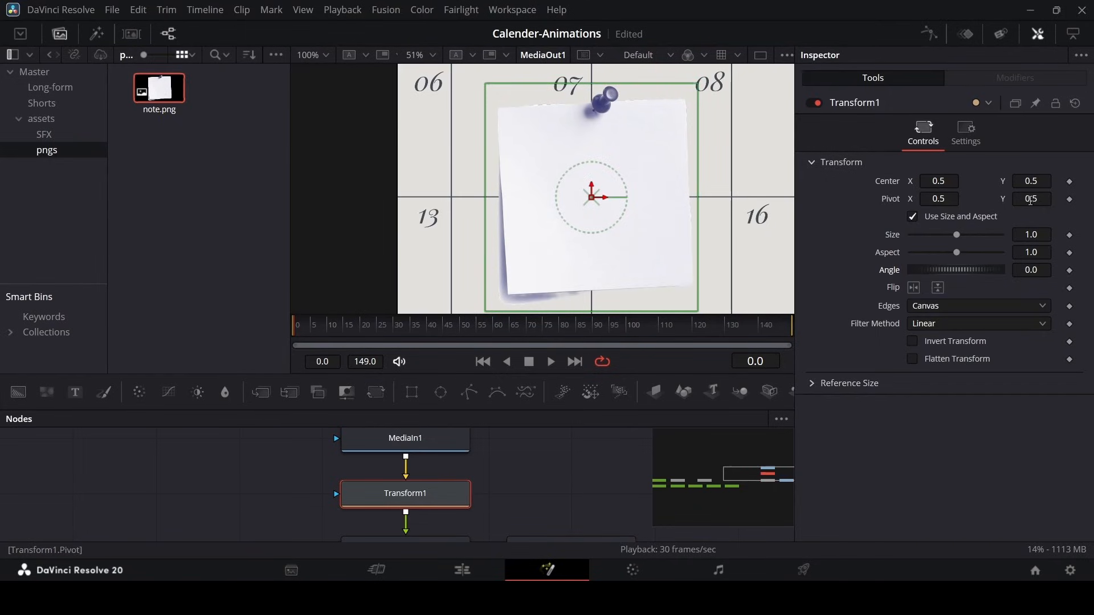
- Move Transform1's pivot to the tip of the pin at X 0.508 and Y 0.877
{"action": "left_click_drag", "start_coordinate": [1030, 200], "coordinate": [1071, 200]}
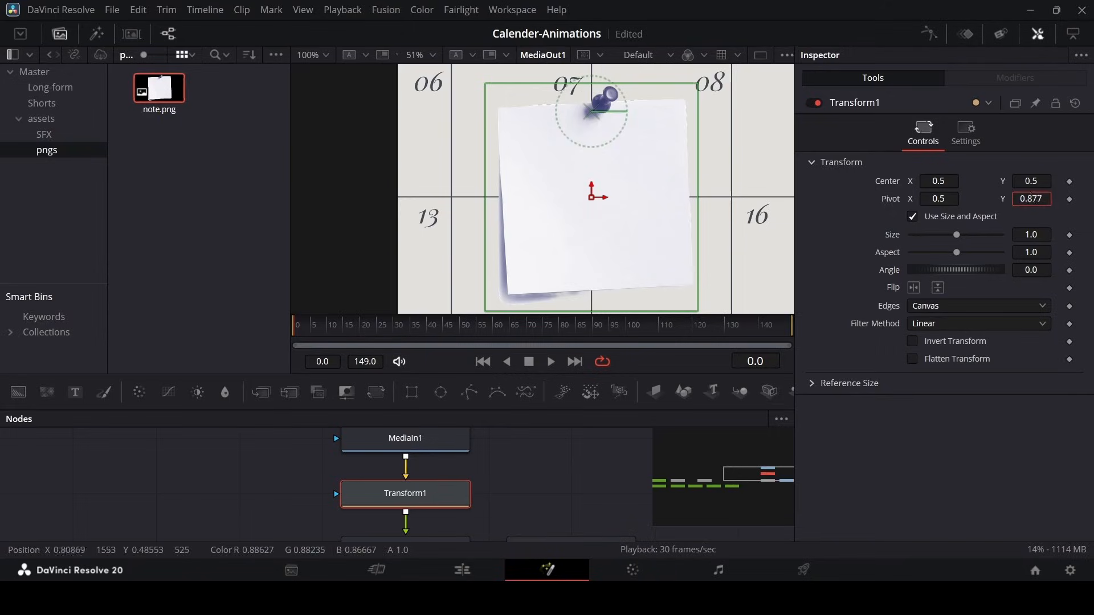
{"action": "scroll", "coordinate": [605, 98], "scroll_direction": "up", "scroll_amount": 5}
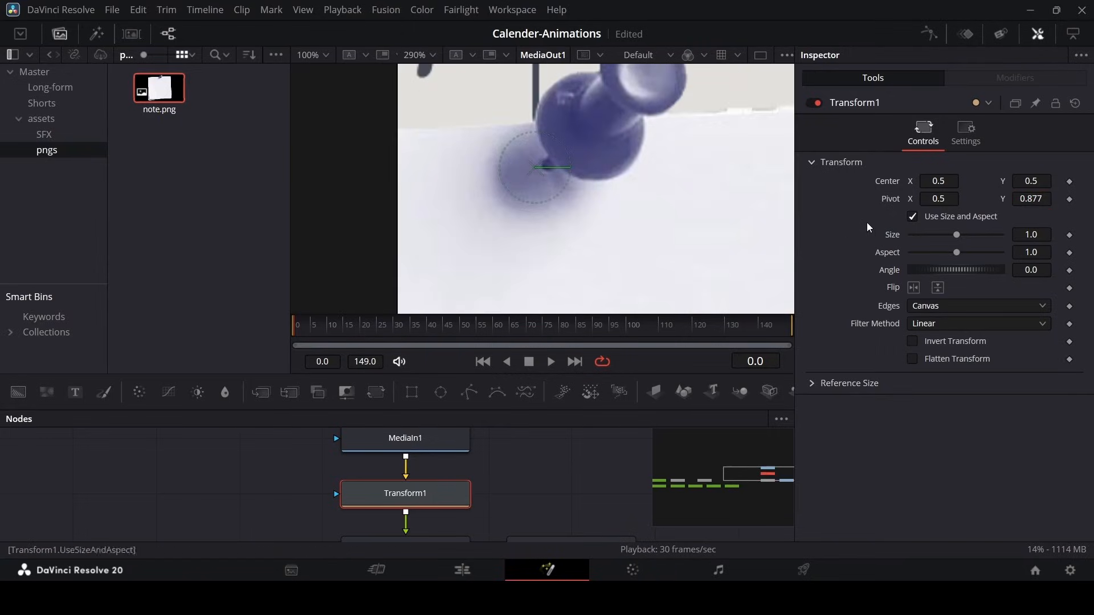
{"action": "left_click_drag", "start_coordinate": [937, 199], "coordinate": [938, 199]}
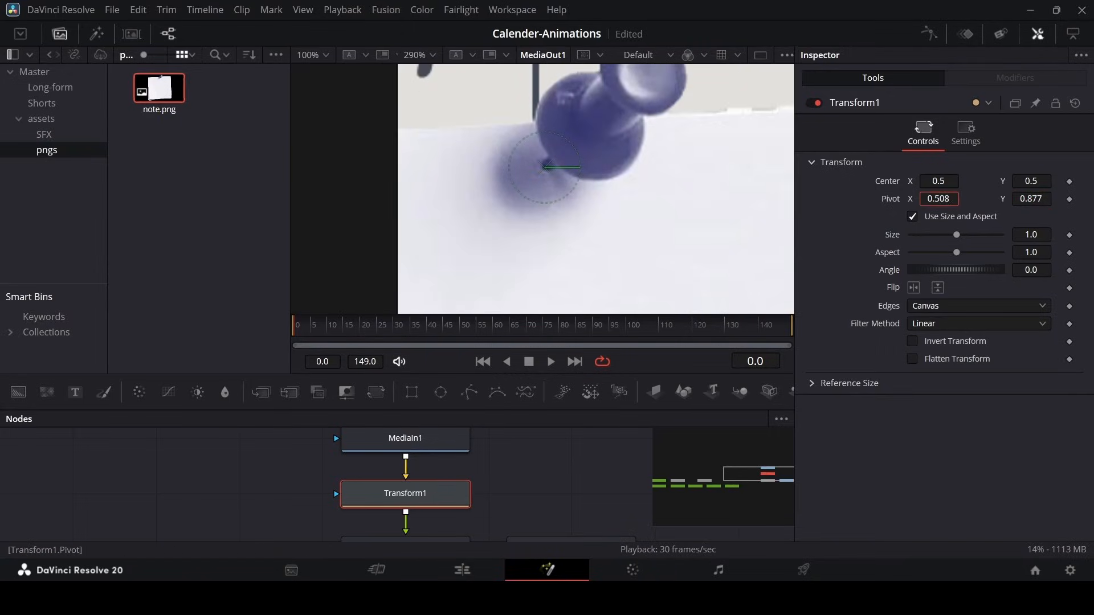
{"action": "scroll", "coordinate": [615, 203], "scroll_direction": "down", "scroll_amount": 5}
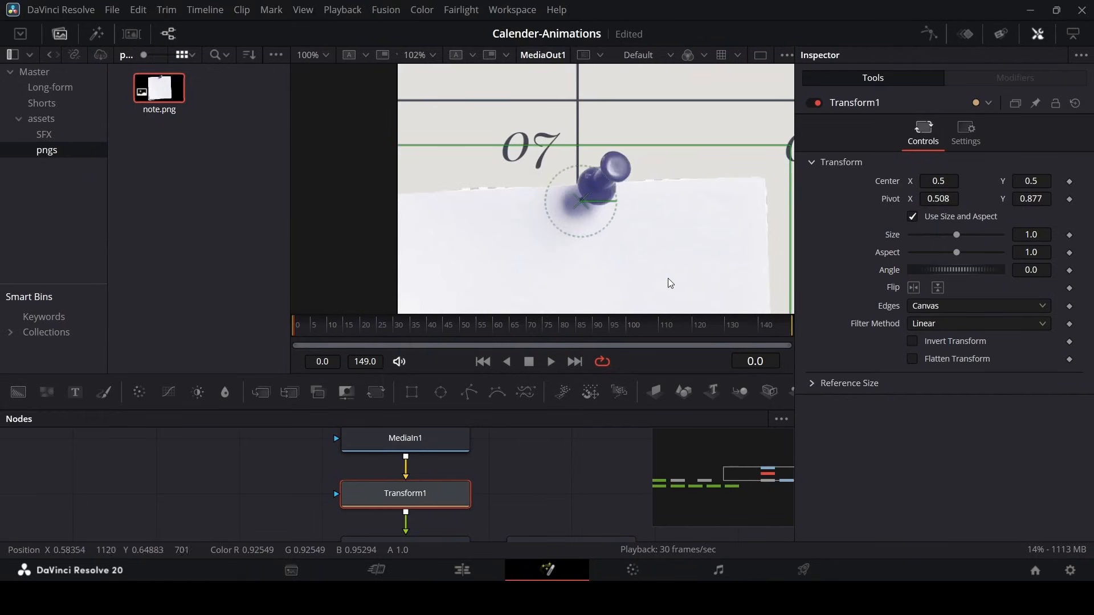
- Test the note's rotation around the pin with a slight negative angle, and reset the angle to 0
{"action": "scroll", "coordinate": [670, 283], "scroll_direction": "down", "scroll_amount": 3}
{"action": "mouse_move", "coordinate": [957, 269]}
{"action": "left_mouse_down"}
{"action": "mouse_move", "coordinate": [889, 270]}
{"action": "mouse_move", "coordinate": [1005, 269]}
{"action": "mouse_move", "coordinate": [917, 269]}
{"action": "mouse_move", "coordinate": [940, 269]}
{"action": "left_mouse_up"}
{"action": "scroll", "coordinate": [607, 217], "scroll_direction": "down", "scroll_amount": 2}
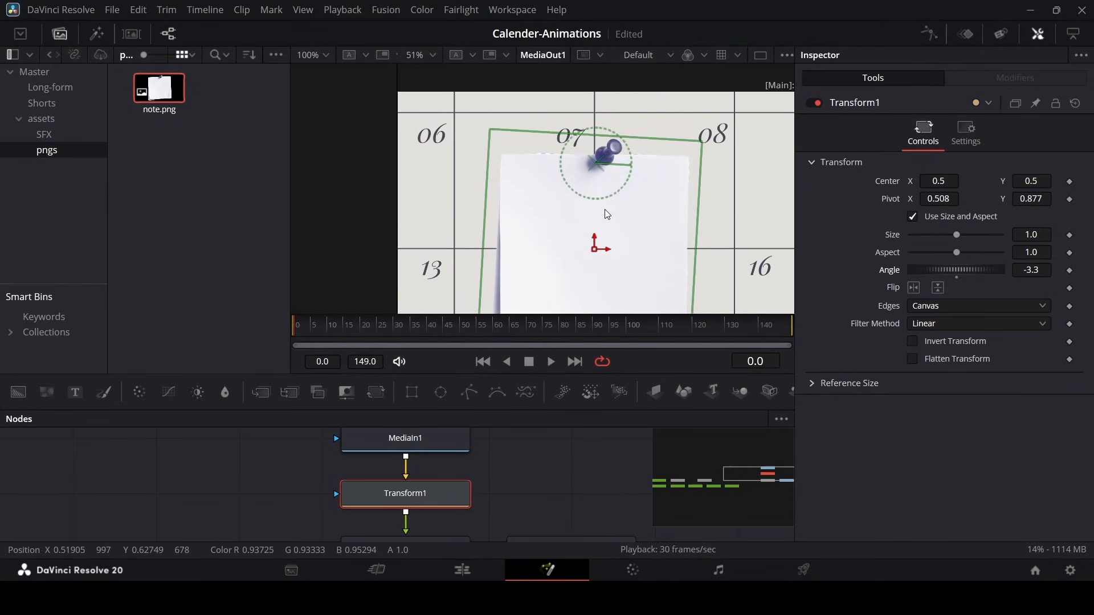
{"action": "double_click", "coordinate": [890, 272]}
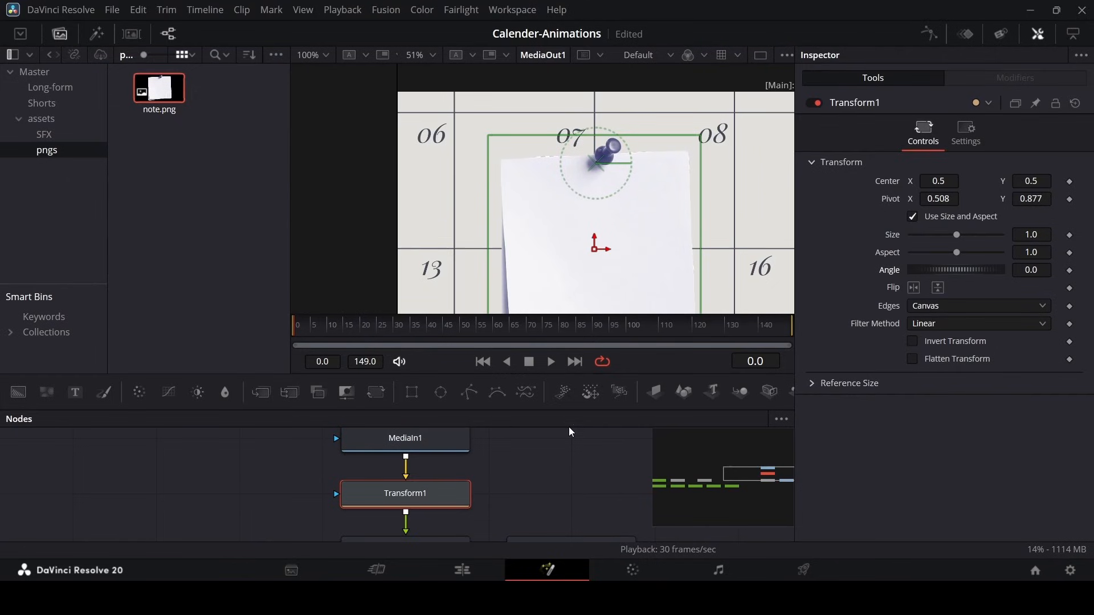
- Attach a Polygon mask to MediaIn1, remove its shape animation keyframe, and disable the mask node
{"action": "left_click_drag", "start_coordinate": [469, 392], "coordinate": [360, 463]}
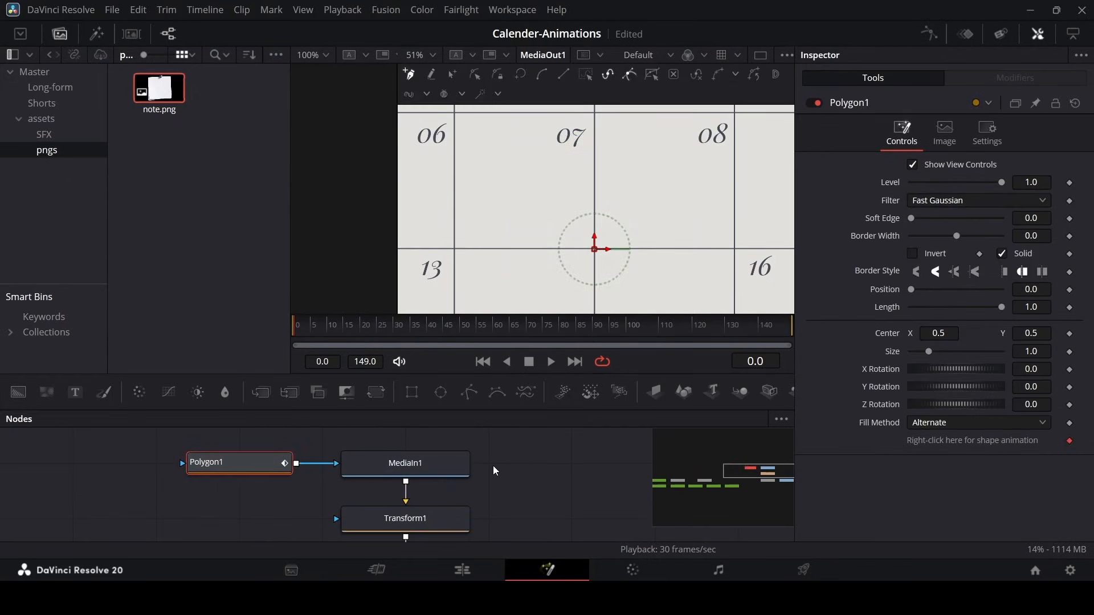
{"action": "left_click", "coordinate": [1070, 442]}
{"action": "left_click", "coordinate": [814, 103]}
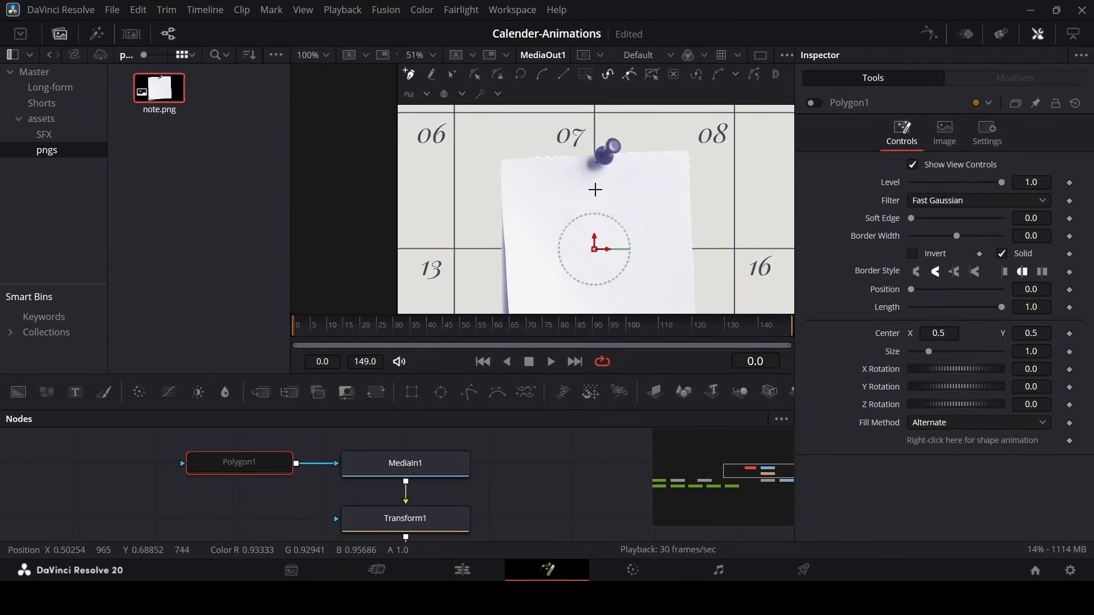
- Draw a closed Polygon1 mask around the pushpin and its shadow at the note's upper edge
{"action": "scroll", "coordinate": [593, 175], "scroll_direction": "up", "scroll_amount": 5}
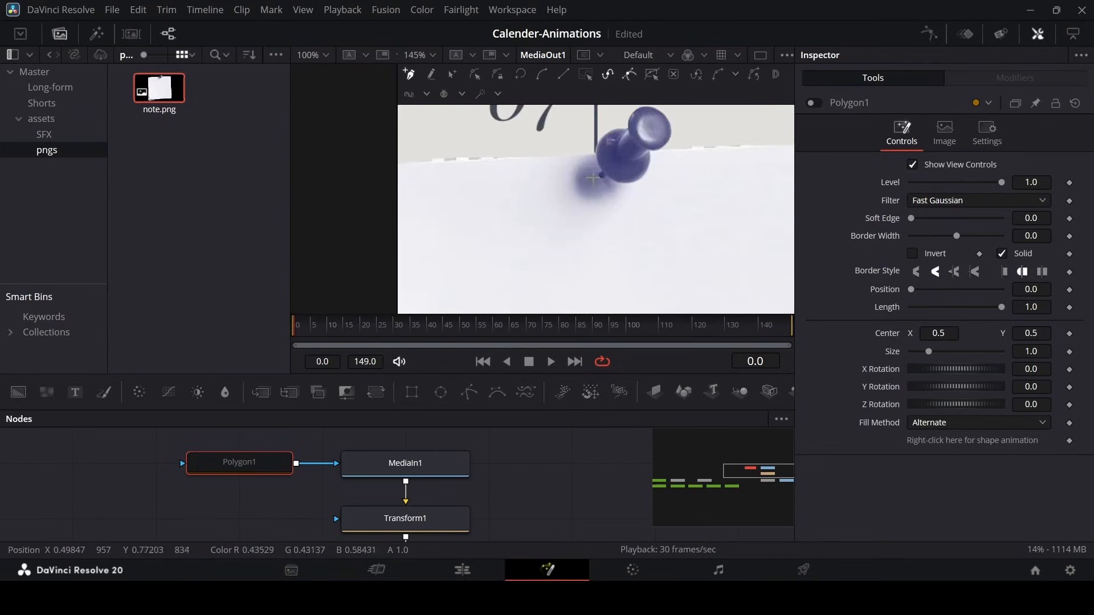
{"action": "left_click", "coordinate": [568, 144]}
{"action": "left_click", "coordinate": [562, 168]}
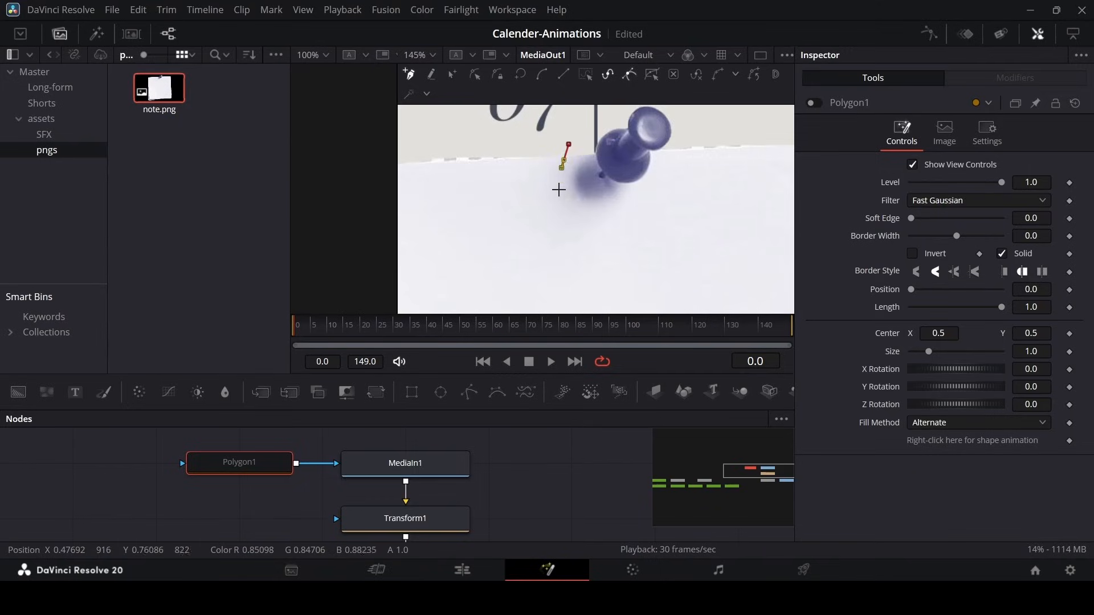
{"action": "left_click", "coordinate": [559, 192]}
{"action": "left_click", "coordinate": [573, 215]}
{"action": "left_click", "coordinate": [601, 219]}
{"action": "left_click", "coordinate": [616, 220]}
{"action": "left_click", "coordinate": [646, 215]}
{"action": "left_click", "coordinate": [665, 183]}
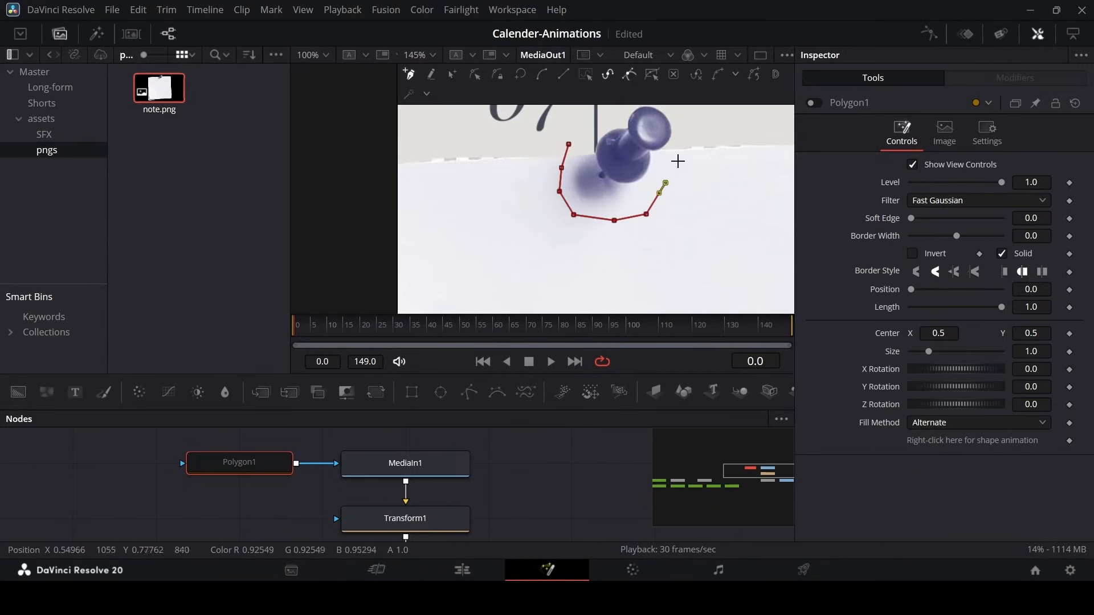
{"action": "left_click", "coordinate": [678, 145]}
{"action": "left_click", "coordinate": [685, 127]}
{"action": "scroll", "coordinate": [691, 151], "scroll_direction": "up", "scroll_amount": 2}
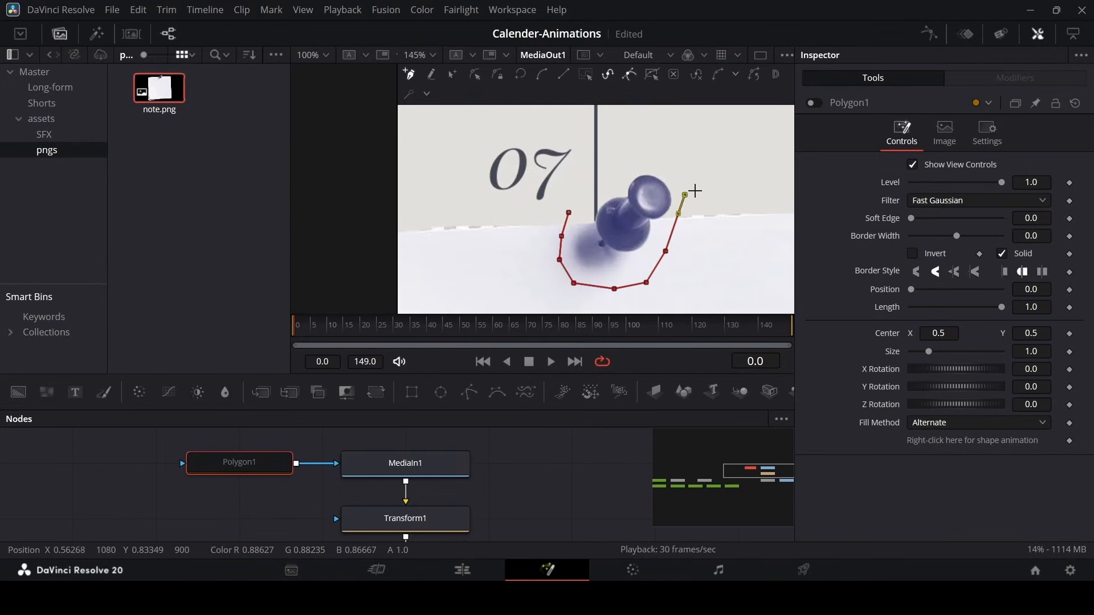
{"action": "left_click", "coordinate": [678, 159]}
{"action": "left_click", "coordinate": [618, 158]}
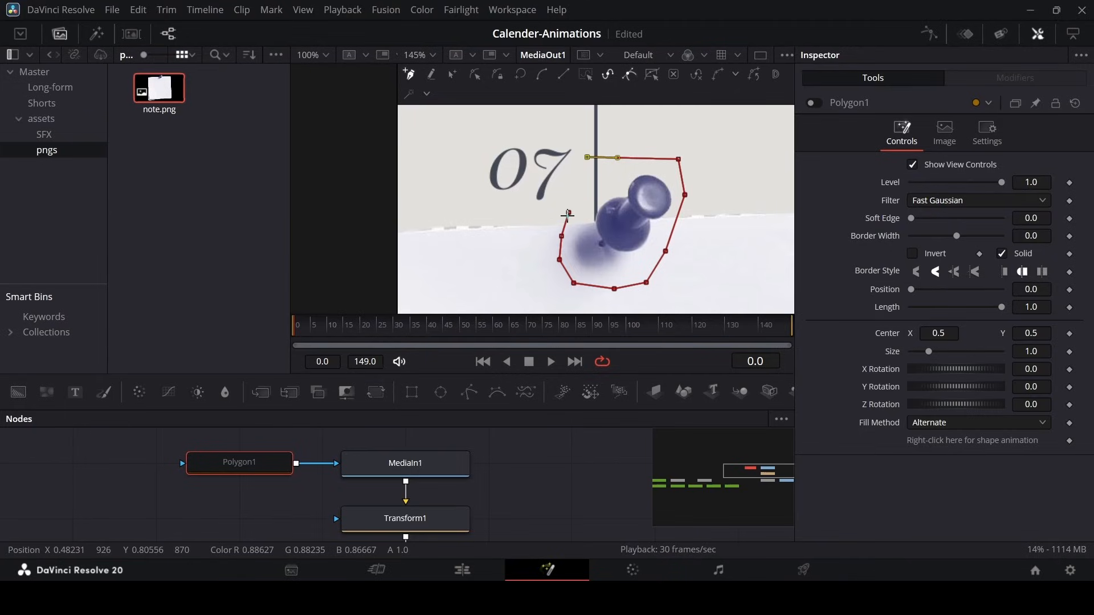
{"action": "left_click", "coordinate": [569, 214]}
{"action": "scroll", "coordinate": [542, 202], "scroll_direction": "down", "scroll_amount": 2}
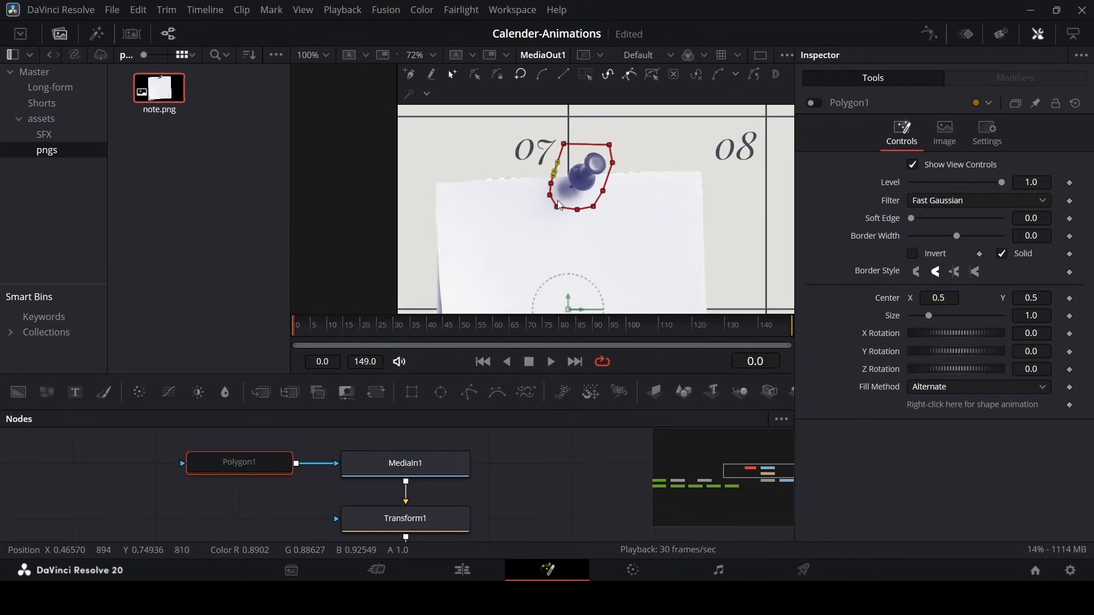
- Re-enable the Polygon1 mask and invert it to cut the pin area out of the note
{"action": "left_click", "coordinate": [815, 104]}
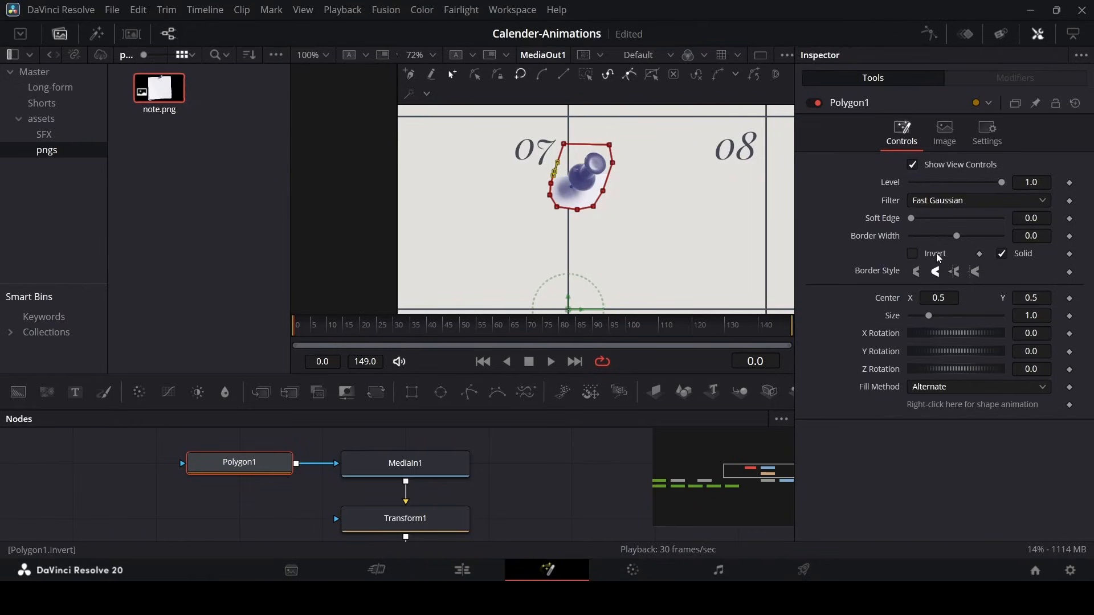
{"action": "left_click", "coordinate": [624, 254]}
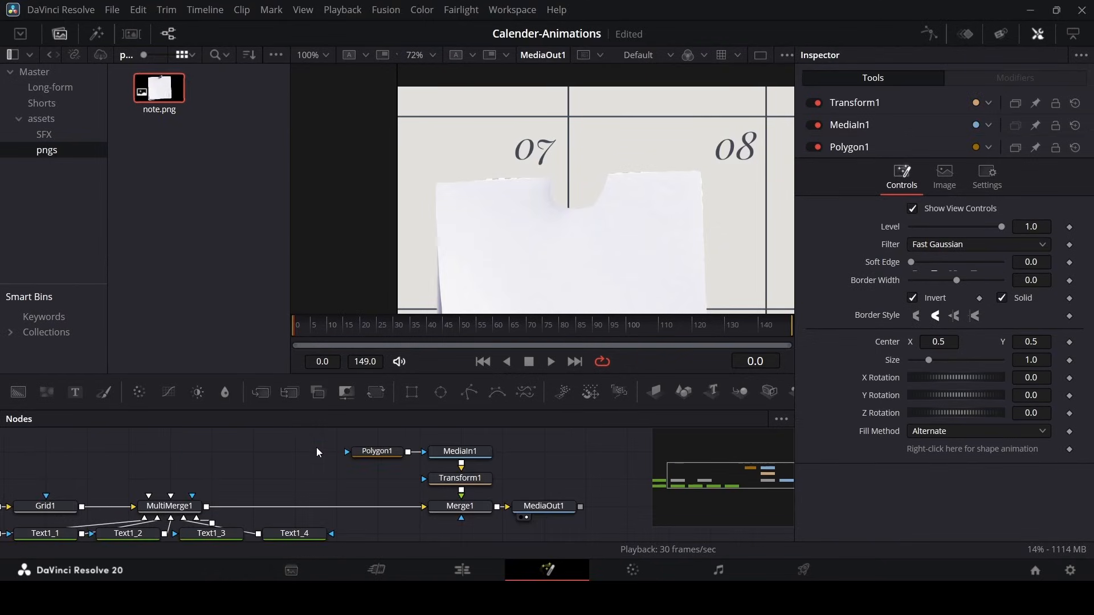
- Merge a duplicate of the Polygon1, MediaIn1 and Transform1 nodes in after Merge1, and turn off Invert on the duplicate's mask
{"action": "left_click_drag", "start_coordinate": [325, 450], "coordinate": [450, 490]}
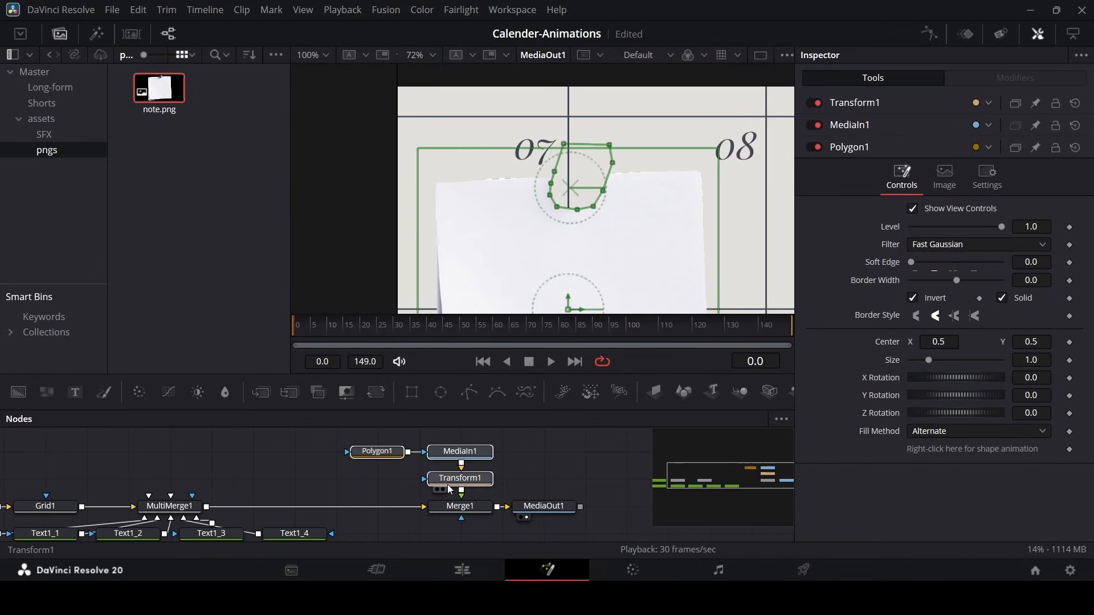
{"action": "key", "text": "ctrl+c"}
{"action": "left_click", "coordinate": [540, 474]}
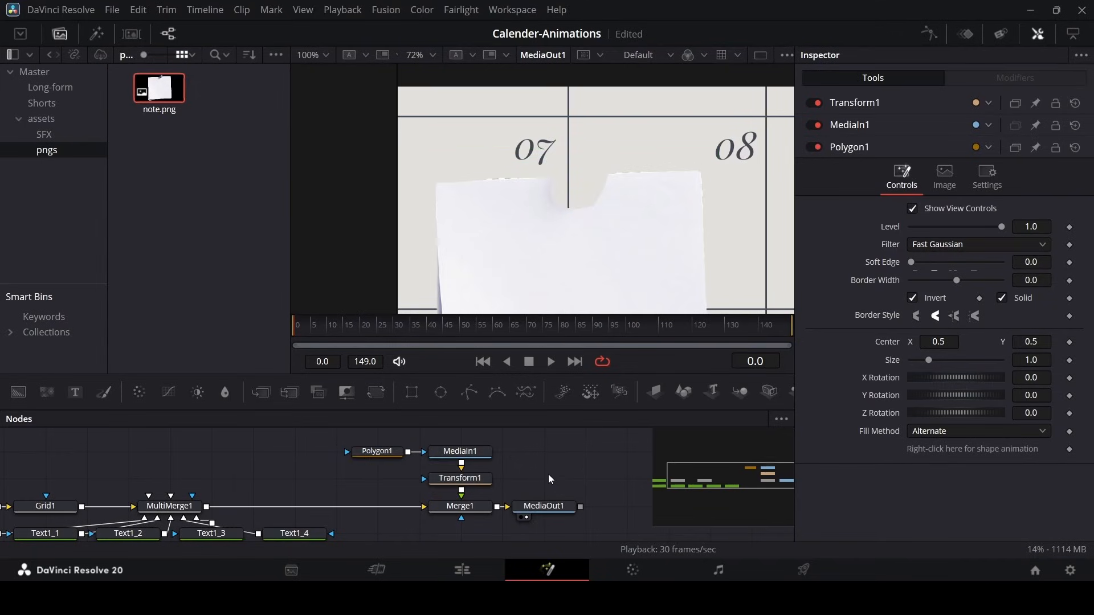
{"action": "key", "text": "ctrl+v"}
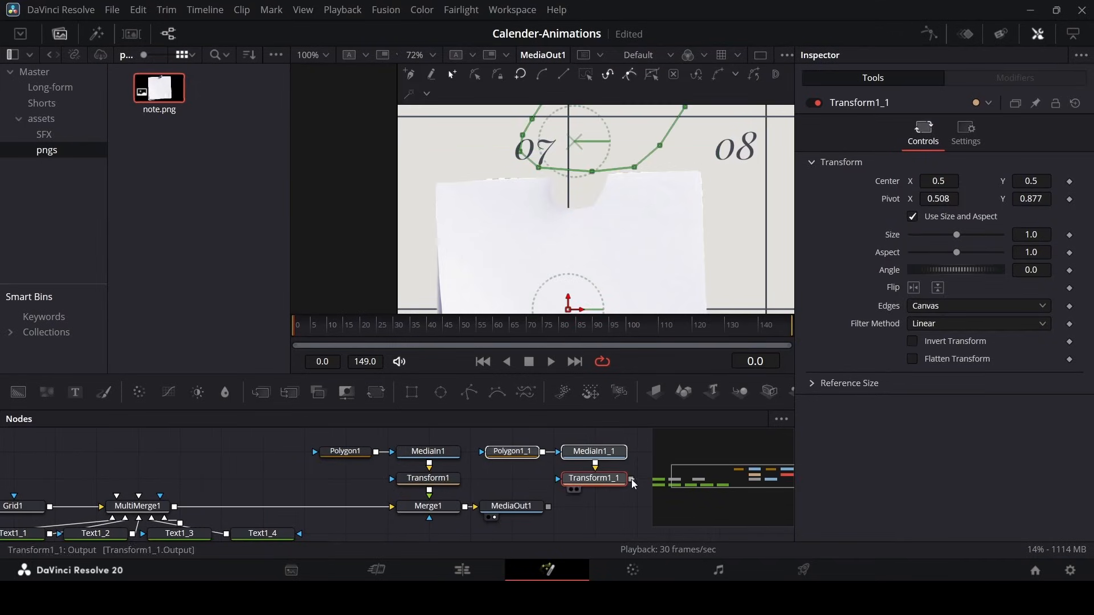
{"action": "left_click_drag", "start_coordinate": [631, 479], "coordinate": [691, 511]}
{"action": "left_click", "coordinate": [519, 459]}
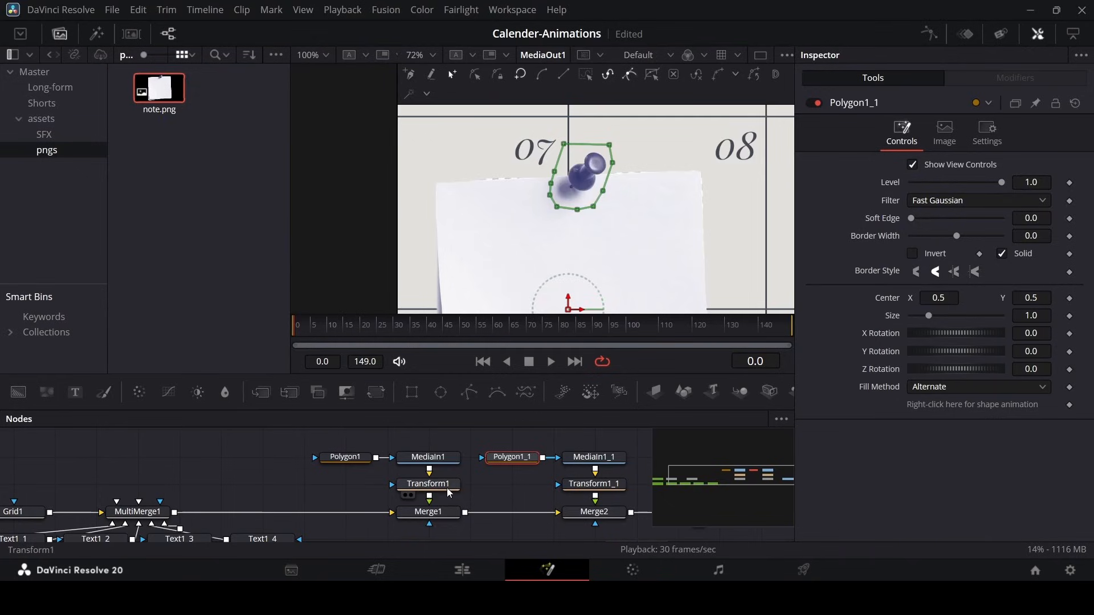
- Try rotating the note with a Transform1 angle of -3.9, inspect the mask edge around the pin, and undo the rotation
{"action": "left_click", "coordinate": [431, 493]}
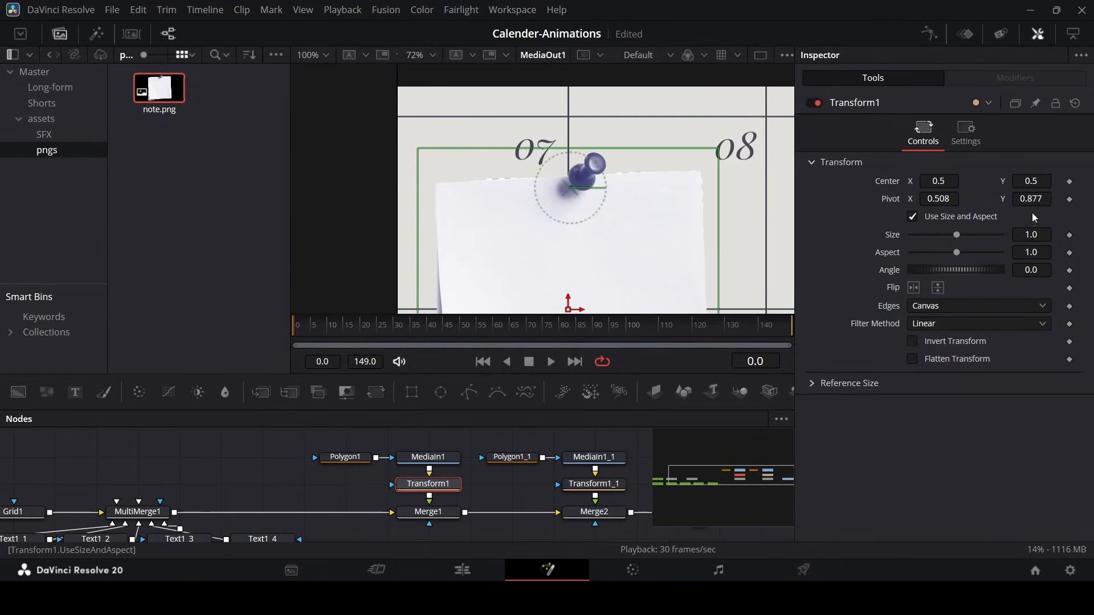
{"action": "mouse_move", "coordinate": [1038, 275]}
{"action": "left_mouse_down"}
{"action": "mouse_move", "coordinate": [1018, 275]}
{"action": "mouse_move", "coordinate": [1048, 275]}
{"action": "mouse_move", "coordinate": [1024, 274]}
{"action": "left_mouse_up"}
{"action": "scroll", "coordinate": [607, 168], "scroll_direction": "up", "scroll_amount": 3}
{"action": "scroll", "coordinate": [655, 199], "scroll_direction": "down", "scroll_amount": 1}
{"action": "scroll", "coordinate": [624, 202], "scroll_direction": "up", "scroll_amount": 1}
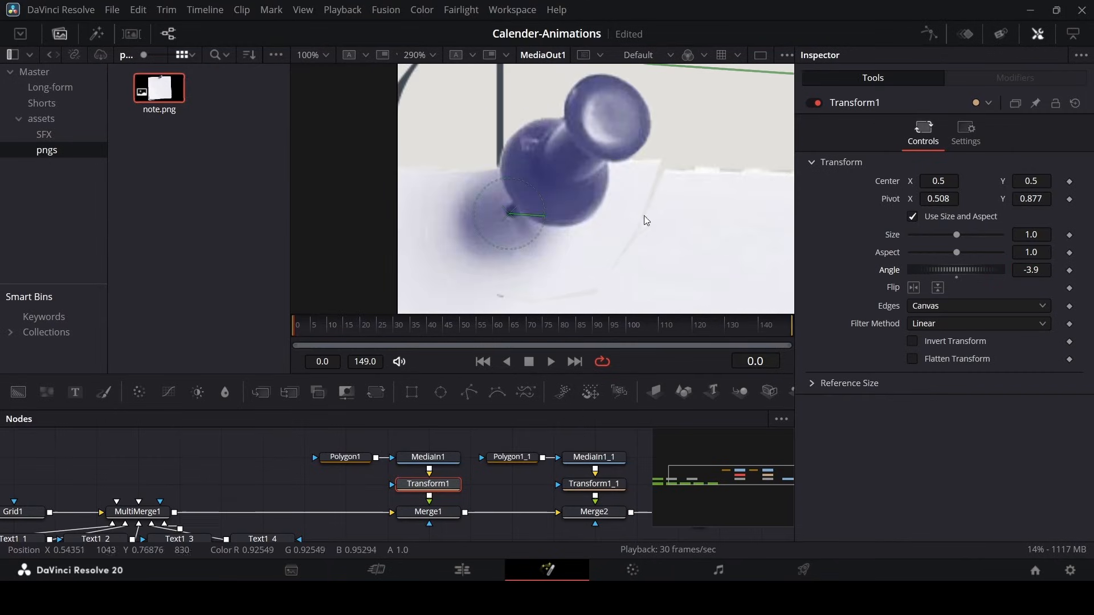
{"action": "scroll", "coordinate": [646, 224], "scroll_direction": "down", "scroll_amount": 1}
{"action": "key", "text": "ctrl+z"}
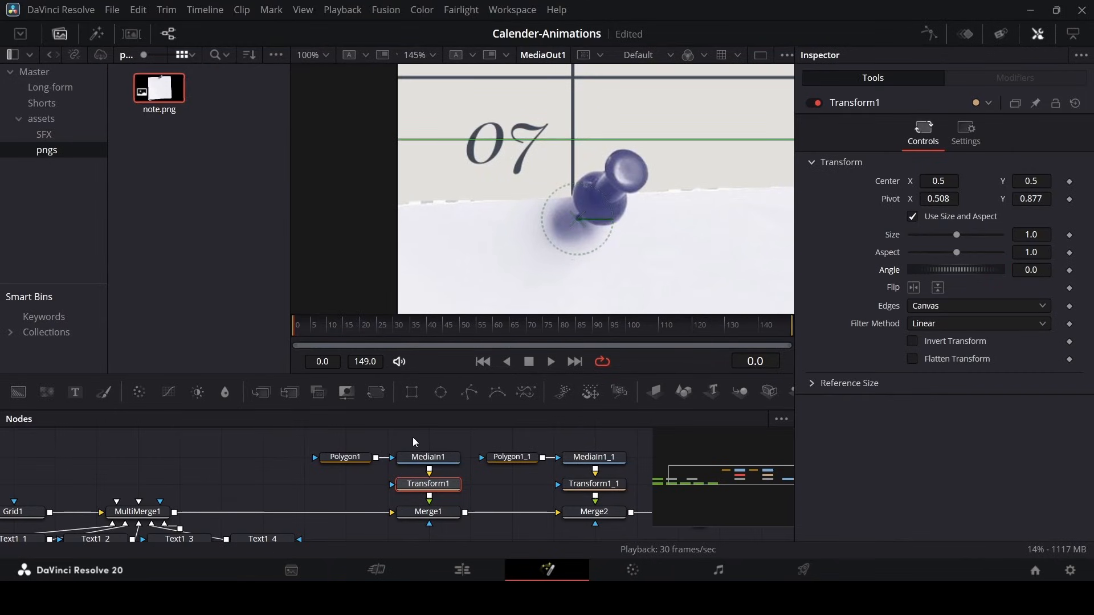
- Set the mask soft edge to 0.0024 on Polygon1 and 0.0025 on Polygon1_1
{"action": "left_click", "coordinate": [361, 462]}
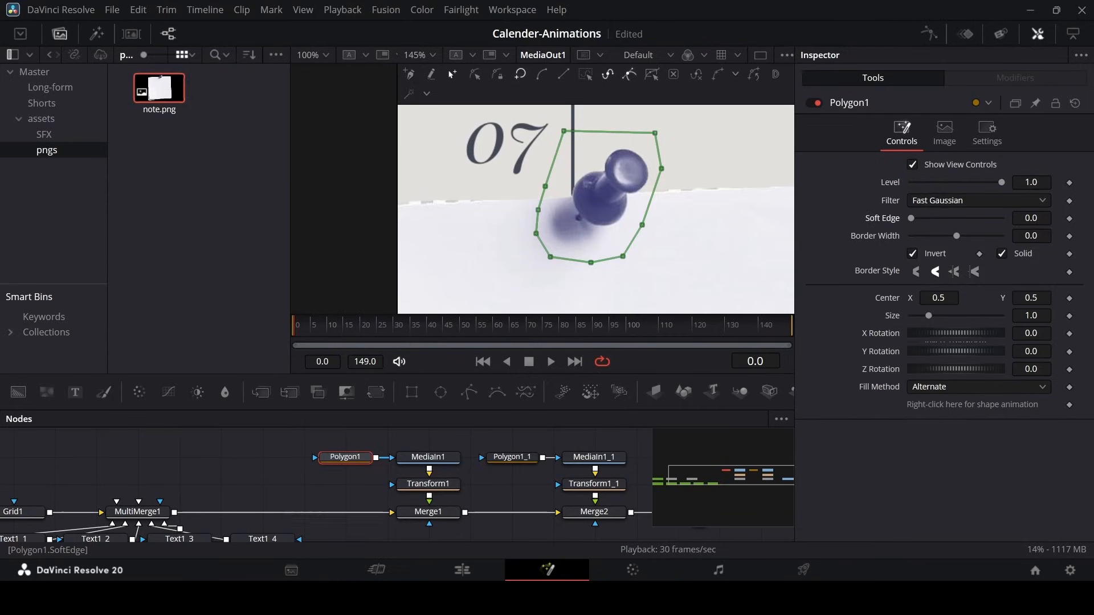
{"action": "left_click", "coordinate": [516, 463]}
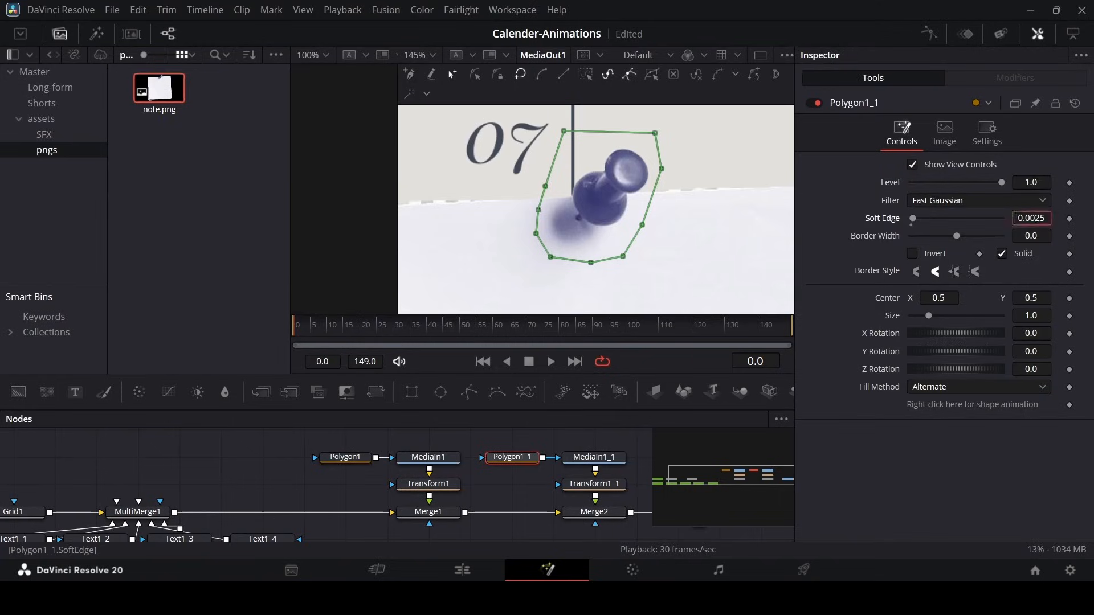
- Set Transform1's angle to -4.5 and move Polygon1_1's side and lower points slightly outward around the pin
{"action": "left_click", "coordinate": [449, 487]}
{"action": "mouse_move", "coordinate": [1034, 270]}
{"action": "left_mouse_down"}
{"action": "mouse_move", "coordinate": [1043, 269]}
{"action": "mouse_move", "coordinate": [1017, 269]}
{"action": "left_mouse_up"}
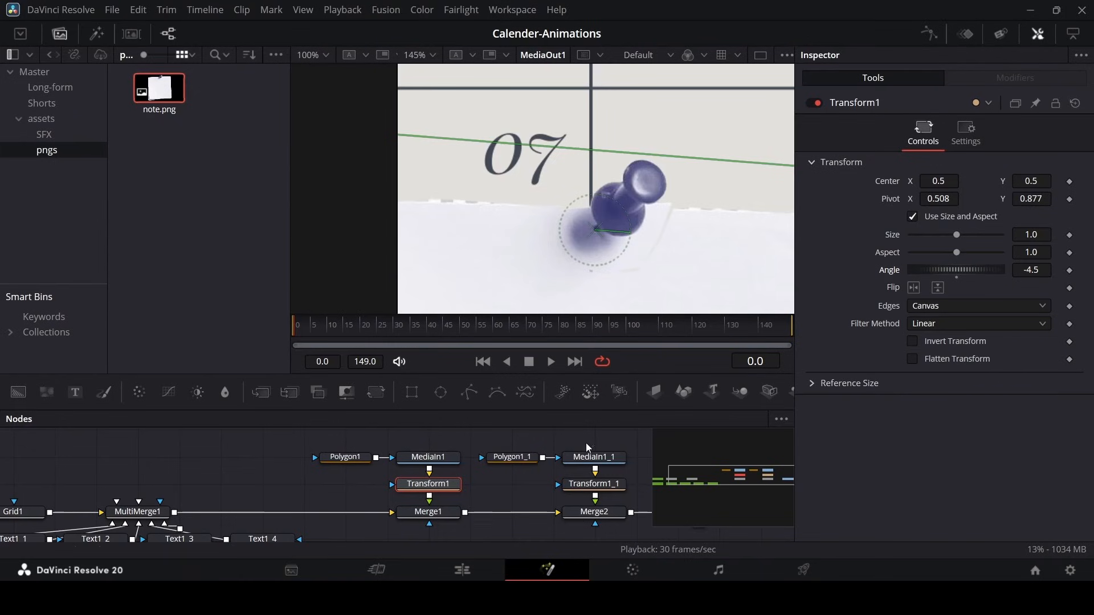
{"action": "left_click", "coordinate": [512, 457]}
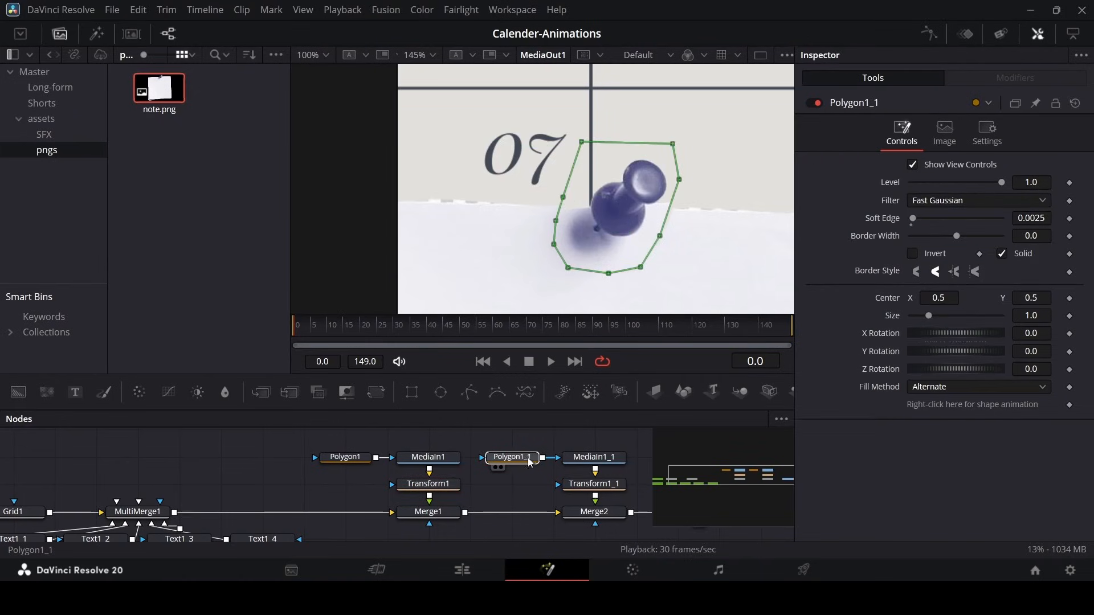
{"action": "left_click_drag", "start_coordinate": [525, 296], "coordinate": [553, 203]}
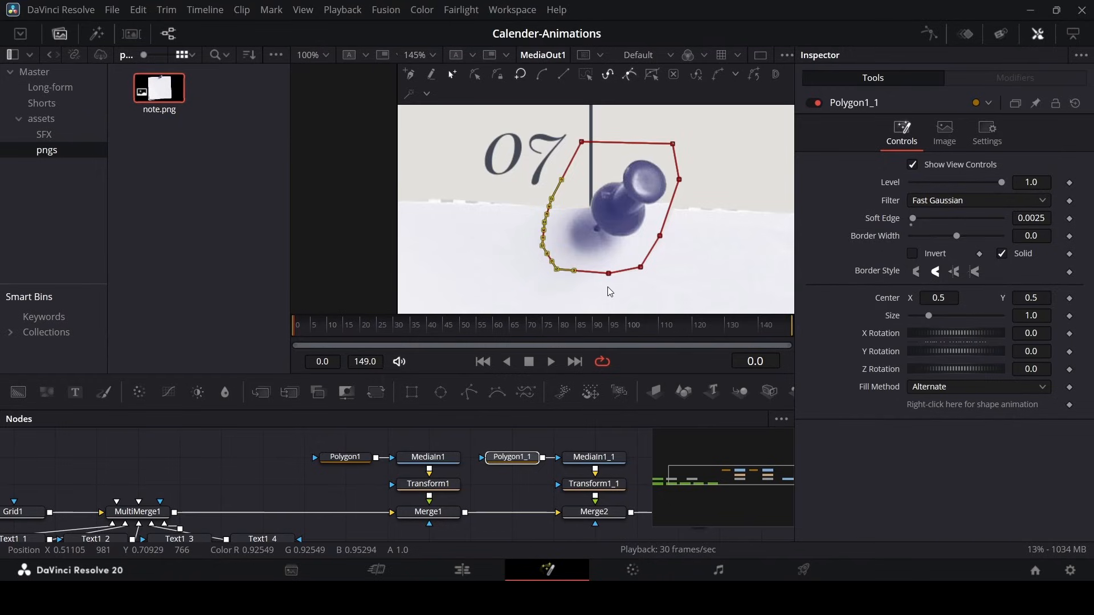
{"action": "left_click_drag", "start_coordinate": [610, 291], "coordinate": [695, 181]}
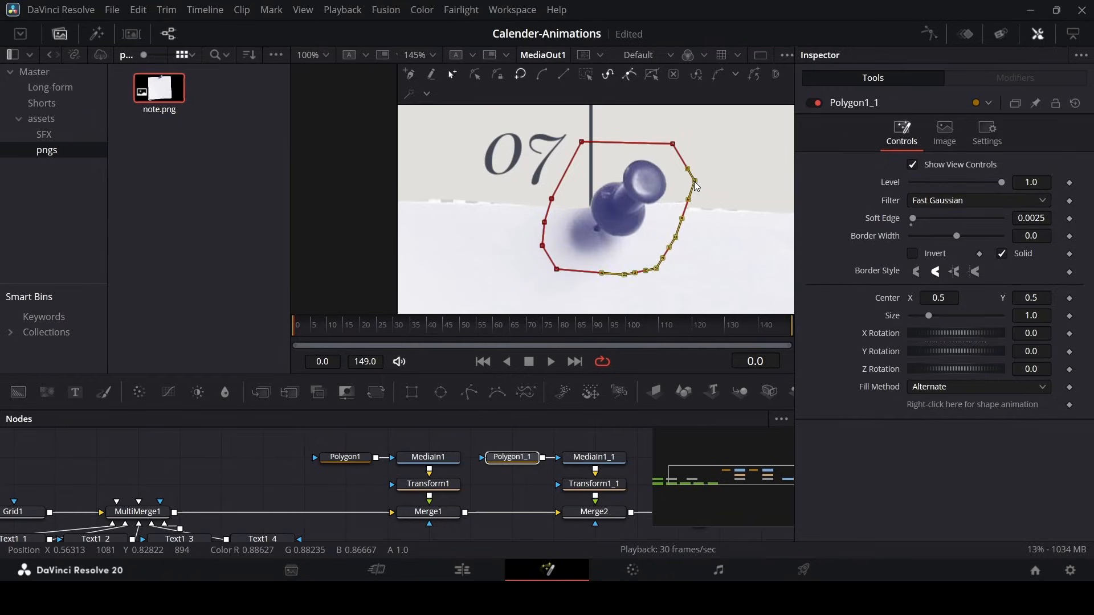
{"action": "left_click", "coordinate": [546, 295]}
- Test the note's swing at a Transform1 angle of -4.9 and tighten the Polygon1_1 and Polygon1 masks along the pin's right side
{"action": "left_click", "coordinate": [444, 487]}
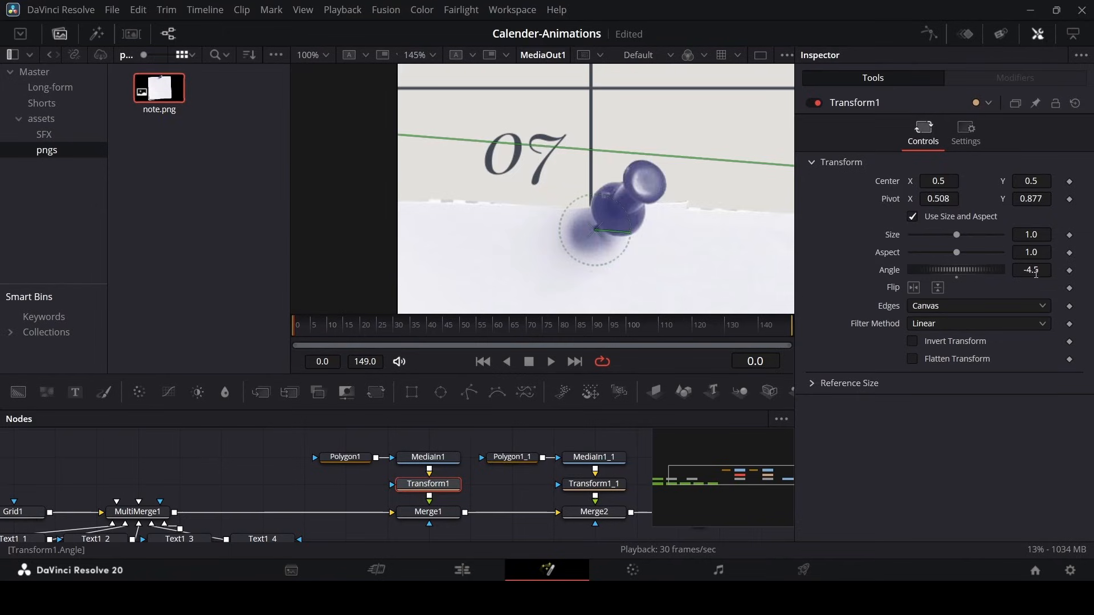
{"action": "mouse_move", "coordinate": [1035, 274]}
{"action": "left_mouse_down"}
{"action": "mouse_move", "coordinate": [1088, 274]}
{"action": "mouse_move", "coordinate": [1029, 274]}
{"action": "left_mouse_up"}
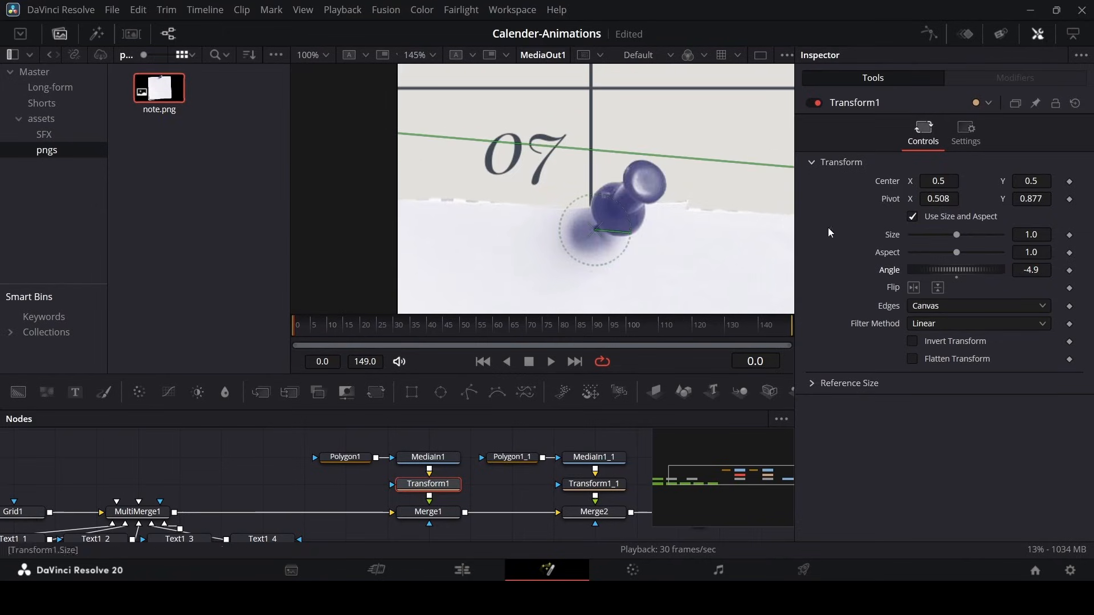
{"action": "scroll", "coordinate": [689, 200], "scroll_direction": "up", "scroll_amount": 3}
{"action": "left_click", "coordinate": [530, 457]}
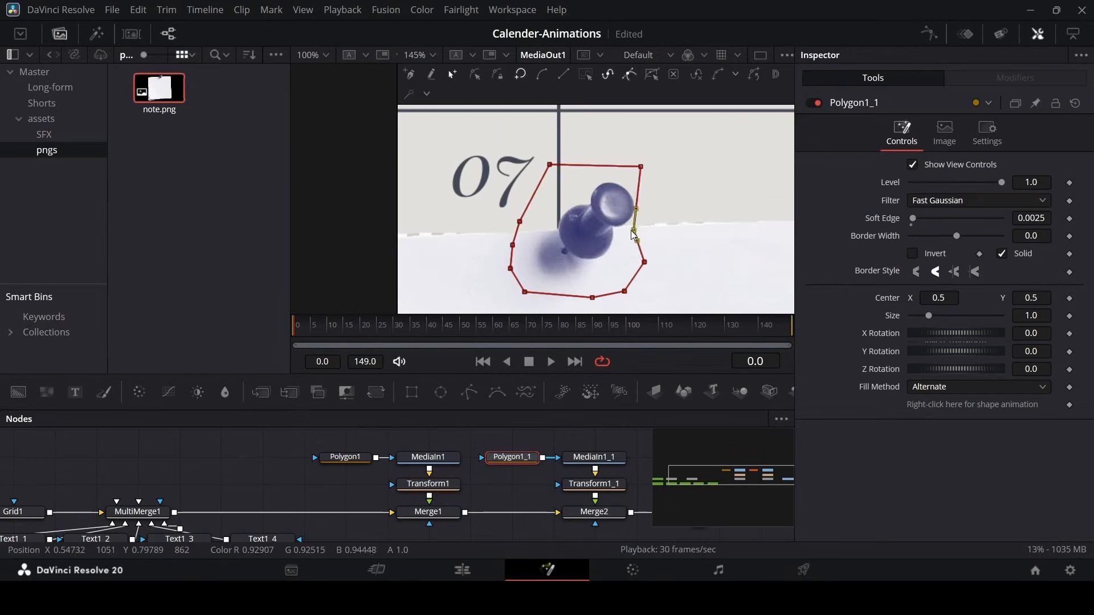
{"action": "left_click_drag", "start_coordinate": [633, 231], "coordinate": [633, 226]}
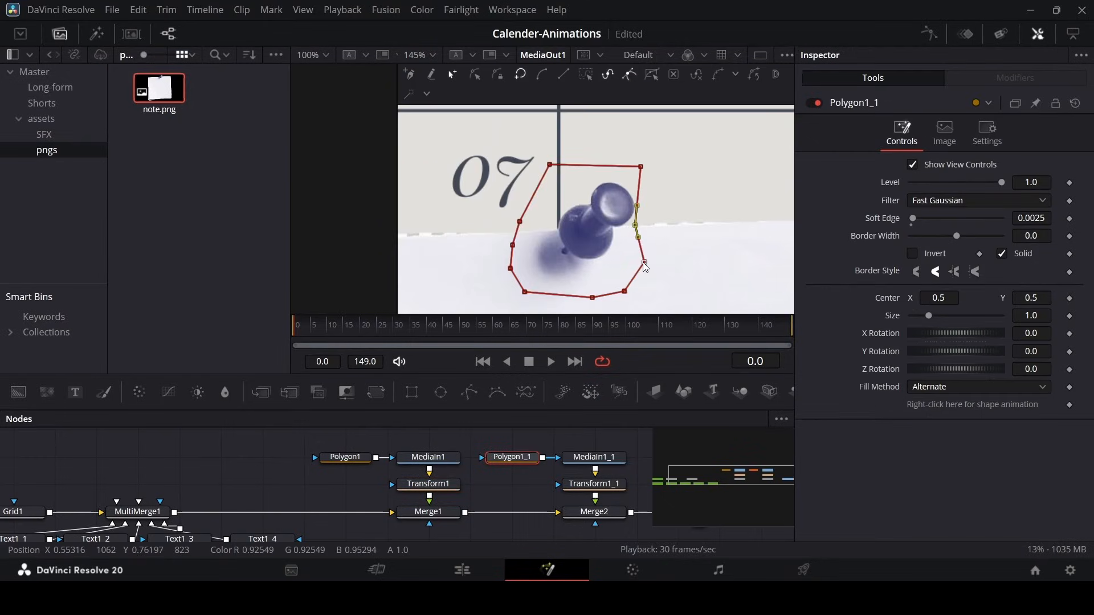
{"action": "left_click_drag", "start_coordinate": [645, 267], "coordinate": [621, 295]}
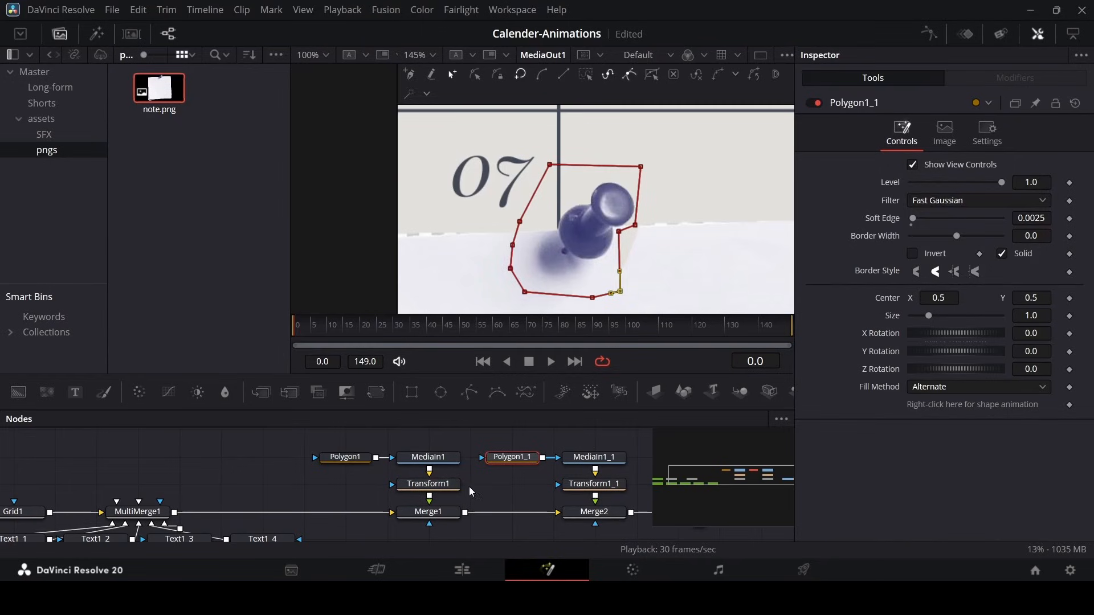
{"action": "left_click", "coordinate": [352, 459]}
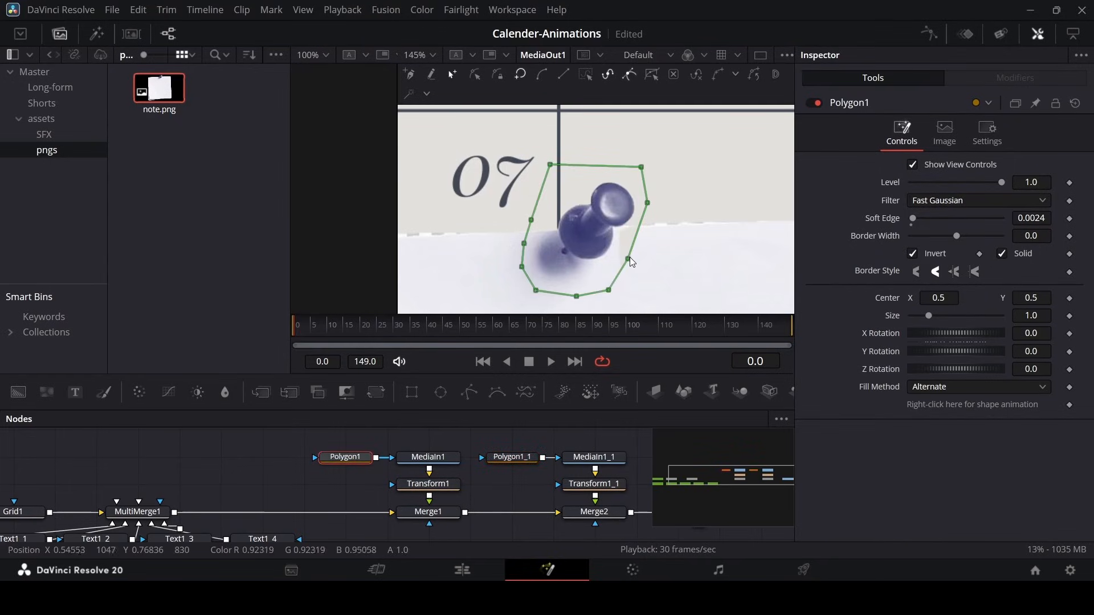
{"action": "left_click_drag", "start_coordinate": [623, 241], "coordinate": [619, 231]}
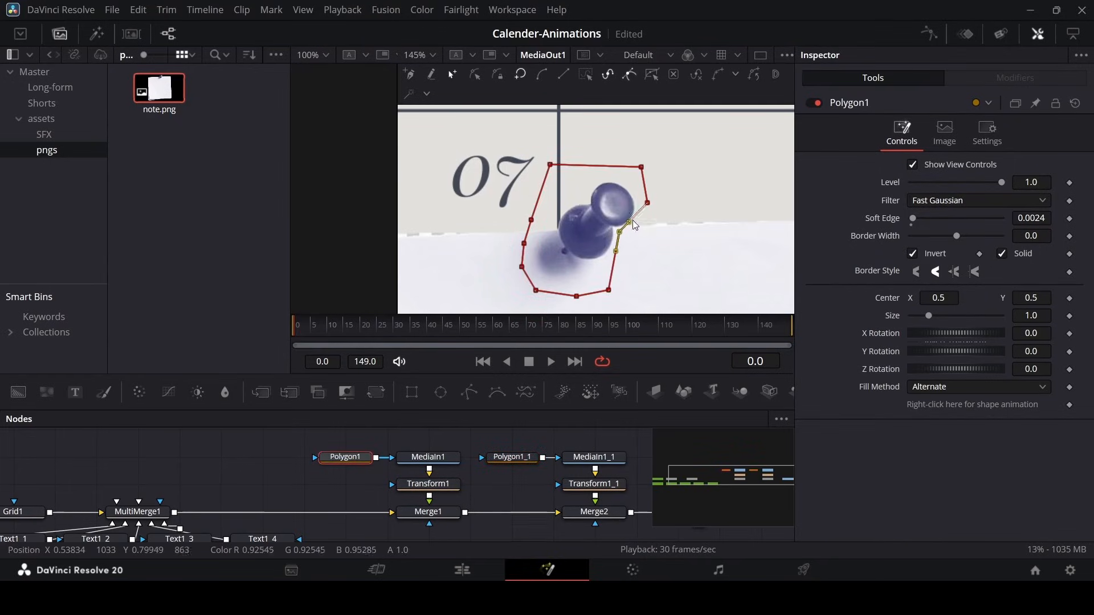
- Rotate Transform1 to -10.4 and fit Polygon1_1 closely around the underside of the pin's head, adding an extra mask point
{"action": "left_click", "coordinate": [435, 485]}
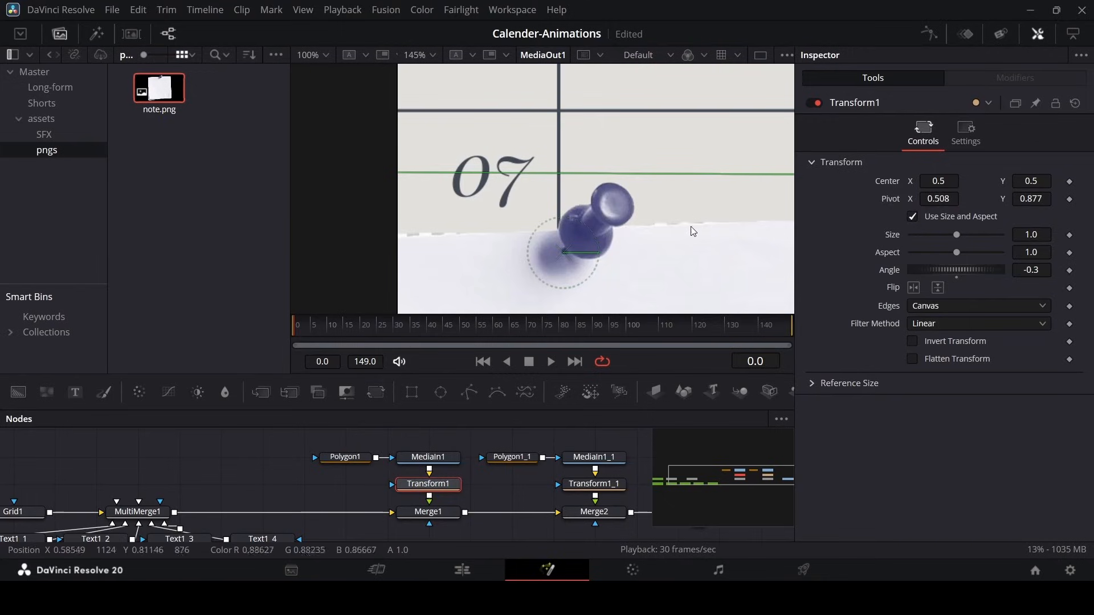
{"action": "left_click_drag", "start_coordinate": [1032, 271], "coordinate": [977, 271]}
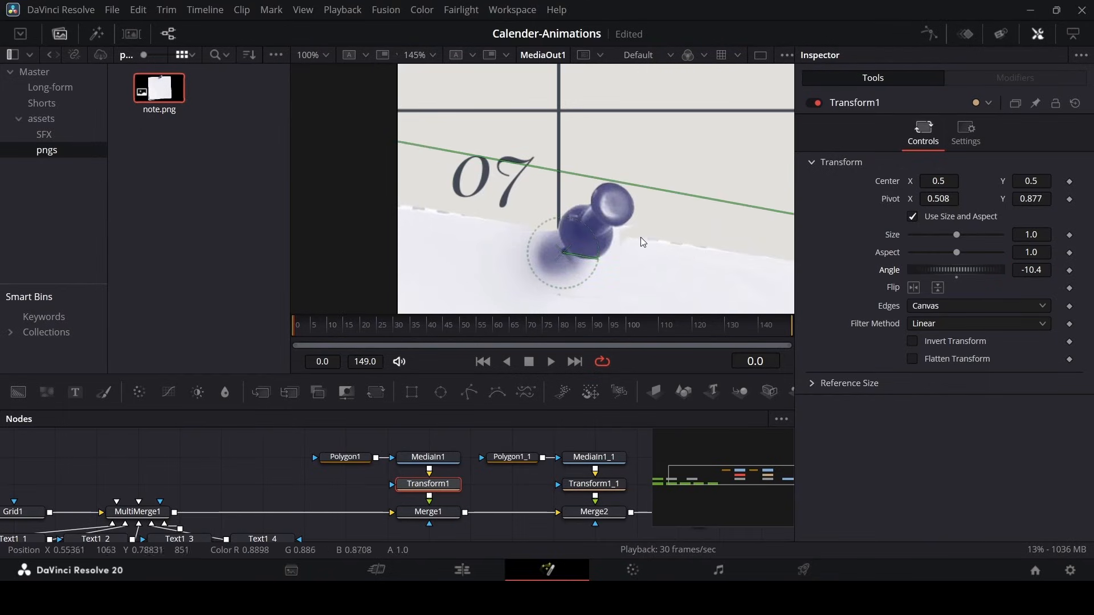
{"action": "scroll", "coordinate": [641, 237], "scroll_direction": "up", "scroll_amount": 5}
{"action": "left_click", "coordinate": [512, 457]}
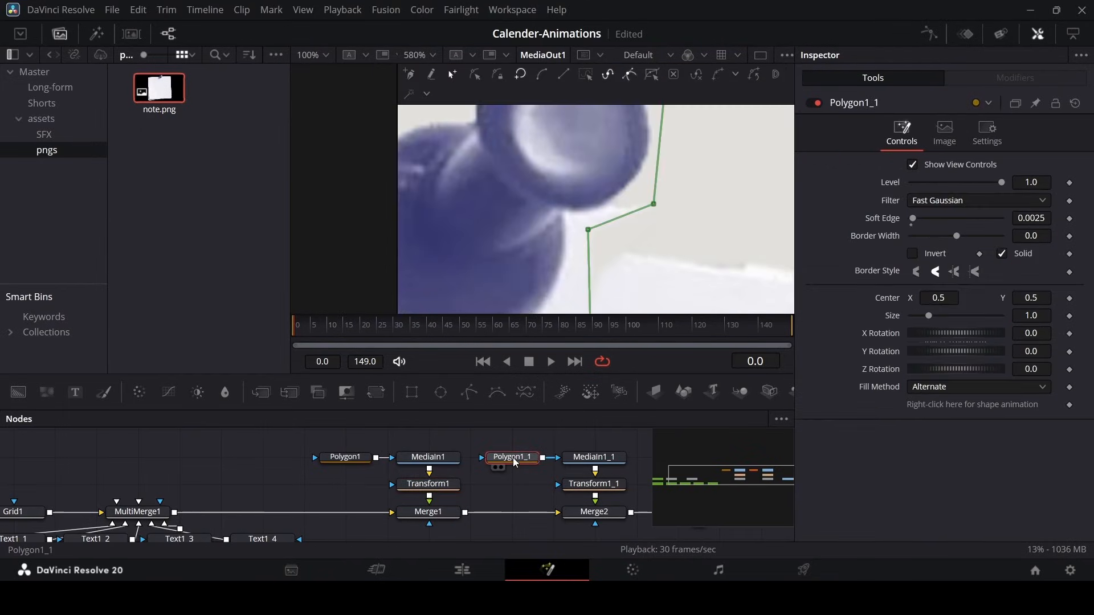
{"action": "left_click_drag", "start_coordinate": [588, 230], "coordinate": [568, 215]}
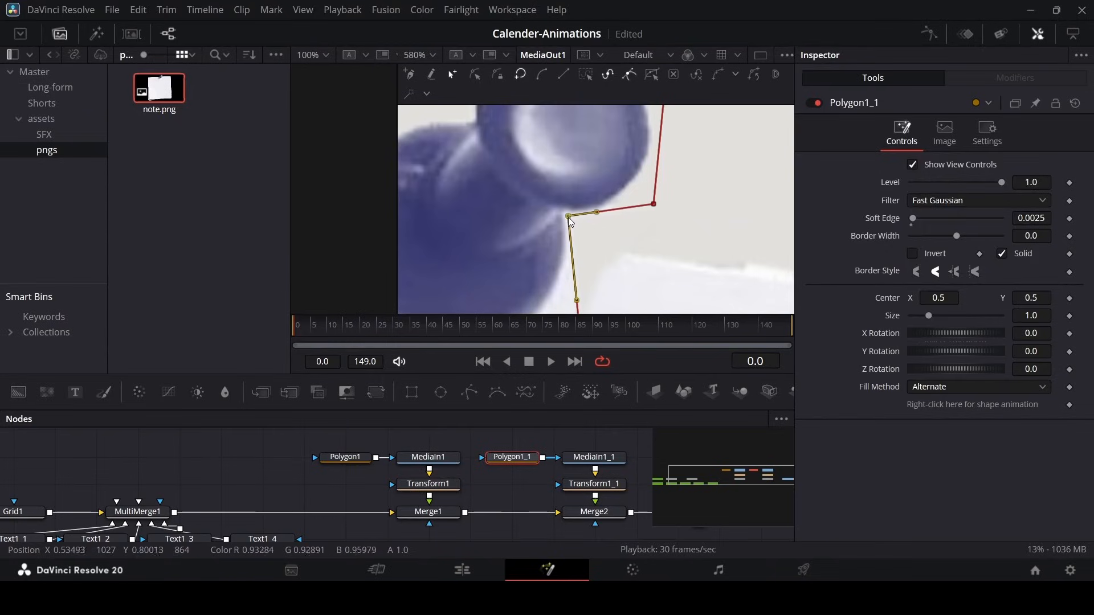
{"action": "left_click_drag", "start_coordinate": [655, 206], "coordinate": [648, 179]}
{"action": "left_click", "coordinate": [606, 204]}
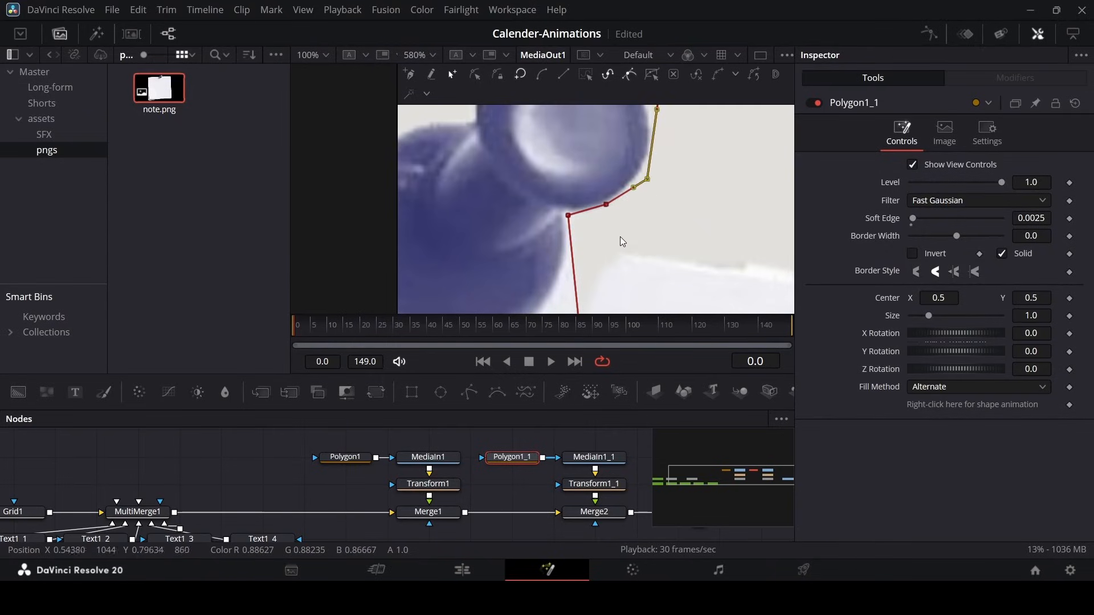
- Test the note's swing under the refined pin mask and leave Transform1's angle at -1.8
{"action": "scroll", "coordinate": [607, 252], "scroll_direction": "down", "scroll_amount": 2}
{"action": "scroll", "coordinate": [575, 246], "scroll_direction": "down", "scroll_amount": 3}
{"action": "left_click", "coordinate": [429, 485]}
{"action": "left_click_drag", "start_coordinate": [1031, 270], "coordinate": [995, 273]}
{"action": "scroll", "coordinate": [697, 247], "scroll_direction": "down", "scroll_amount": 2}
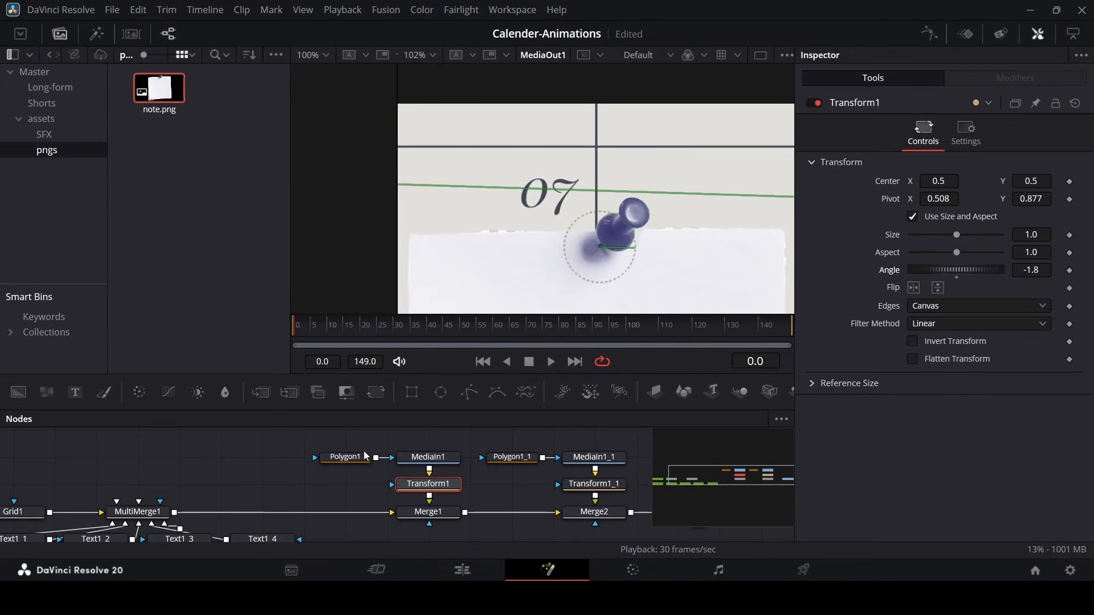
- Check the outline of the Polygon1_1 mask around the pin
{"action": "left_click_drag", "start_coordinate": [291, 477], "coordinate": [382, 442]}
{"action": "left_click", "coordinate": [510, 457]}
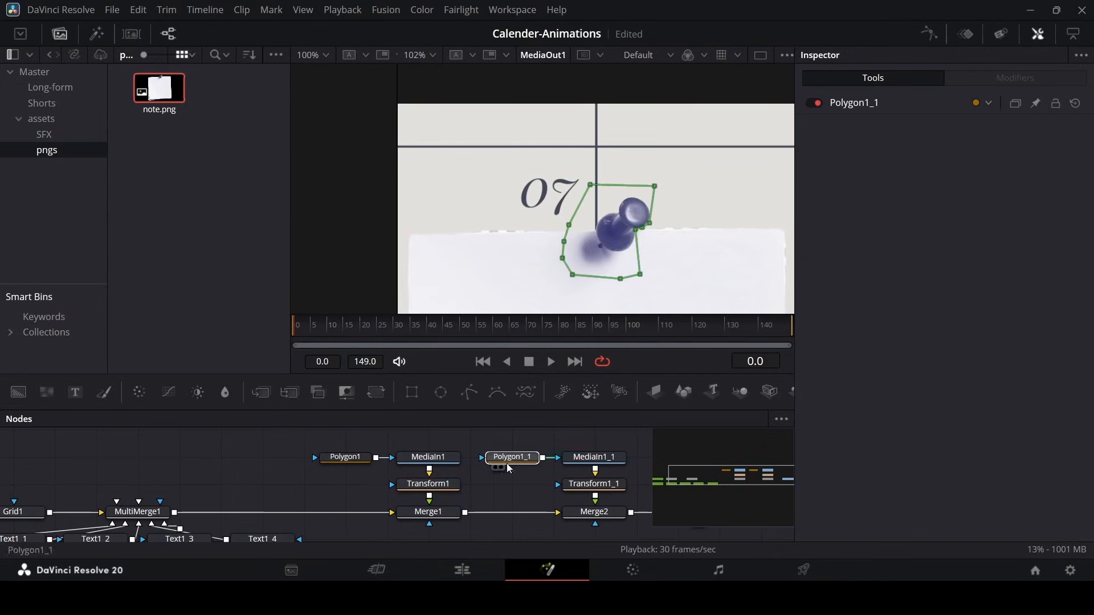
{"action": "left_click", "coordinate": [506, 484]}
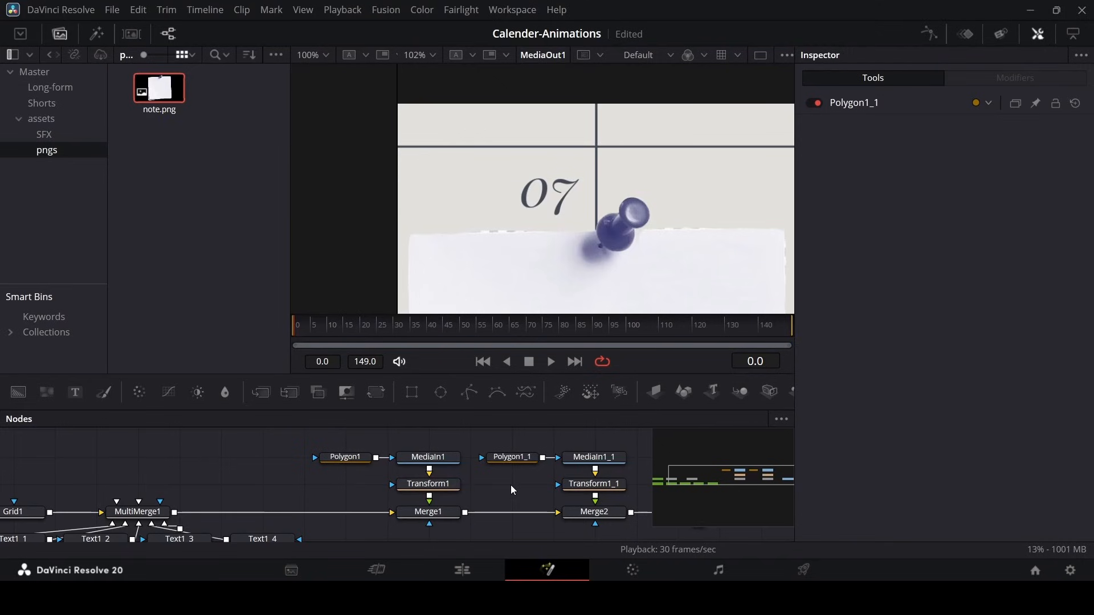
{"action": "left_click", "coordinate": [514, 462]}
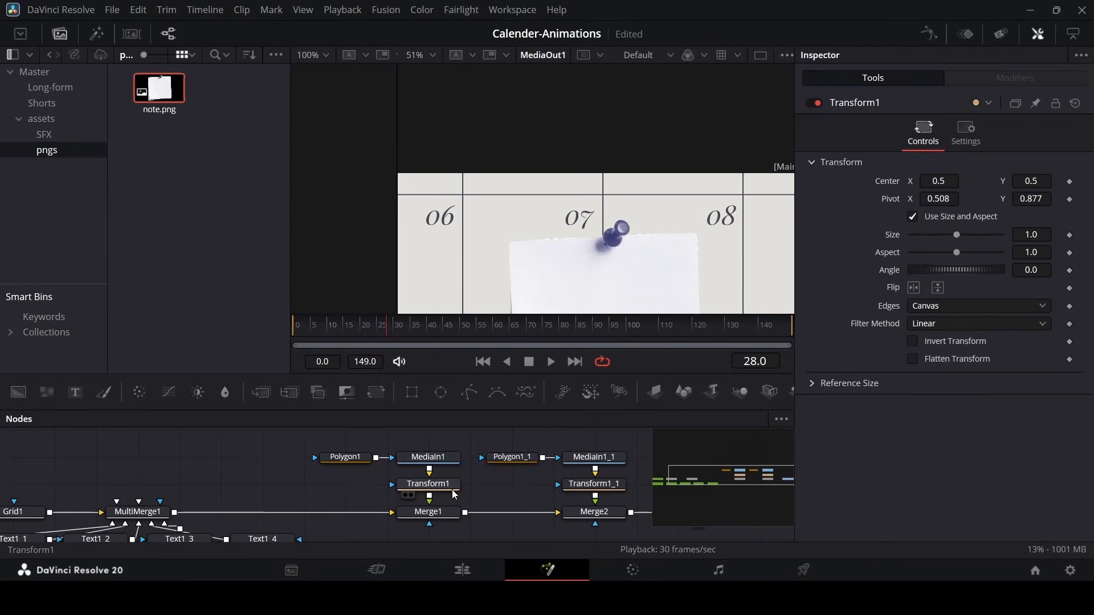
- Add a Shake modifier to Transform1's Angle and play back the note's motion near the pin
{"action": "left_click", "coordinate": [450, 487]}
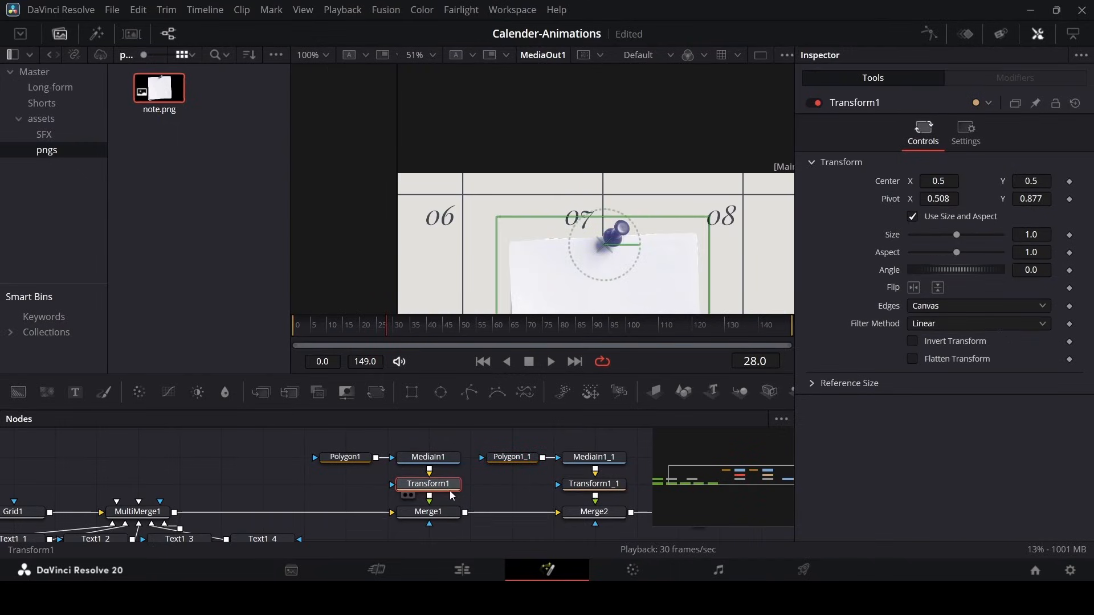
{"action": "right_click", "coordinate": [889, 270]}
{"action": "mouse_move", "coordinate": [941, 327]}
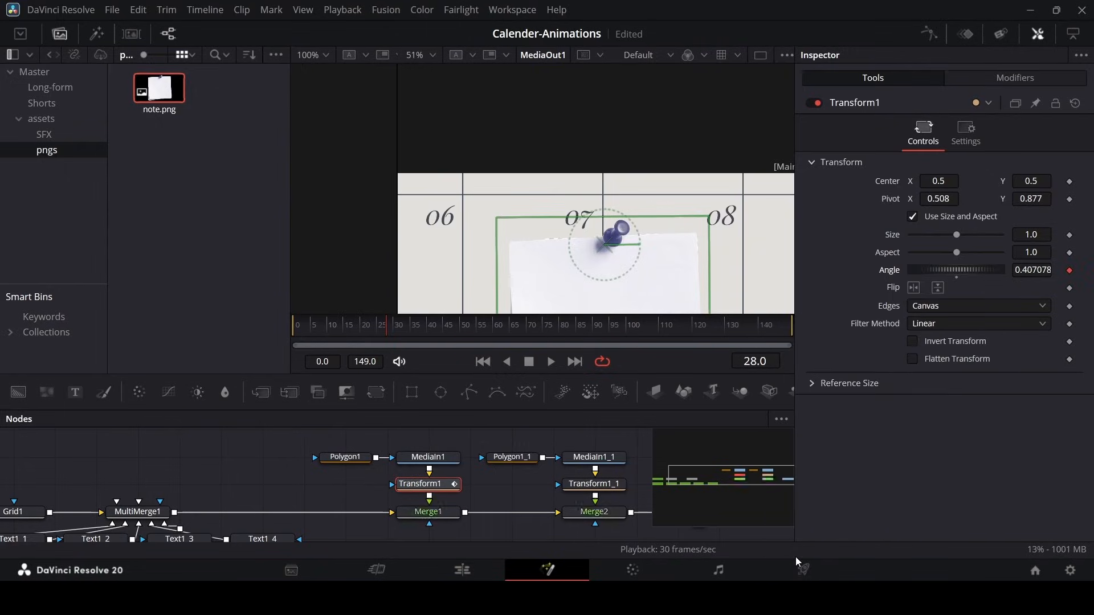
{"action": "left_click", "coordinate": [797, 555]}
{"action": "left_click", "coordinate": [976, 82]}
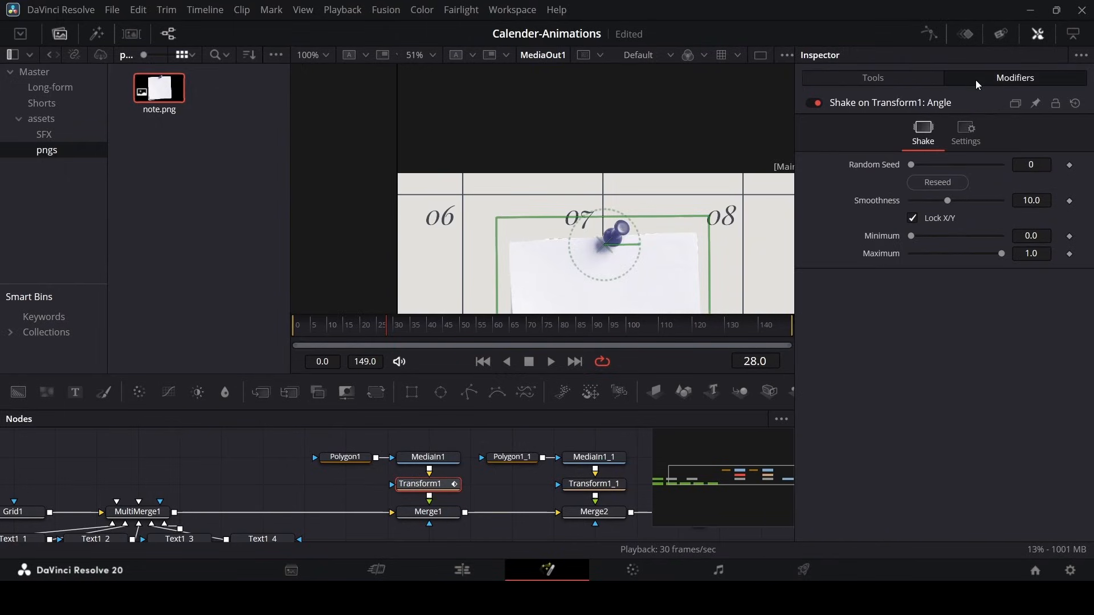
{"action": "scroll", "coordinate": [622, 244], "scroll_direction": "up", "scroll_amount": 5}
{"action": "key", "text": "space"}
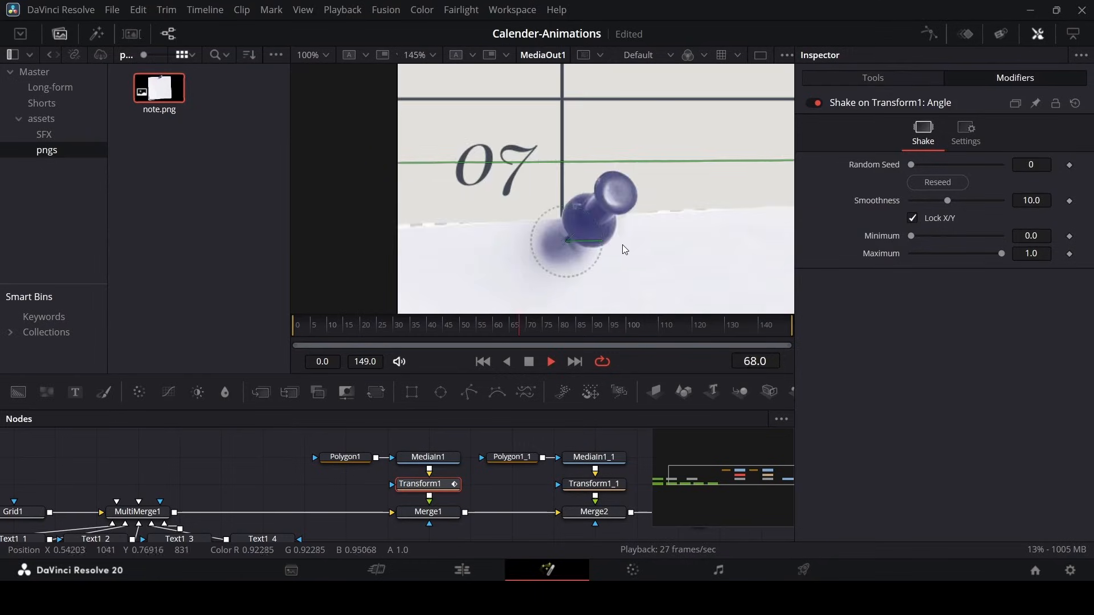
{"action": "key", "text": "space"}
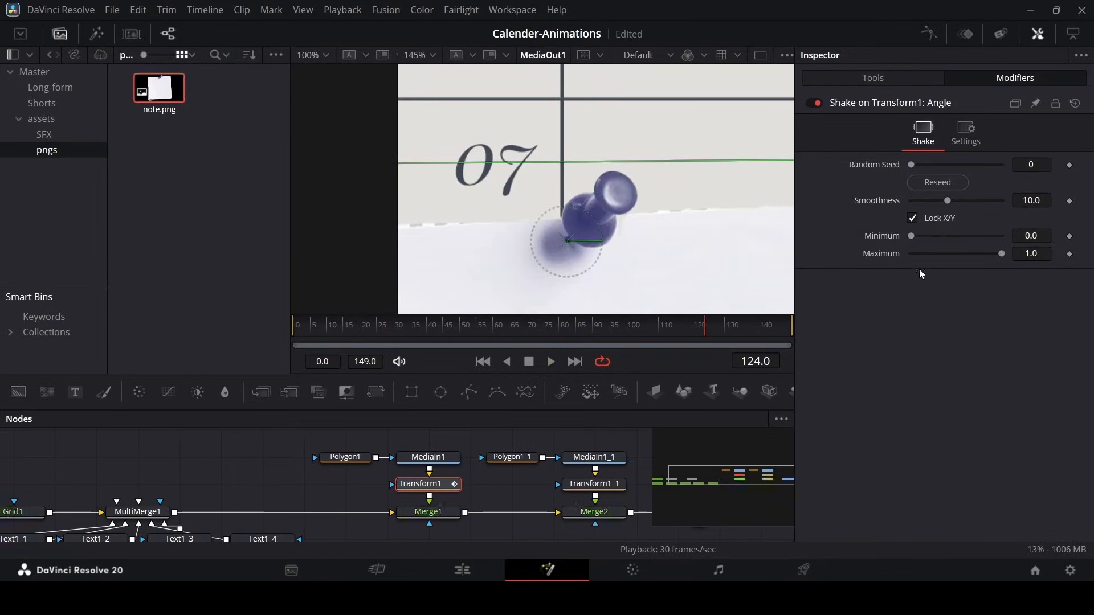
- Set the Angle shake's Maximum to 10 and play back the note's swing
{"action": "left_click", "coordinate": [1036, 256]}
{"action": "type", "text": "10"}
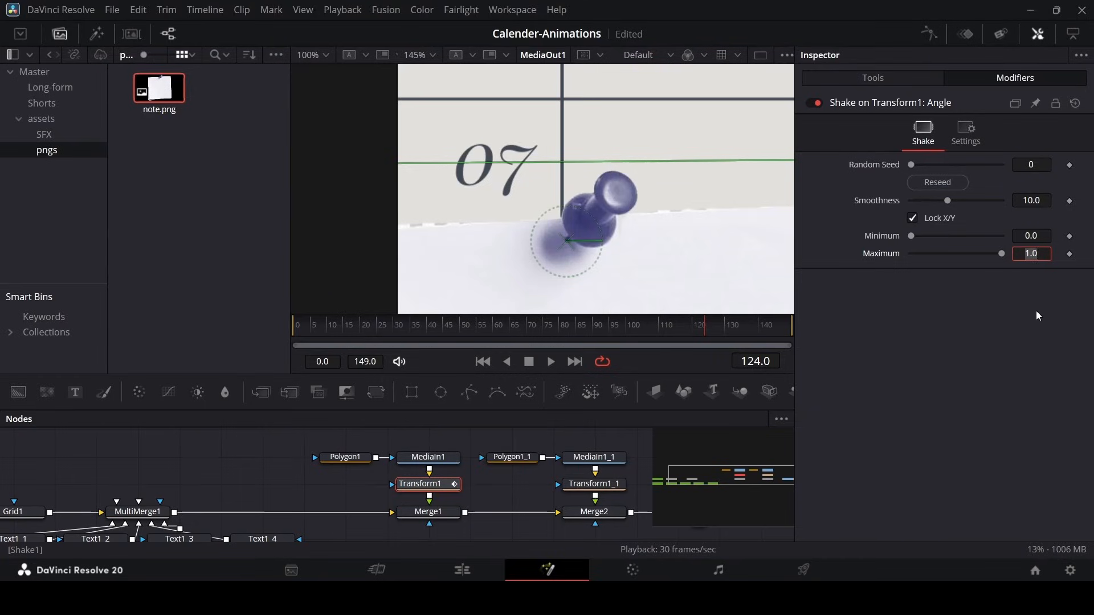
{"action": "key", "text": "Tab"}
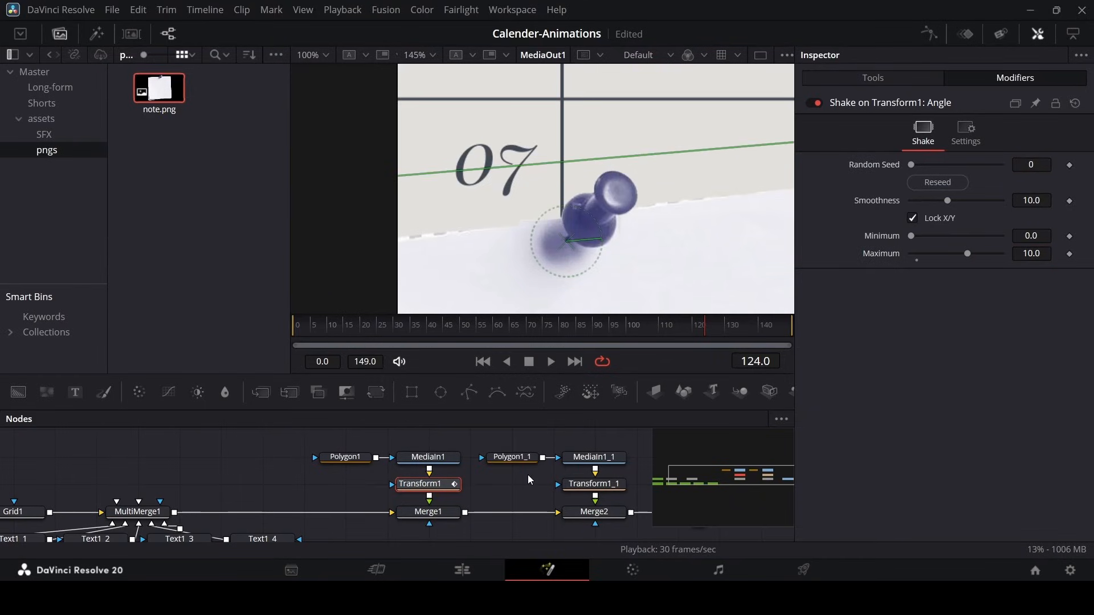
{"action": "left_click", "coordinate": [528, 474]}
{"action": "key", "text": "space"}
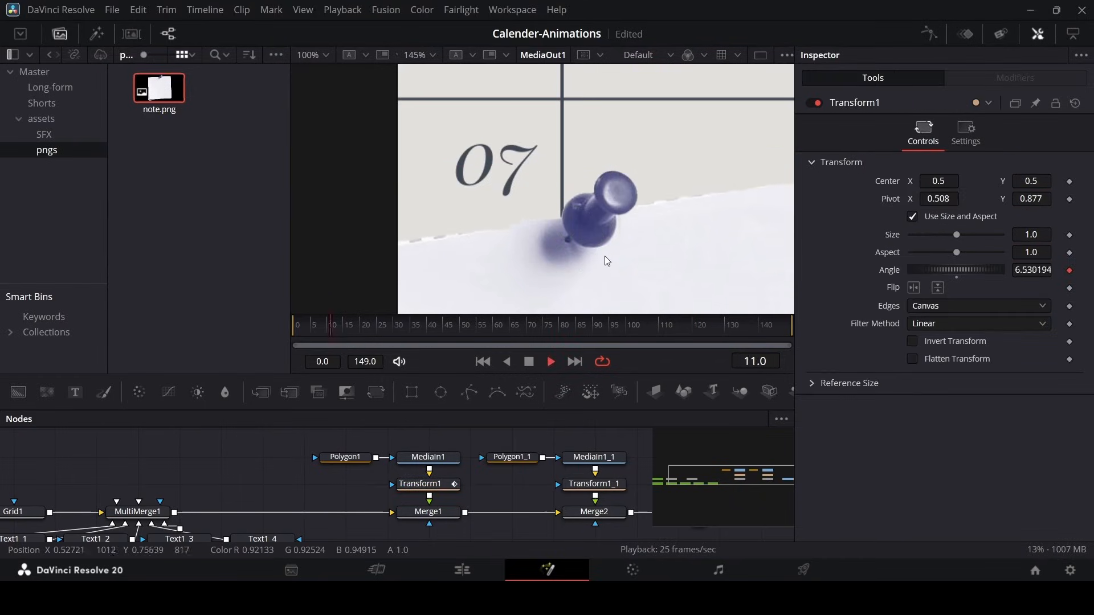
{"action": "scroll", "coordinate": [604, 256], "scroll_direction": "down", "scroll_amount": 7}
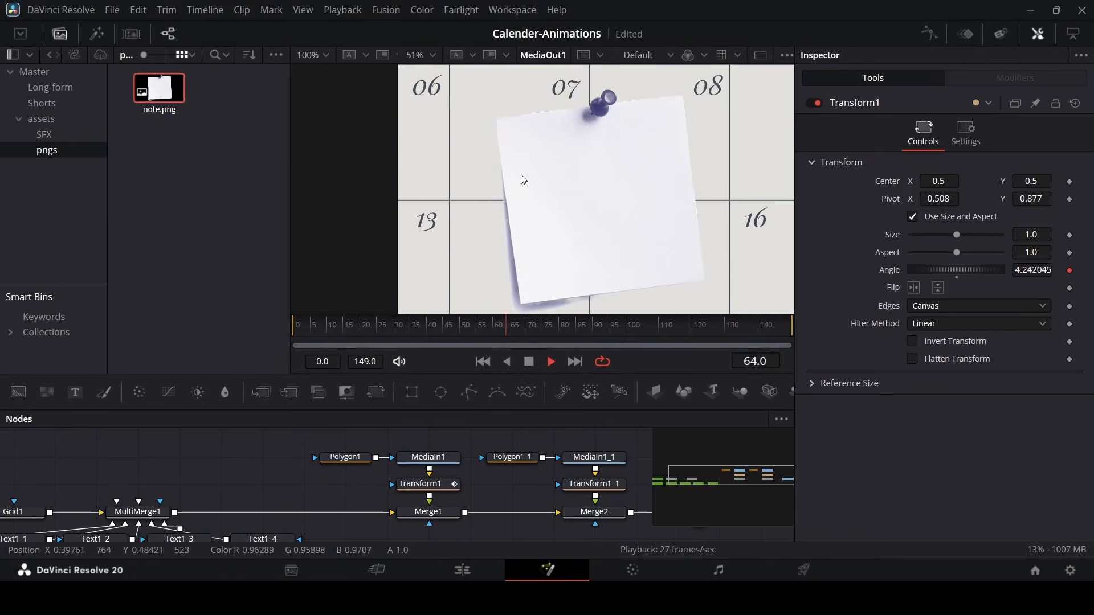
{"action": "scroll", "coordinate": [607, 121], "scroll_direction": "up", "scroll_amount": 2}
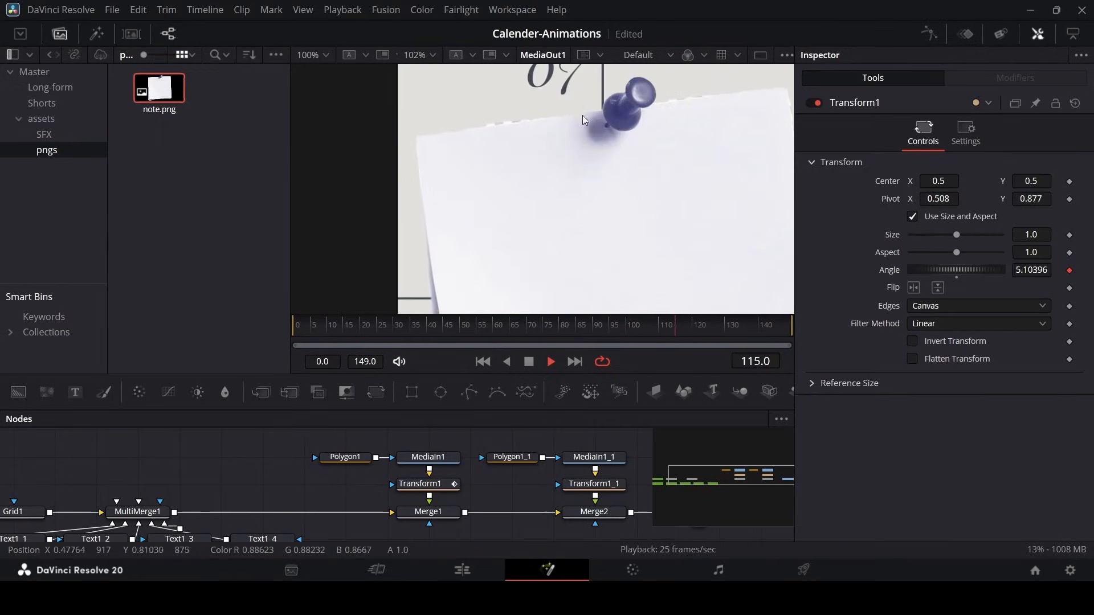
{"action": "scroll", "coordinate": [589, 125], "scroll_direction": "down", "scroll_amount": 1}
{"action": "key", "text": "space"}
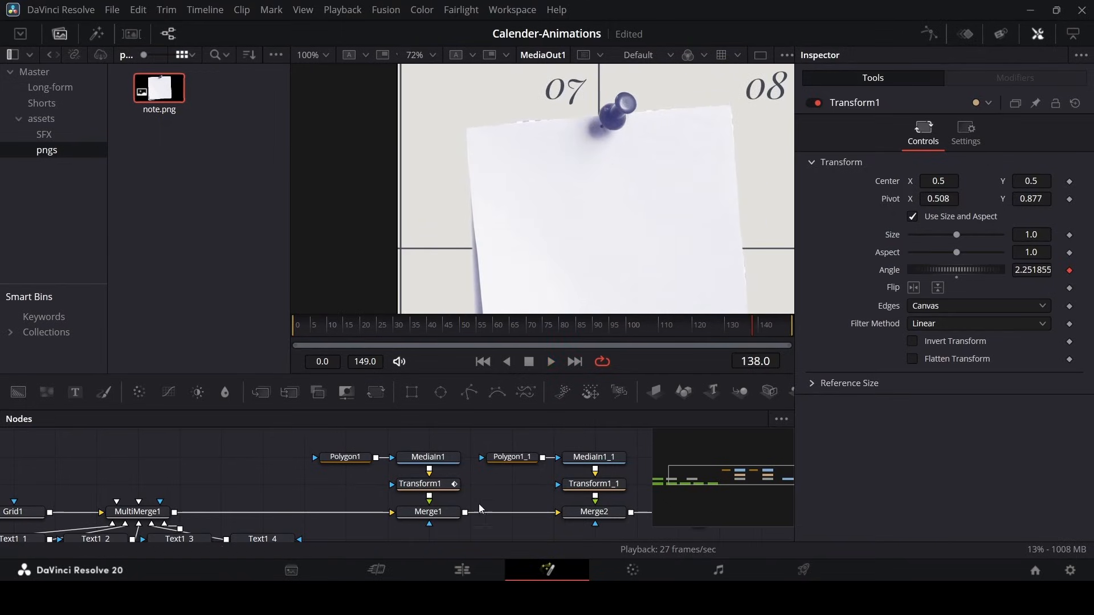
- Try a Smoothness of 5 on the Angle shake and play back the note's motion
{"action": "left_click", "coordinate": [419, 484]}
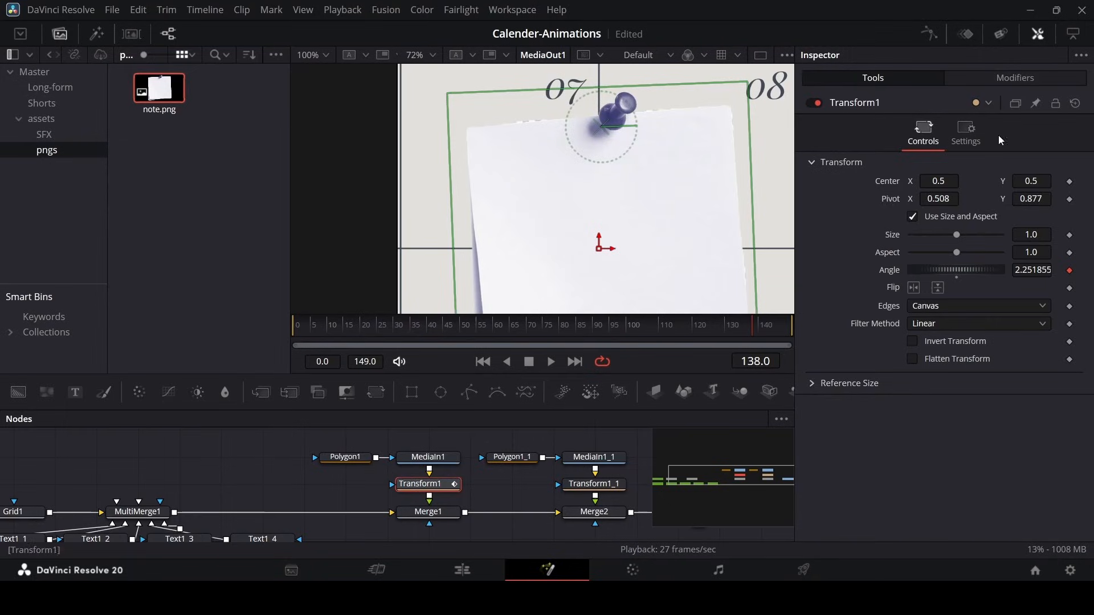
{"action": "left_click", "coordinate": [1018, 86]}
{"action": "left_click", "coordinate": [1050, 200]}
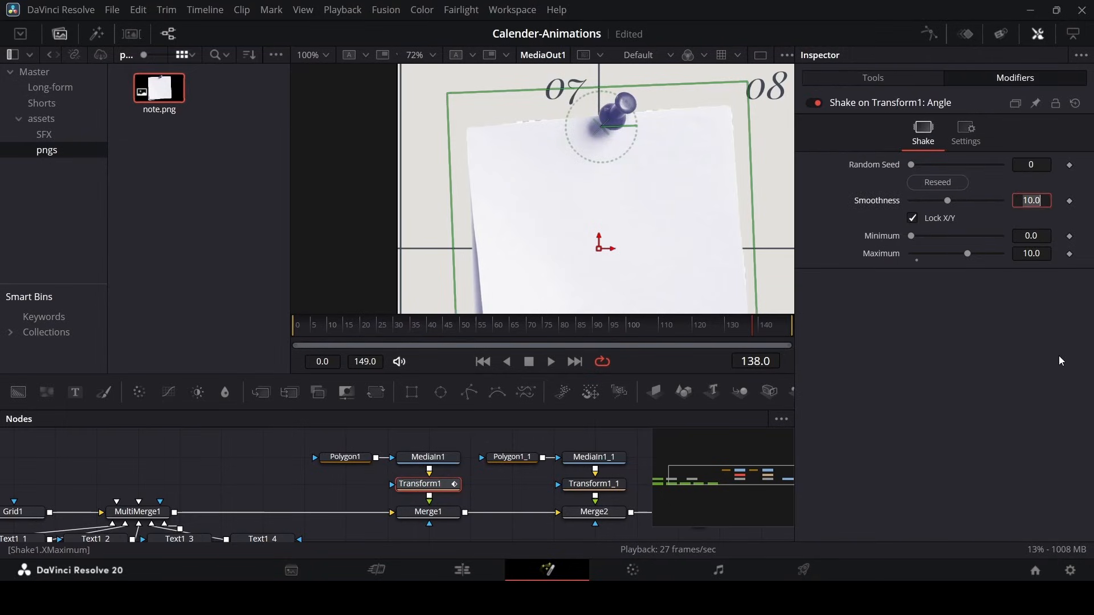
{"action": "type", "text": "5"}
{"action": "key", "text": "Tab"}
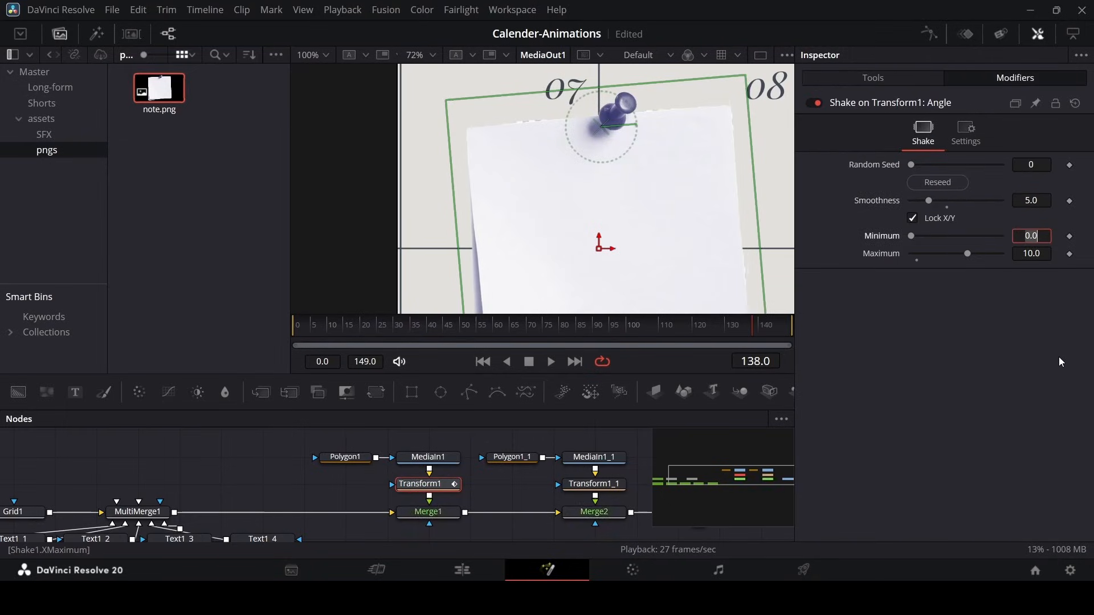
{"action": "left_click", "coordinate": [484, 491]}
{"action": "key", "text": "space"}
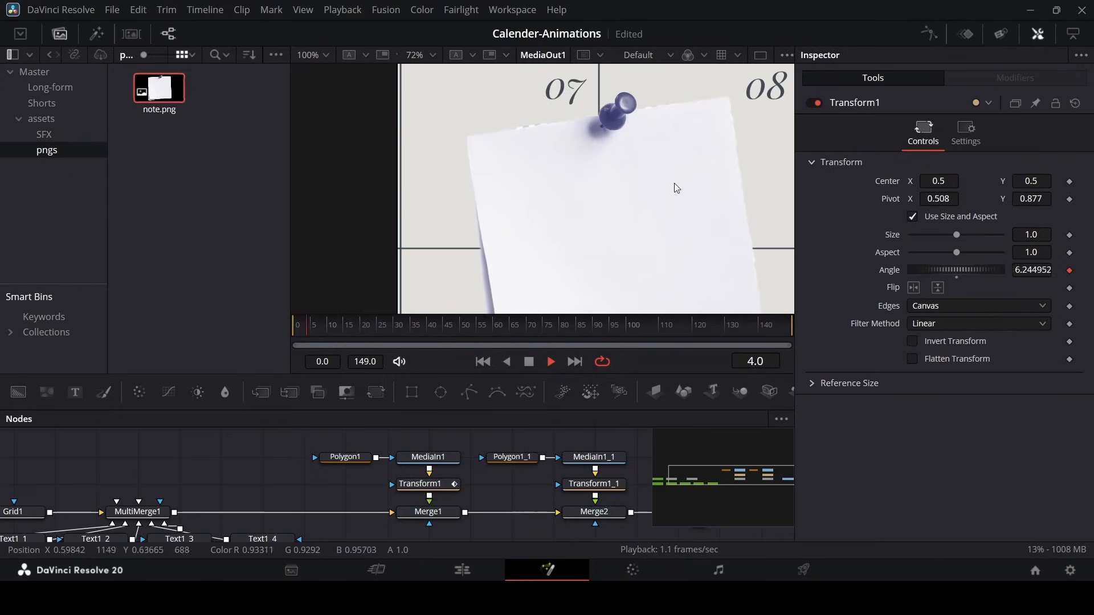
{"action": "scroll", "coordinate": [616, 145], "scroll_direction": "up", "scroll_amount": 3}
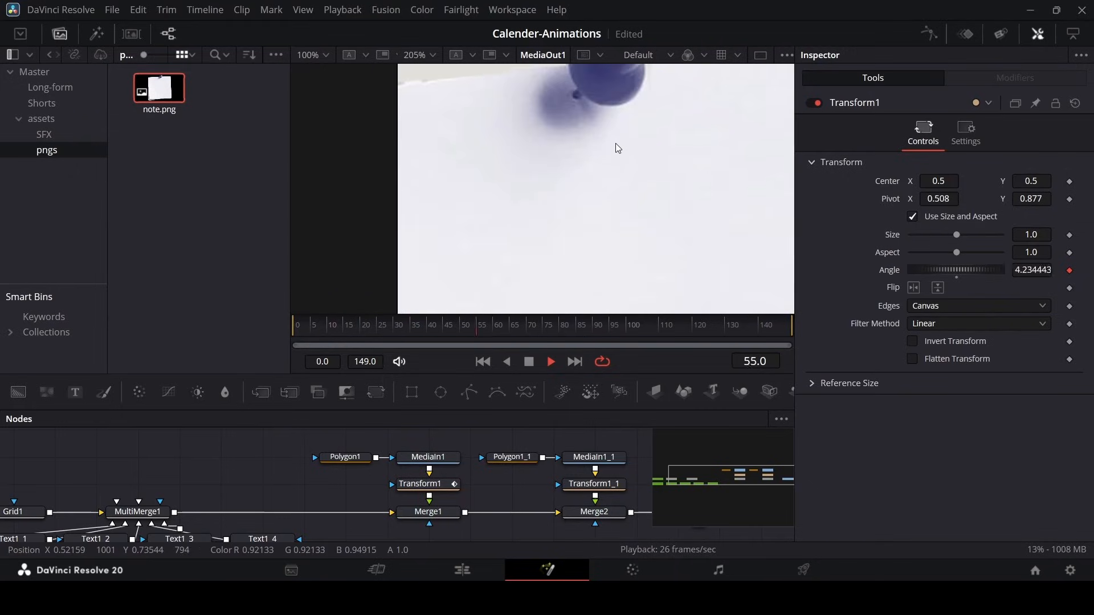
{"action": "key", "text": "space"}
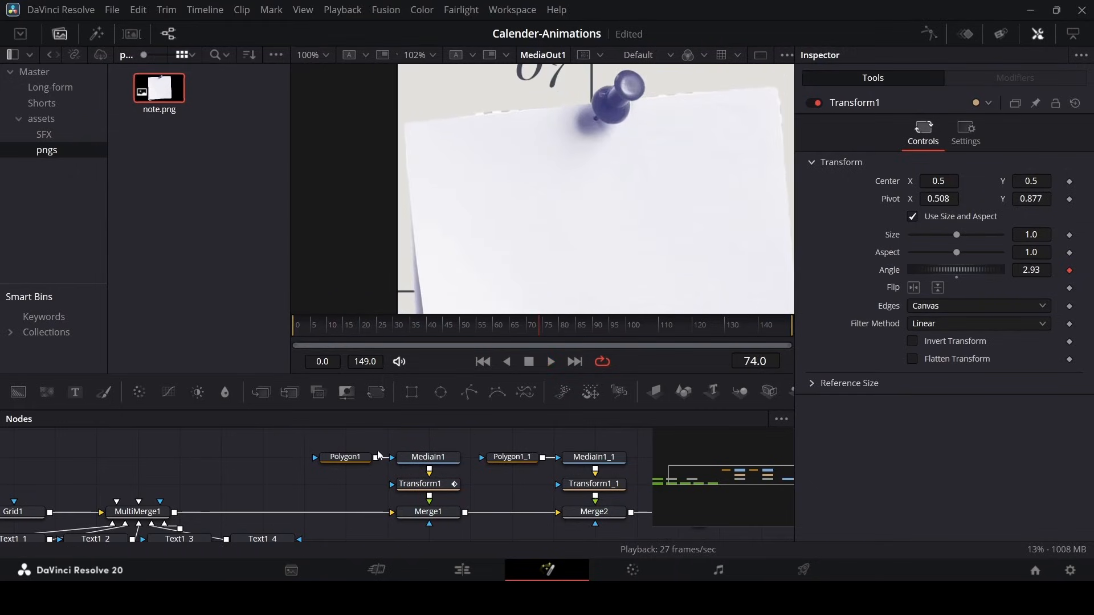
- Set the Angle shake's Smoothness to 15 and play back the swing, checking the edges around the pin
{"action": "left_click", "coordinate": [434, 496]}
{"action": "left_click", "coordinate": [1015, 77]}
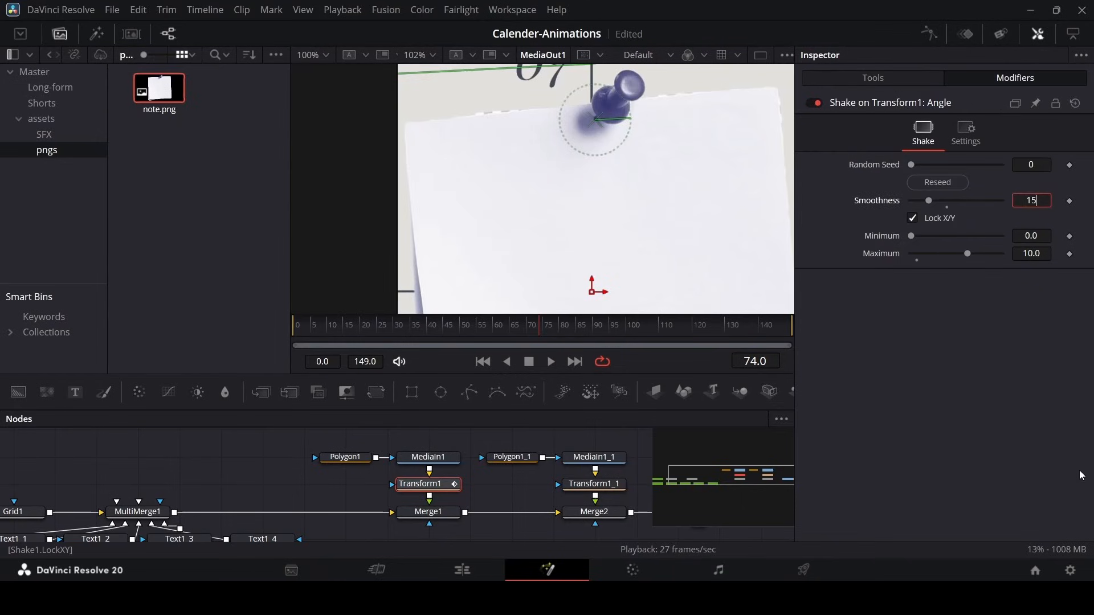
{"action": "type", "text": "15"}
{"action": "key", "text": "Tab"}
{"action": "left_click", "coordinate": [487, 478]}
{"action": "key", "text": "space"}
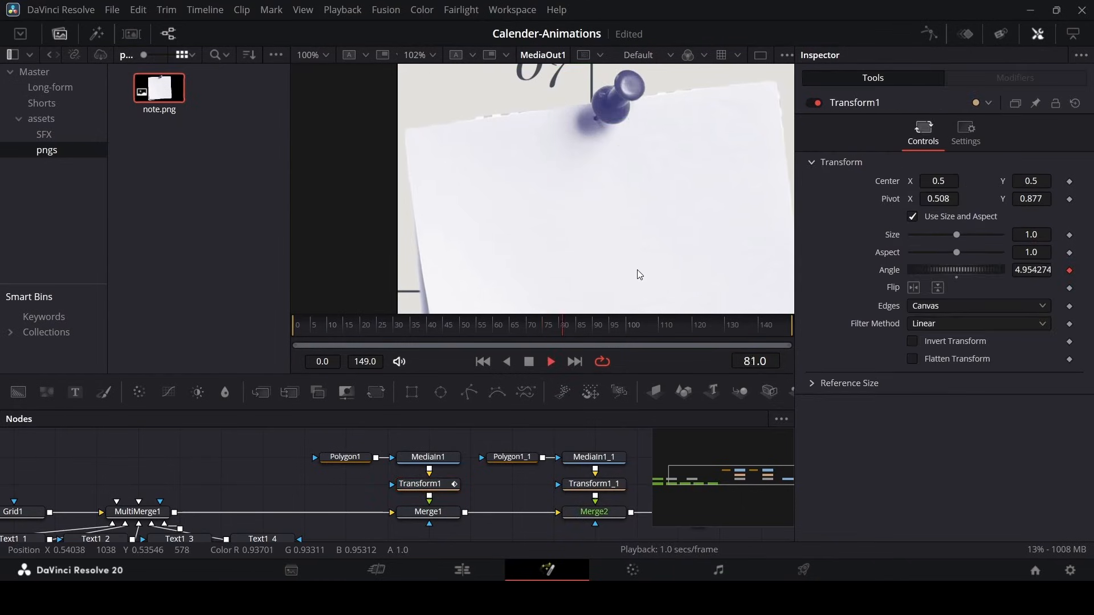
{"action": "scroll", "coordinate": [636, 221], "scroll_direction": "down", "scroll_amount": 3}
{"action": "scroll", "coordinate": [637, 221], "scroll_direction": "up", "scroll_amount": 2}
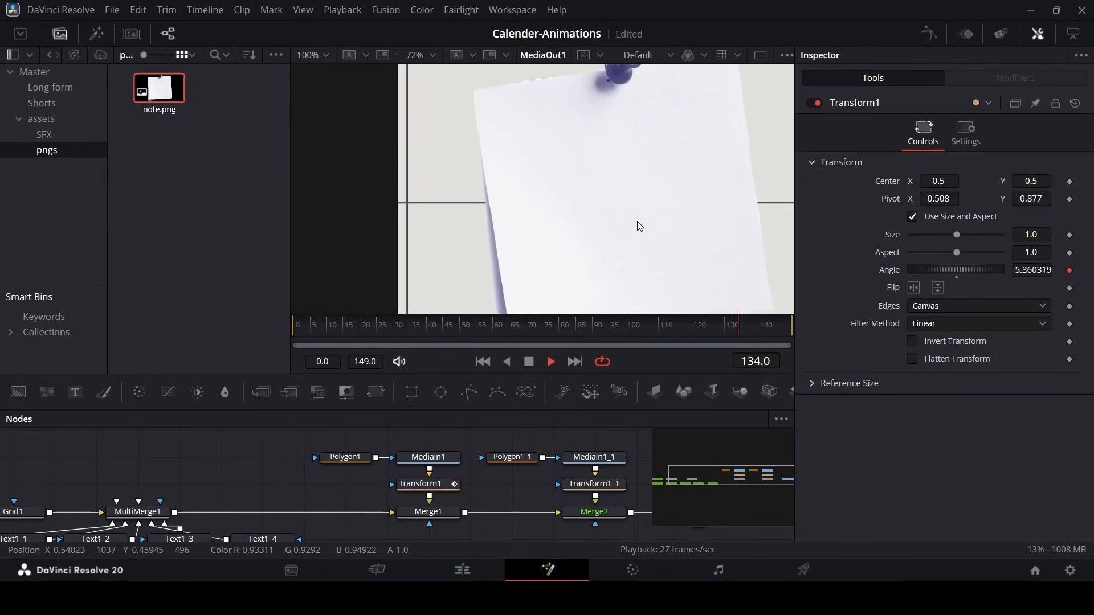
{"action": "scroll", "coordinate": [634, 134], "scroll_direction": "up", "scroll_amount": 2}
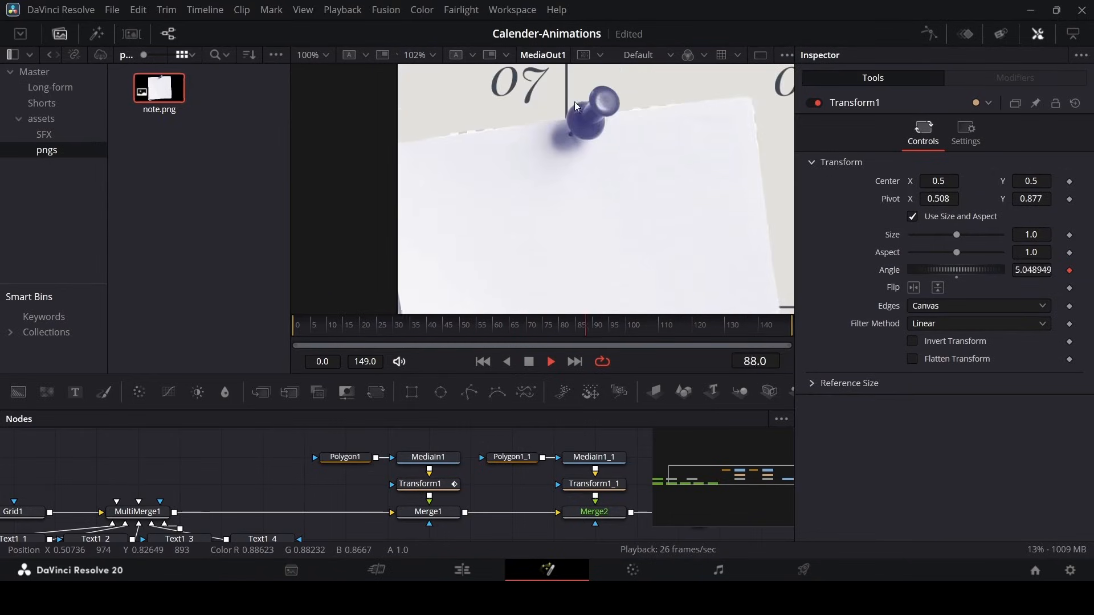
{"action": "scroll", "coordinate": [576, 134], "scroll_direction": "up", "scroll_amount": 3}
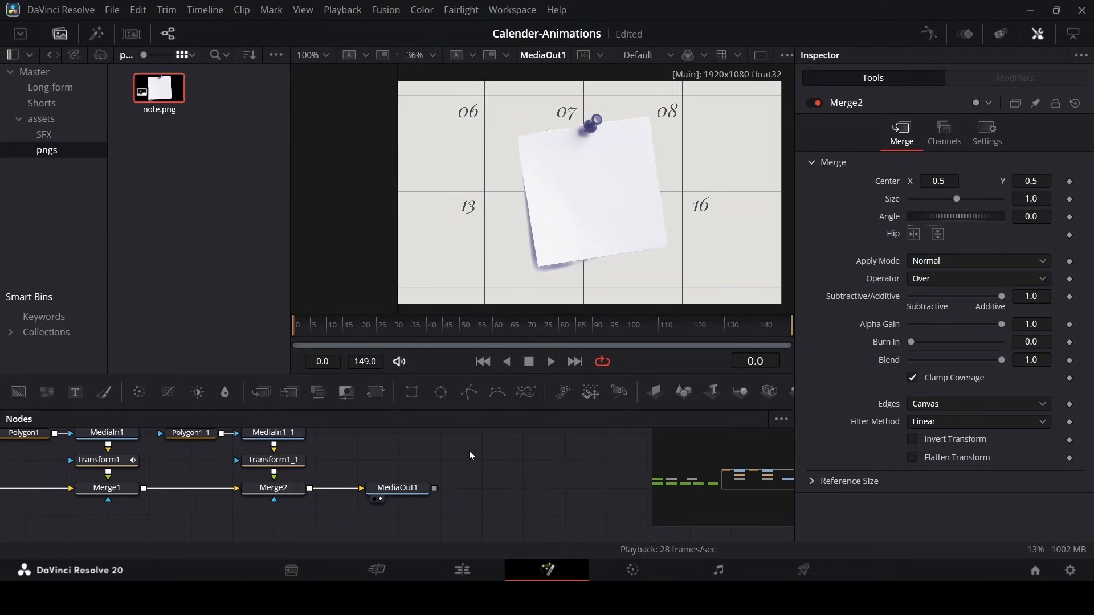
- Add a text node reading "Important month NOVEMBER" on the note, merged between Merge2 and MediaOut1
{"action": "left_click", "coordinate": [354, 461]}
{"action": "left_click_drag", "start_coordinate": [393, 461], "coordinate": [308, 489]}
{"action": "left_click", "coordinate": [381, 460]}
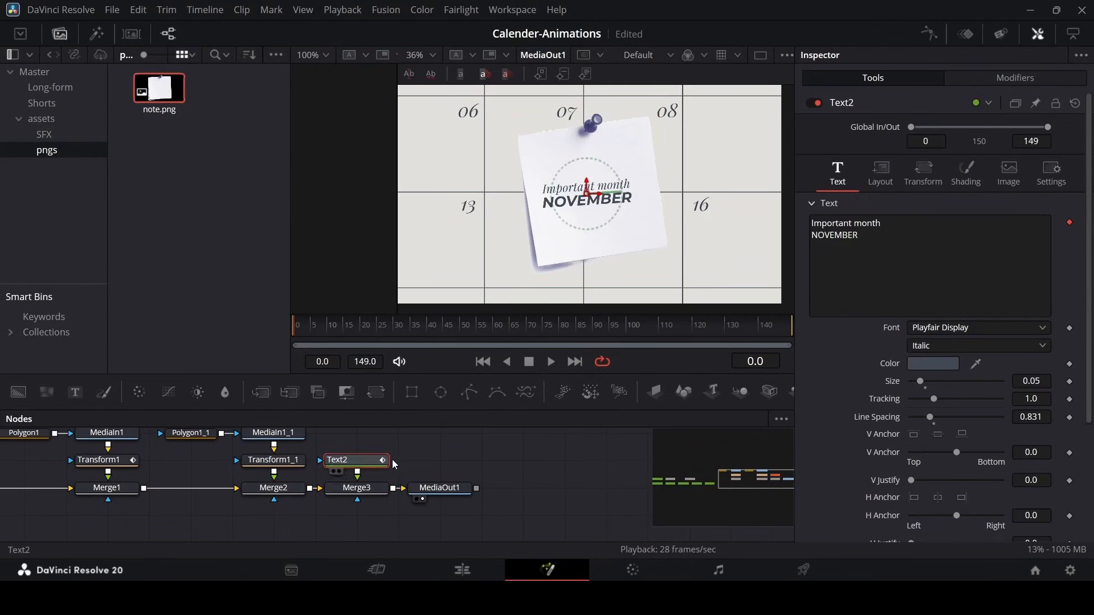
{"action": "scroll", "coordinate": [592, 197], "scroll_direction": "up", "scroll_amount": 3}
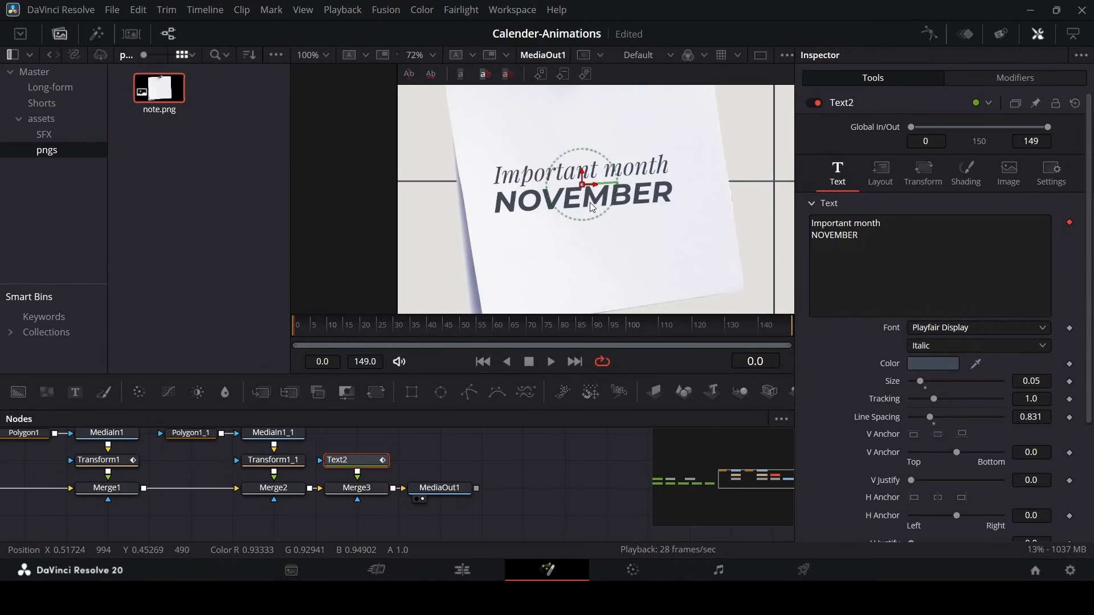
{"action": "scroll", "coordinate": [396, 481], "scroll_direction": "up", "scroll_amount": 2}
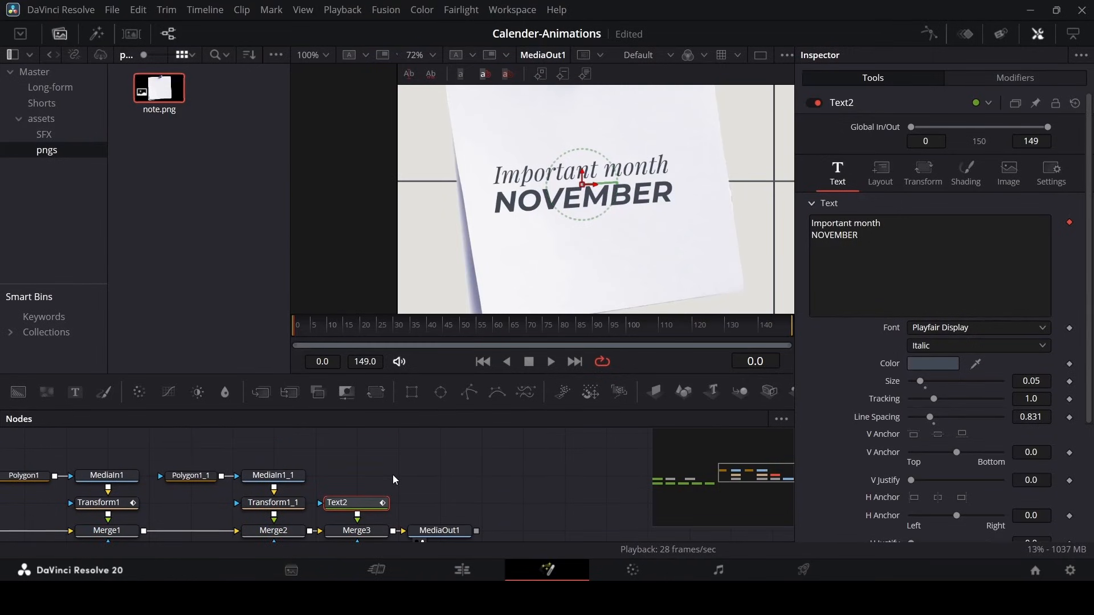
{"action": "scroll", "coordinate": [547, 224], "scroll_direction": "down", "scroll_amount": 2}
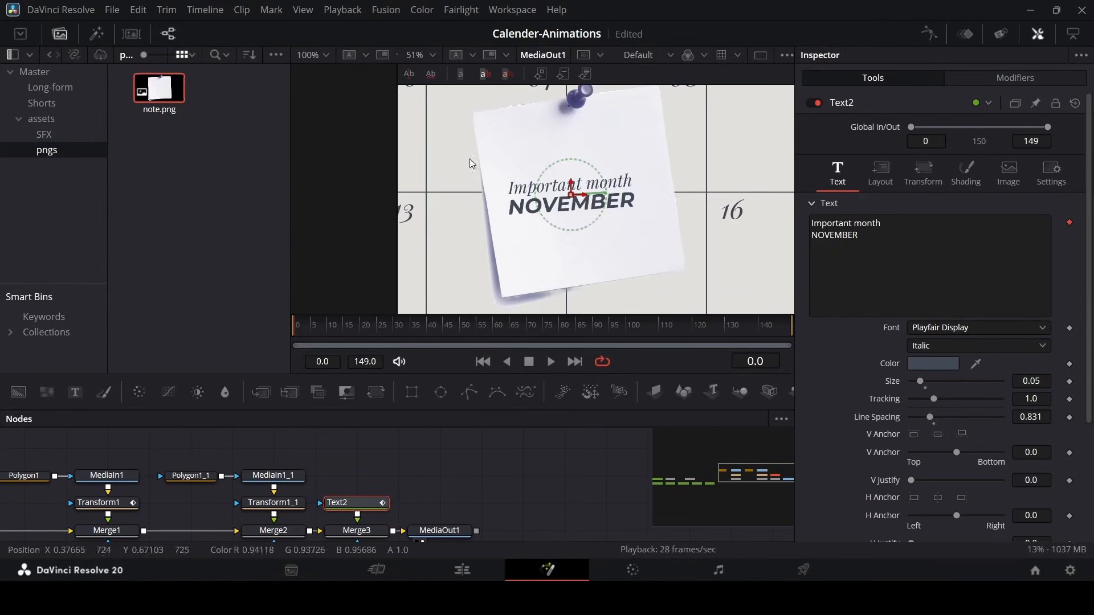
{"action": "scroll", "coordinate": [547, 188], "scroll_direction": "up", "scroll_amount": 1}
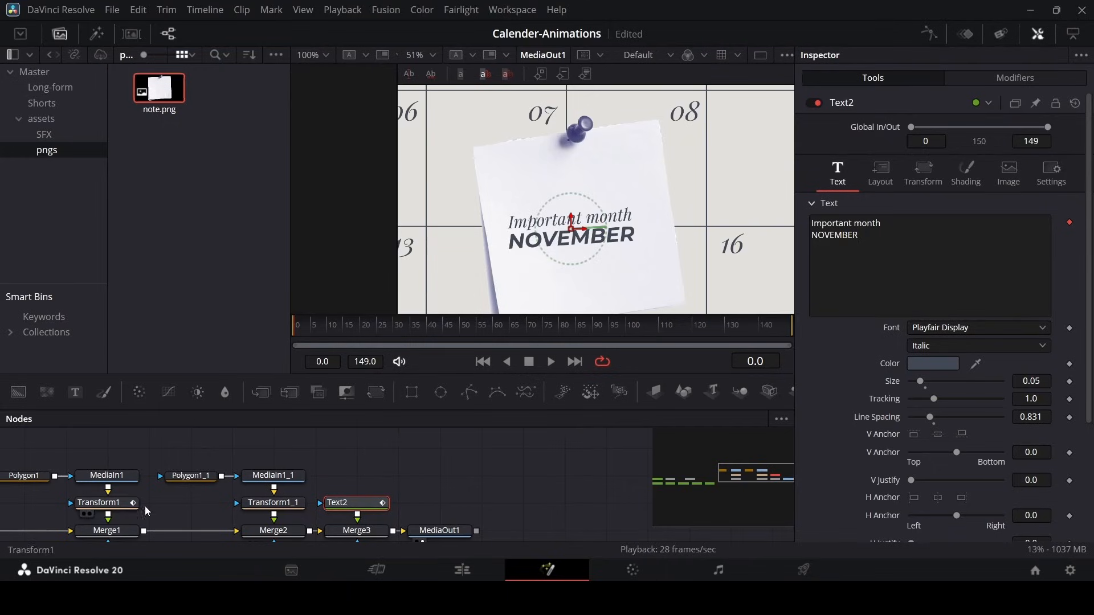
- Insert a Transform node between Text2 and Merge3 and line it up beneath Text2
{"action": "left_click_drag", "start_coordinate": [363, 505], "coordinate": [359, 483]}
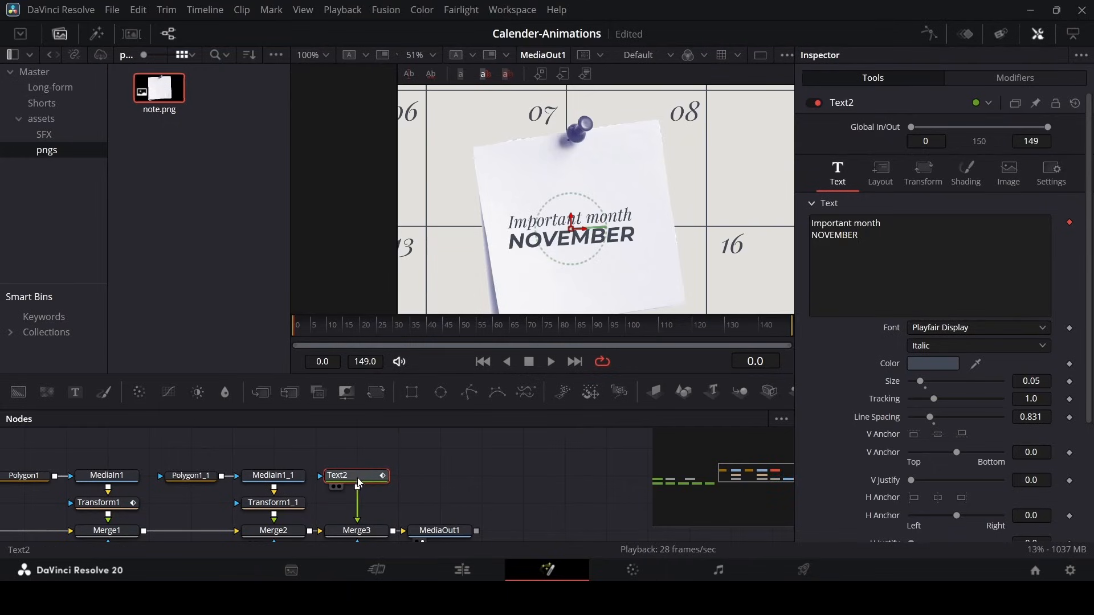
{"action": "left_click", "coordinate": [380, 394]}
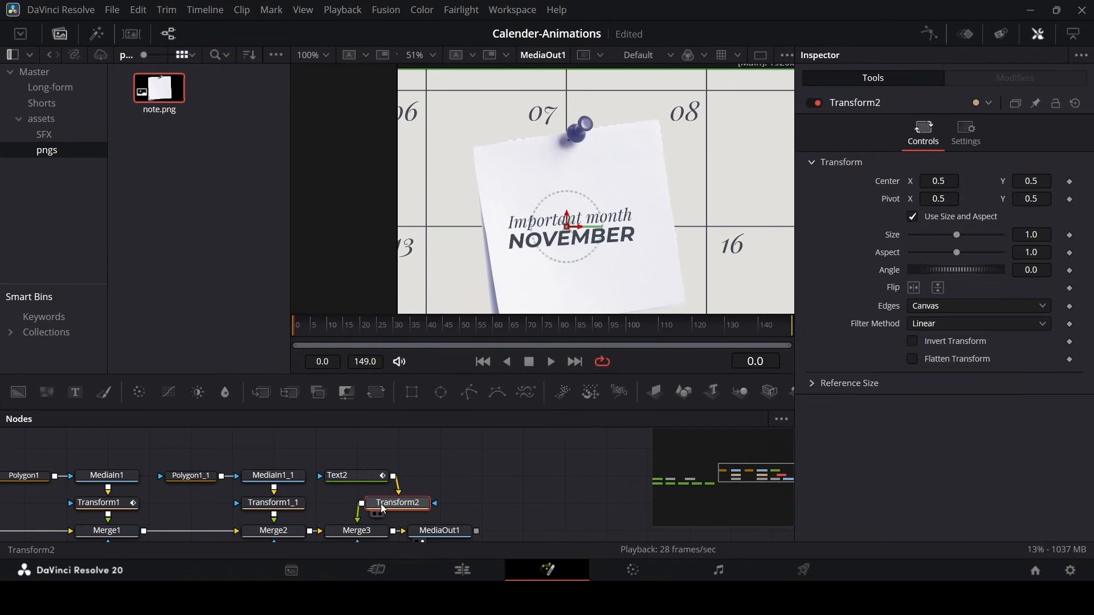
{"action": "left_click", "coordinate": [368, 530]}
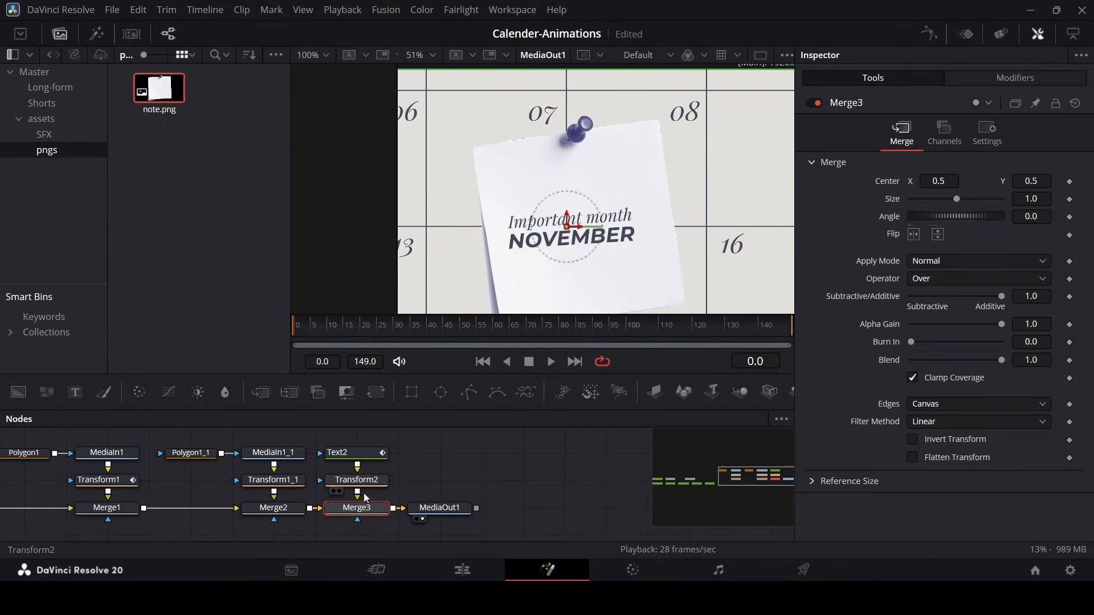
- Check Text2's layout settings and pin Transform2's controls so they show together with those of Transform1
{"action": "left_click", "coordinate": [363, 459]}
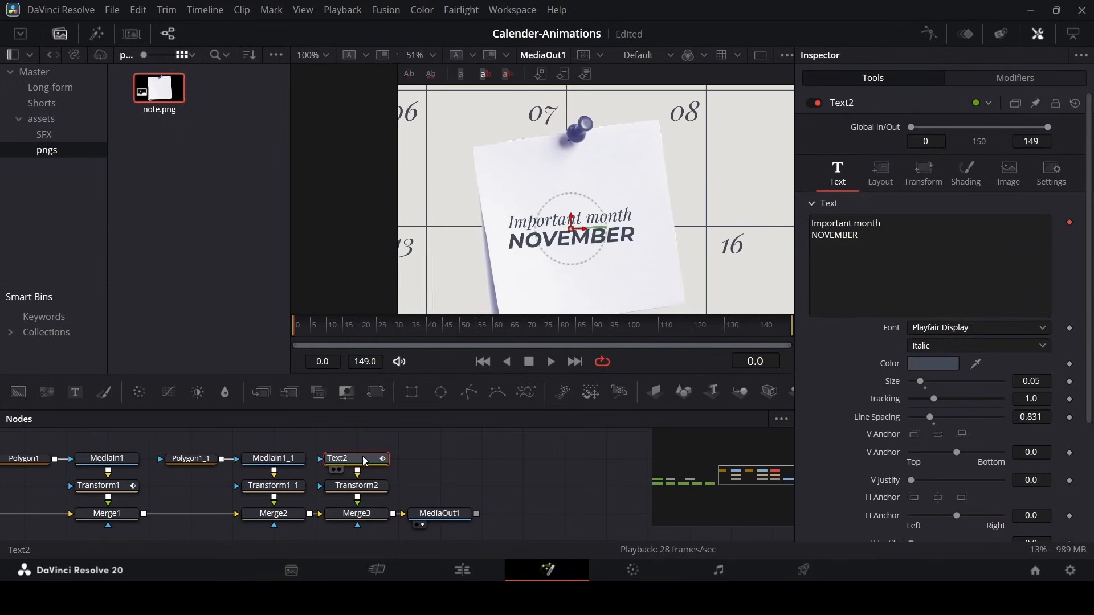
{"action": "left_click", "coordinate": [880, 172]}
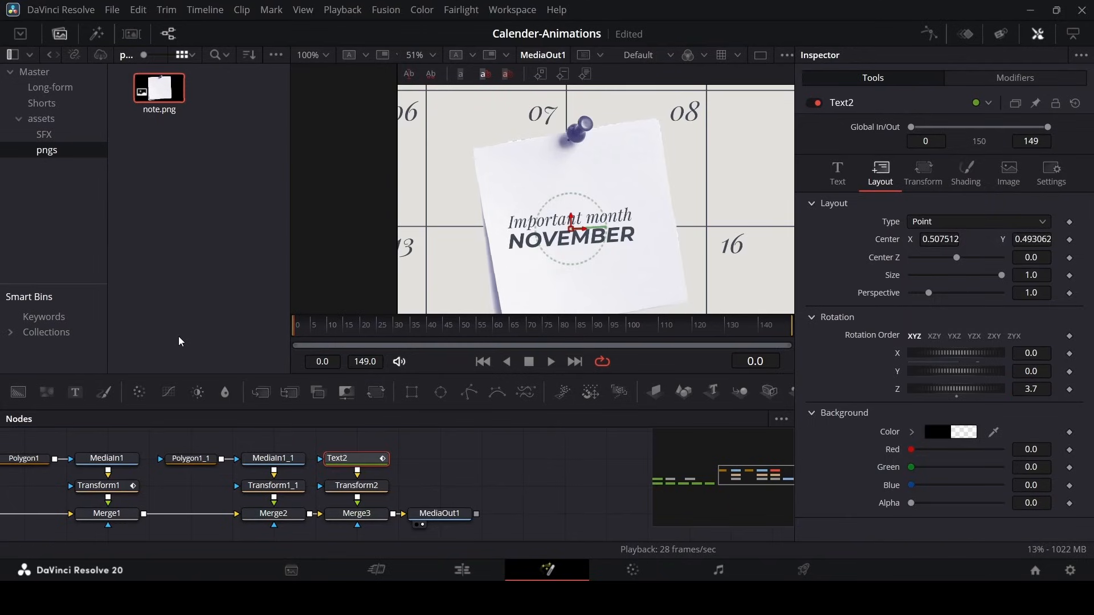
{"action": "left_click", "coordinate": [371, 487]}
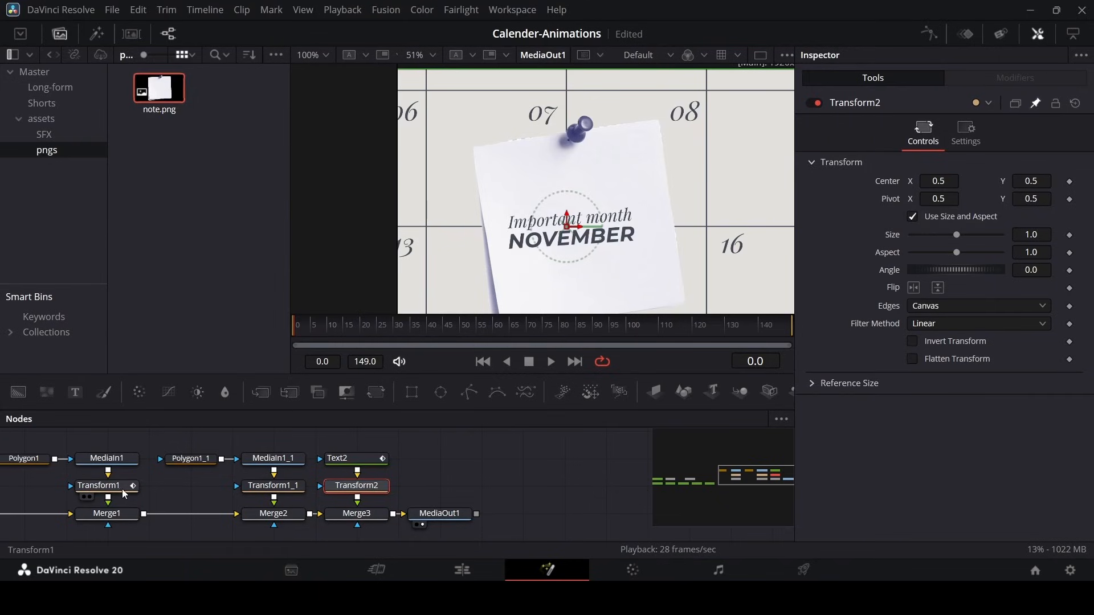
{"action": "left_click", "coordinate": [105, 489]}
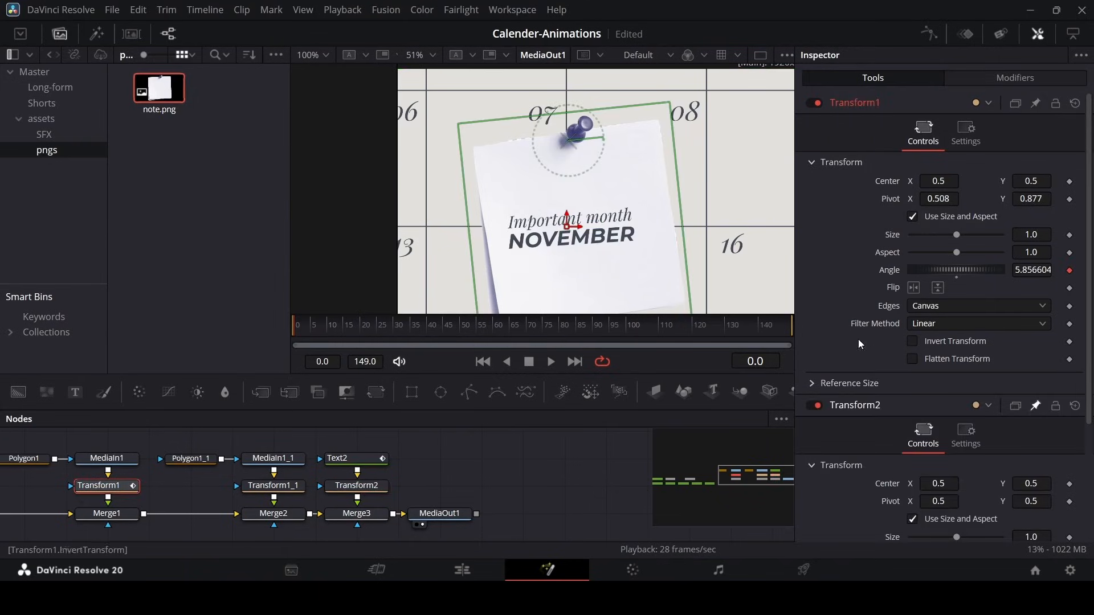
{"action": "scroll", "coordinate": [858, 341], "scroll_direction": "down", "scroll_amount": 3}
{"action": "scroll", "coordinate": [858, 356], "scroll_direction": "up", "scroll_amount": 3}
{"action": "scroll", "coordinate": [860, 359], "scroll_direction": "down", "scroll_amount": 3}
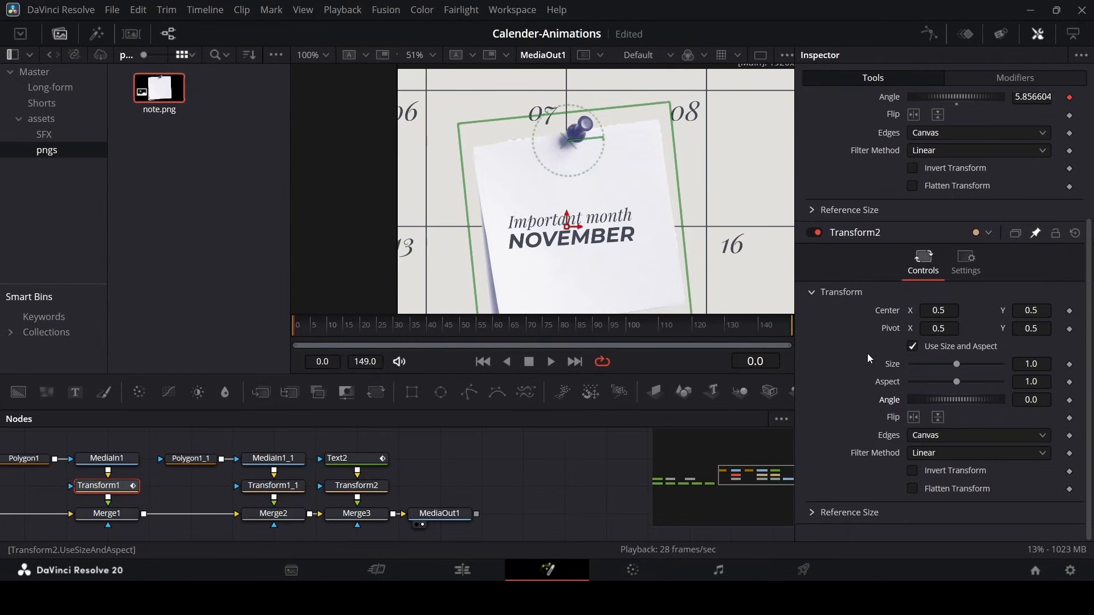
- Add an expression to Transform2's Angle and link it to the Angle of Transform1
{"action": "left_click", "coordinate": [869, 233]}
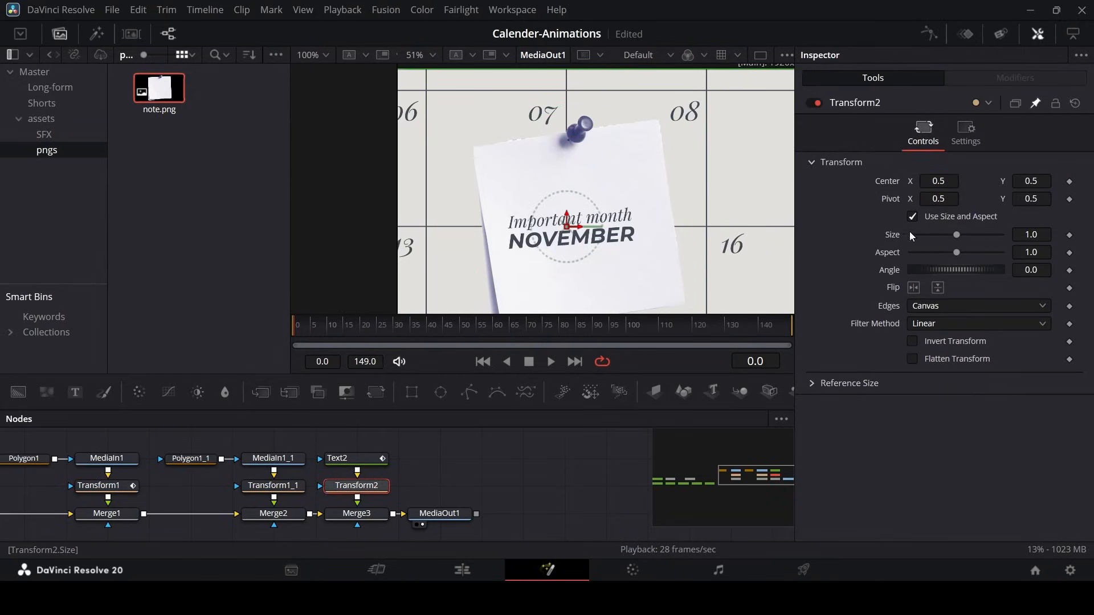
{"action": "right_click", "coordinate": [890, 277]}
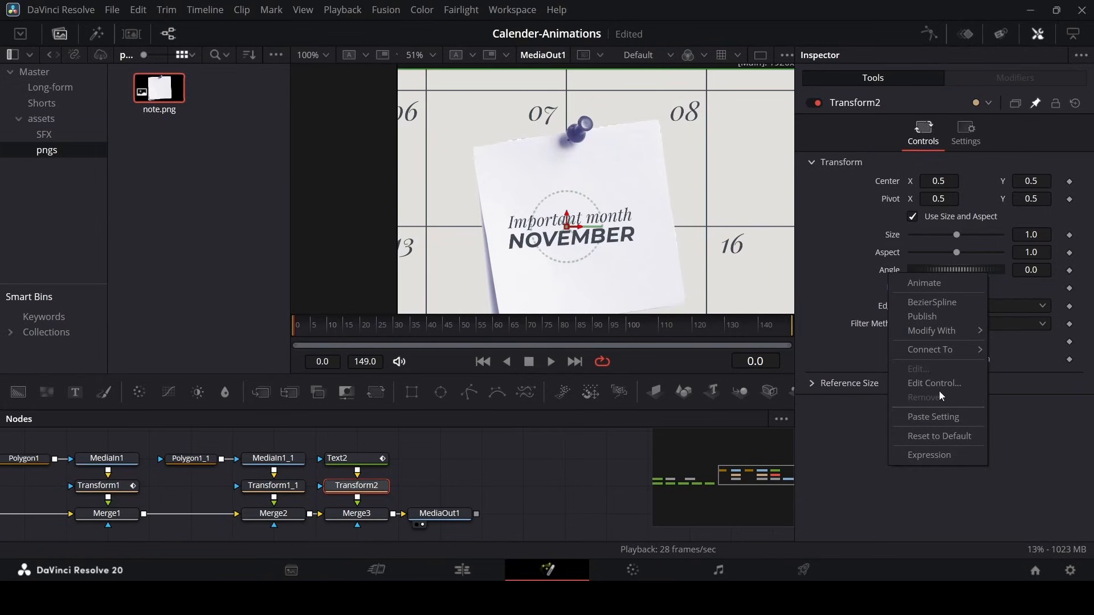
{"action": "left_click", "coordinate": [932, 453]}
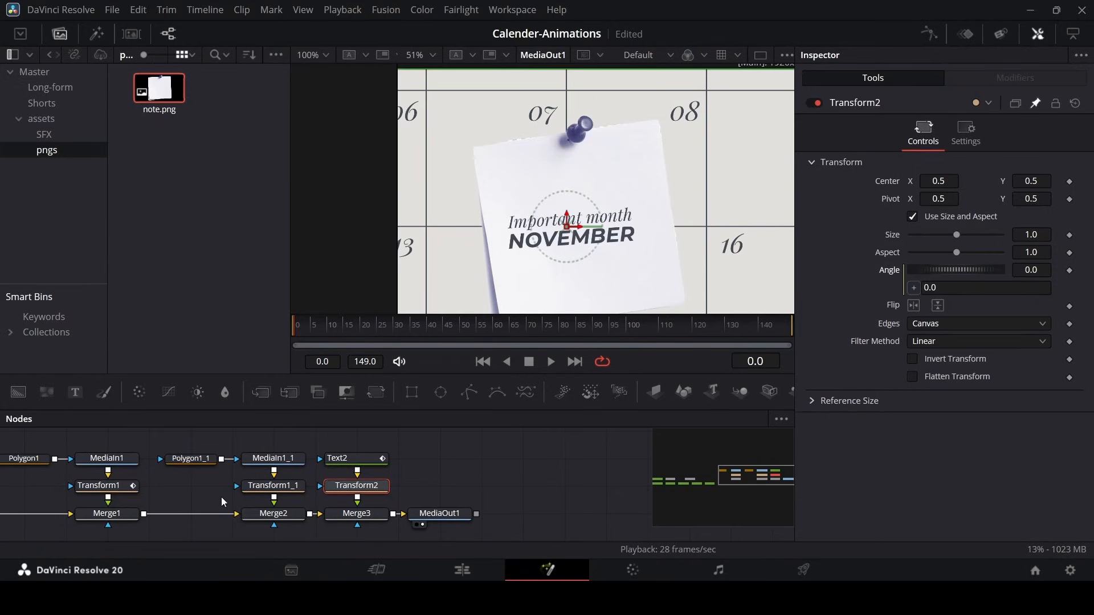
{"action": "left_click", "coordinate": [101, 486]}
{"action": "scroll", "coordinate": [978, 331], "scroll_direction": "down", "scroll_amount": 3}
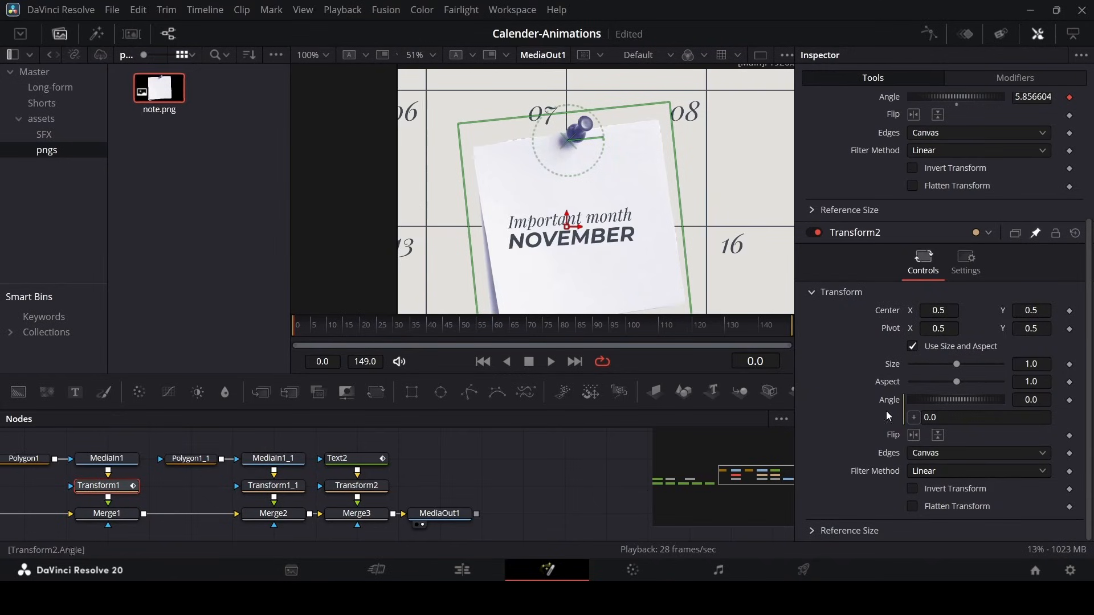
{"action": "left_click_drag", "start_coordinate": [910, 419], "coordinate": [891, 268]}
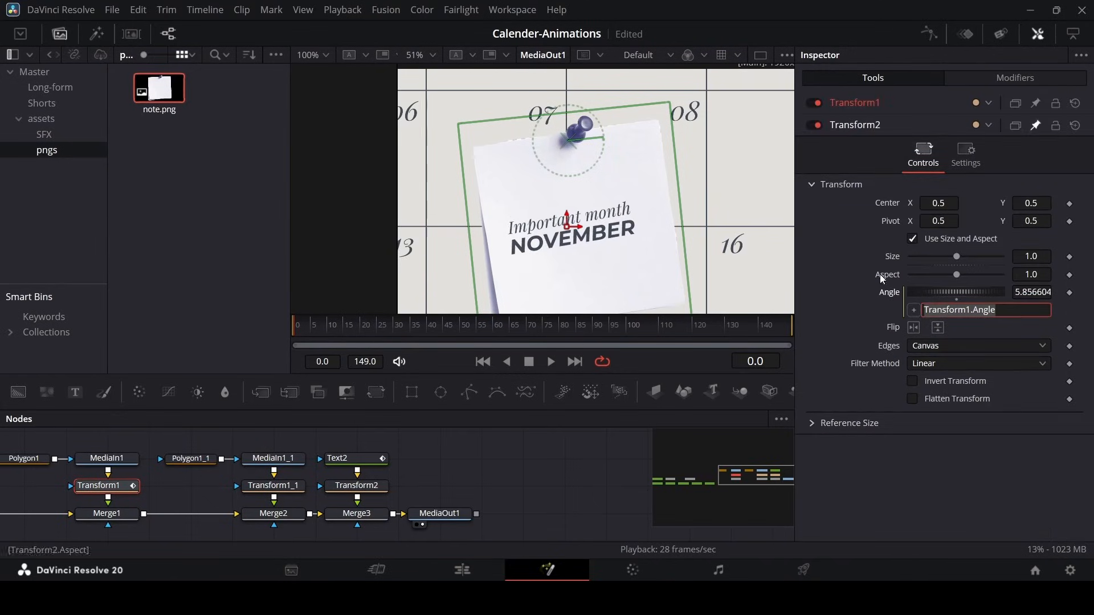
- Play back the composition and check closely how the text rotates with the note
{"action": "left_click", "coordinate": [490, 491]}
{"action": "key", "text": "space"}
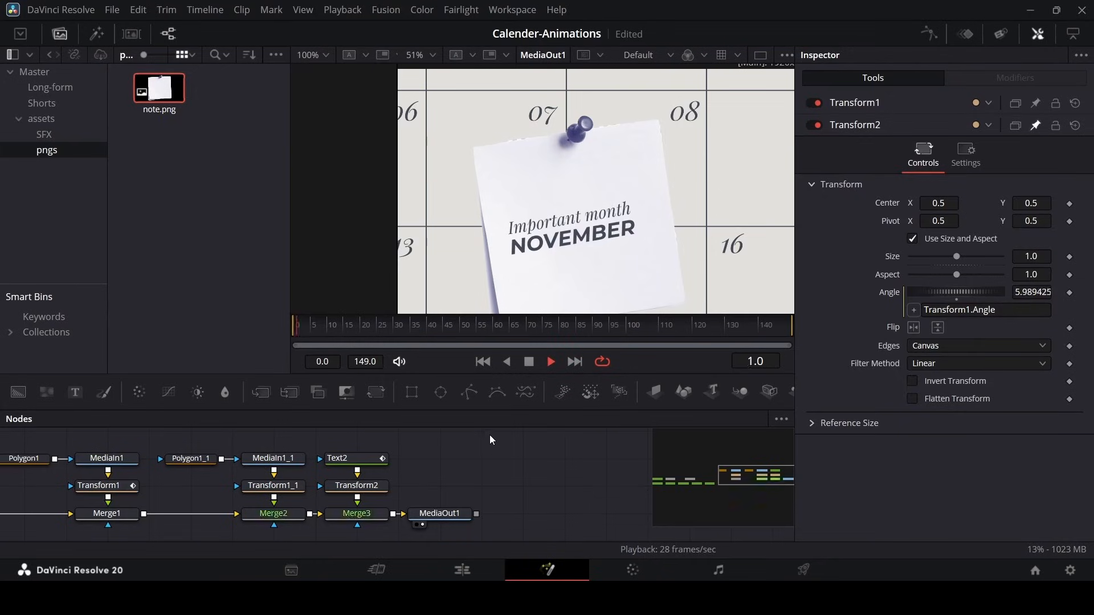
{"action": "scroll", "coordinate": [574, 251], "scroll_direction": "up", "scroll_amount": 5}
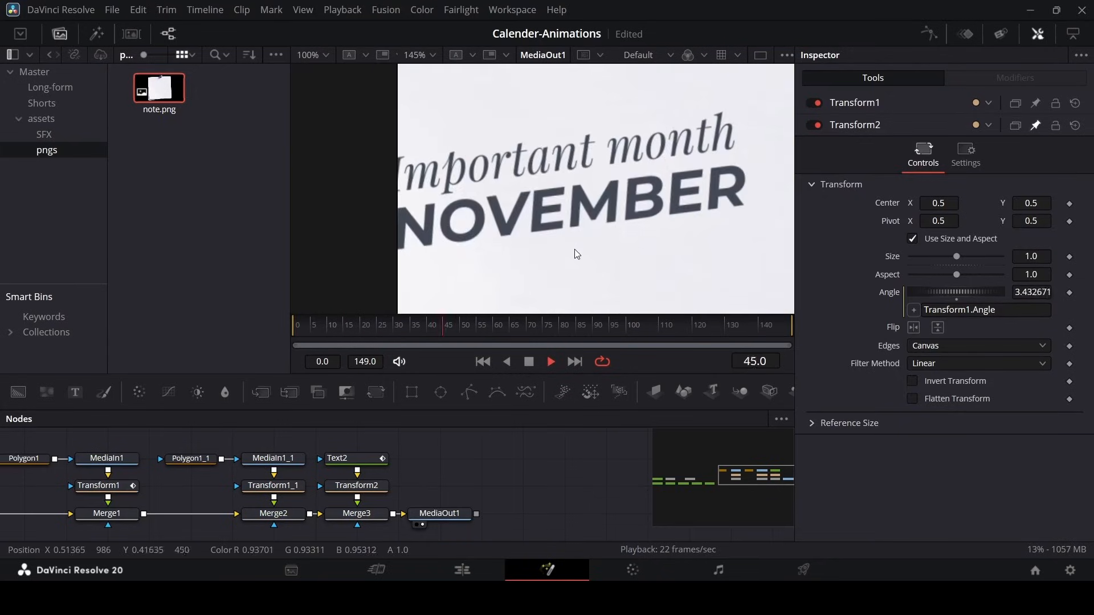
{"action": "scroll", "coordinate": [576, 239], "scroll_direction": "down", "scroll_amount": 5}
{"action": "key", "text": "space"}
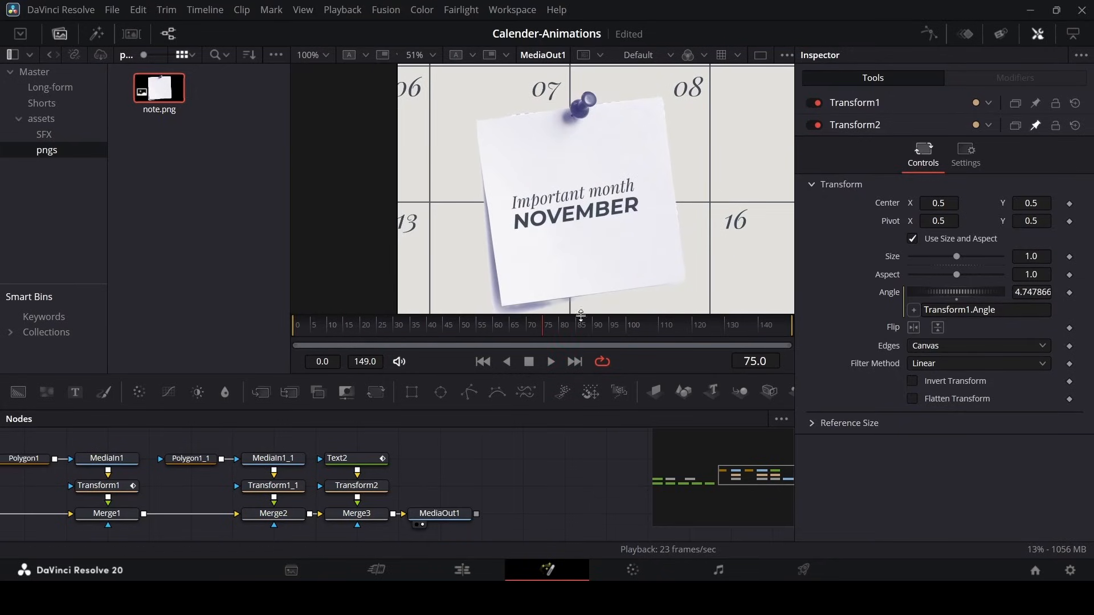
- Match Transform2's Pivot X to Transform1's by setting it to 0.508
{"action": "left_click", "coordinate": [374, 488]}
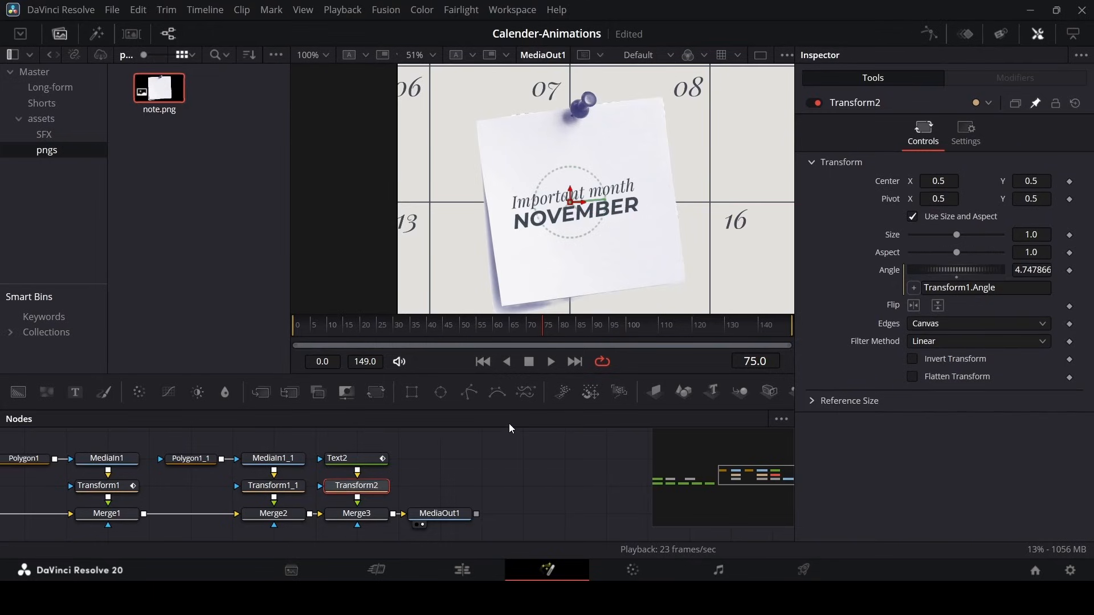
{"action": "left_click", "coordinate": [120, 492]}
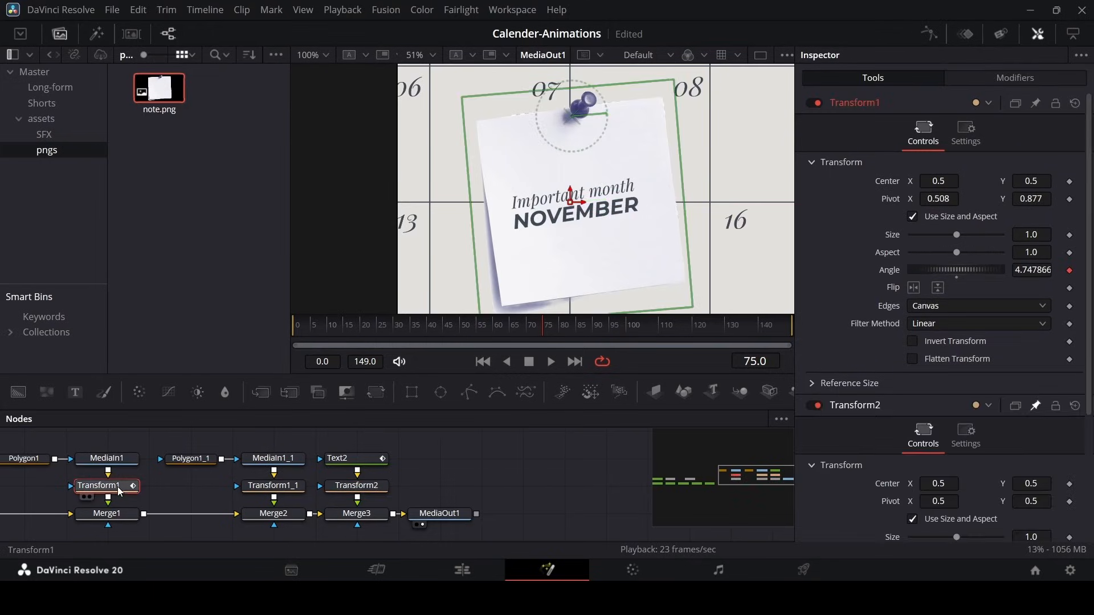
{"action": "left_click", "coordinate": [951, 200]}
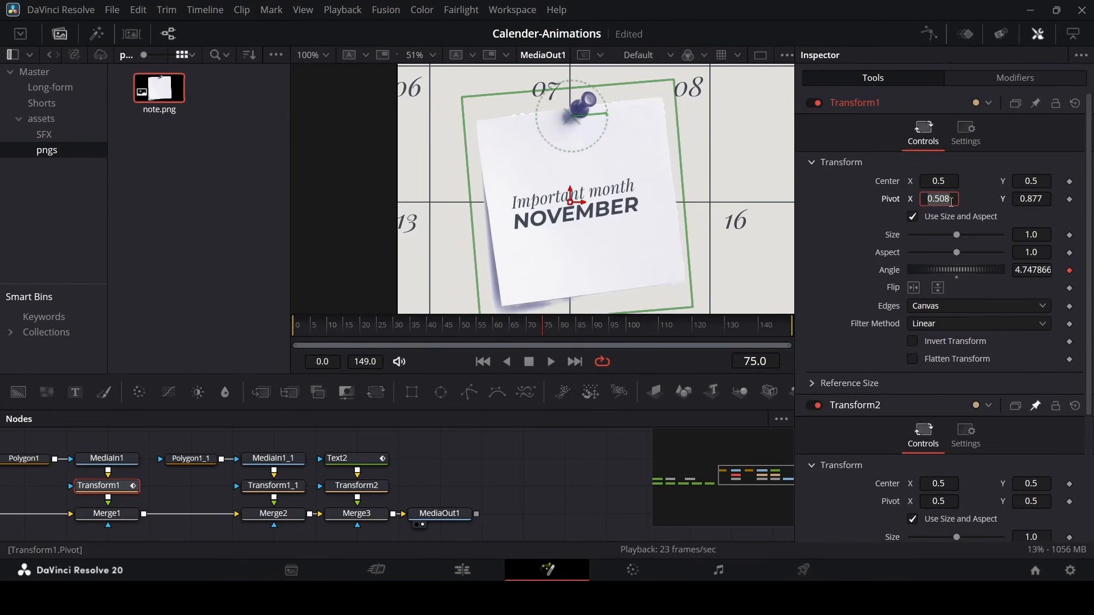
{"action": "left_click", "coordinate": [357, 485]}
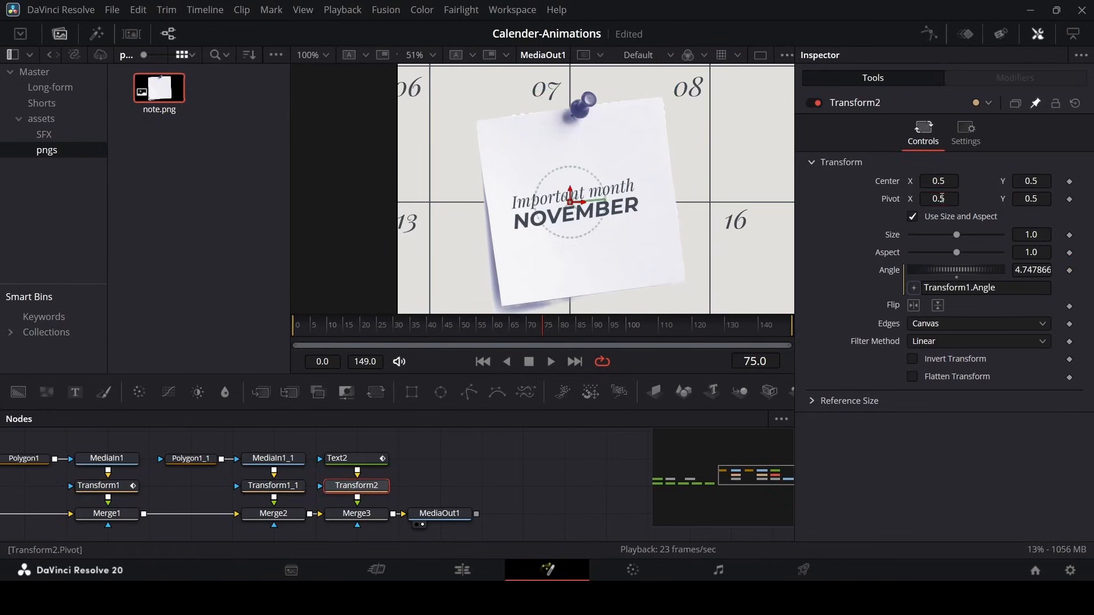
{"action": "type", "text": "08"}
{"action": "key", "text": "Return"}
- Copy Transform1's Pivot Y value of 0.877 into Transform2's Pivot Y
{"action": "left_click", "coordinate": [107, 486]}
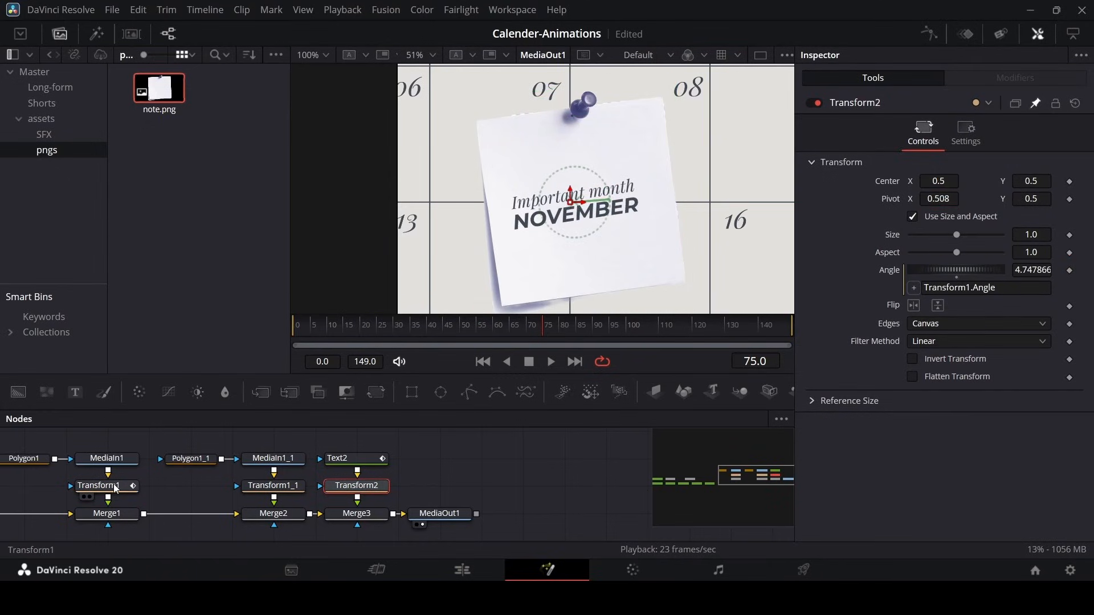
{"action": "left_click", "coordinate": [1043, 203]}
{"action": "key", "text": "ctrl+c"}
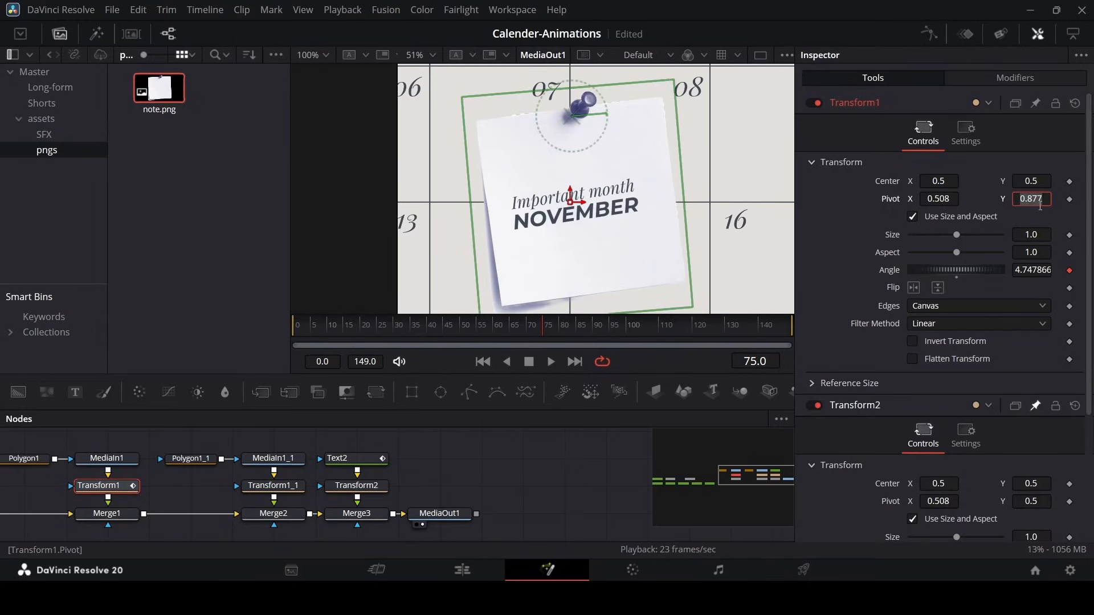
{"action": "left_click", "coordinate": [358, 485]}
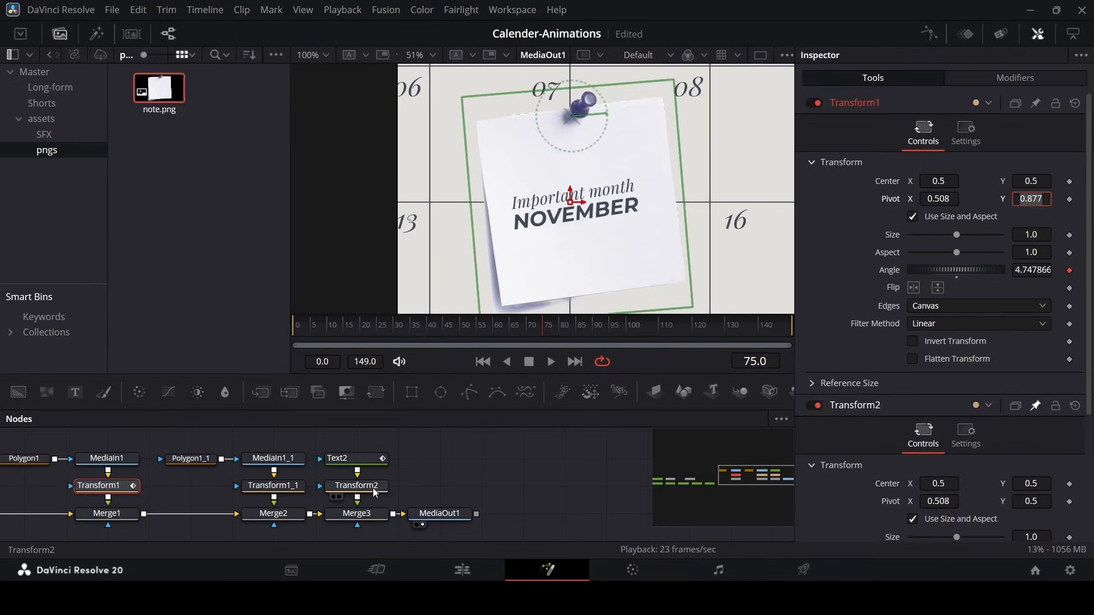
{"action": "left_click", "coordinate": [1040, 199]}
{"action": "key", "text": "ctrl+v"}
{"action": "key", "text": "Return"}
- Play back the animation from an early frame to check that the text swings together with the note around the pin
{"action": "left_click", "coordinate": [344, 326]}
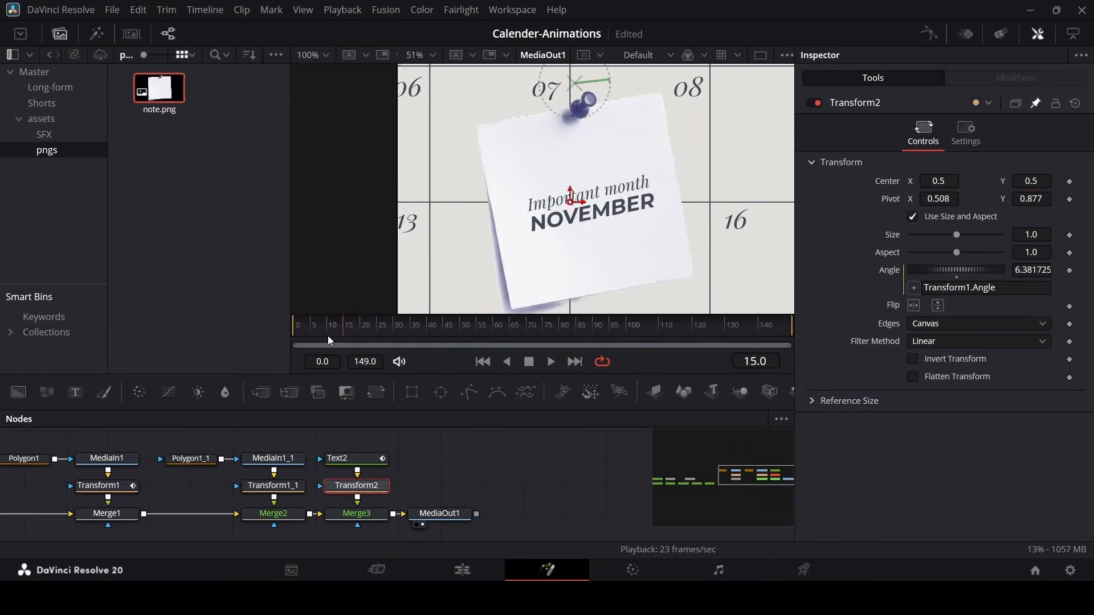
{"action": "left_click", "coordinate": [538, 459]}
{"action": "key", "text": "space"}
{"action": "scroll", "coordinate": [568, 215], "scroll_direction": "up", "scroll_amount": 5}
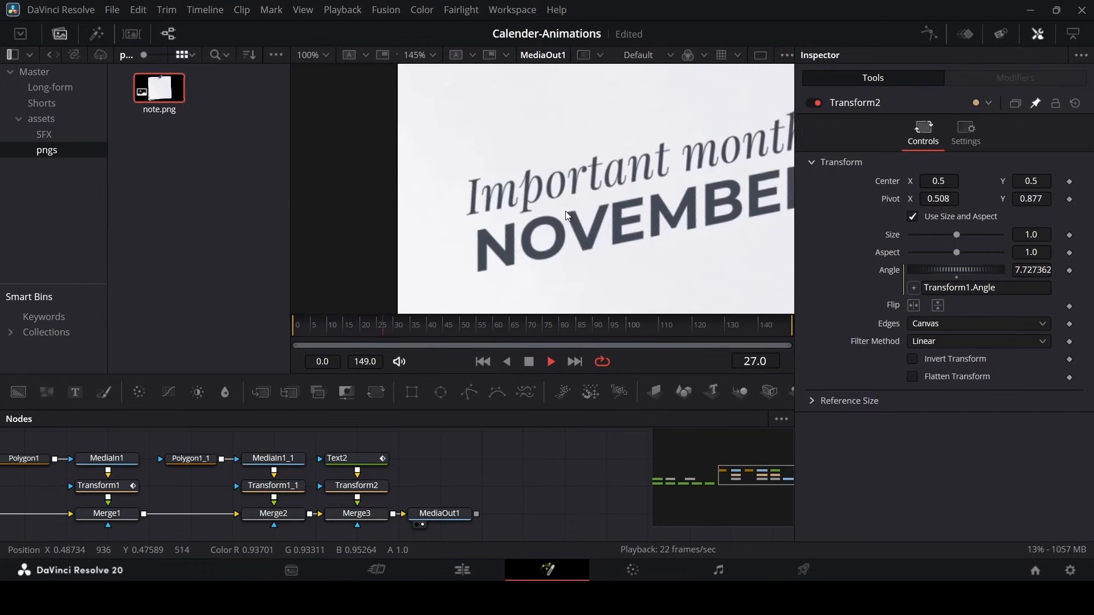
{"action": "scroll", "coordinate": [589, 228], "scroll_direction": "down", "scroll_amount": 5}
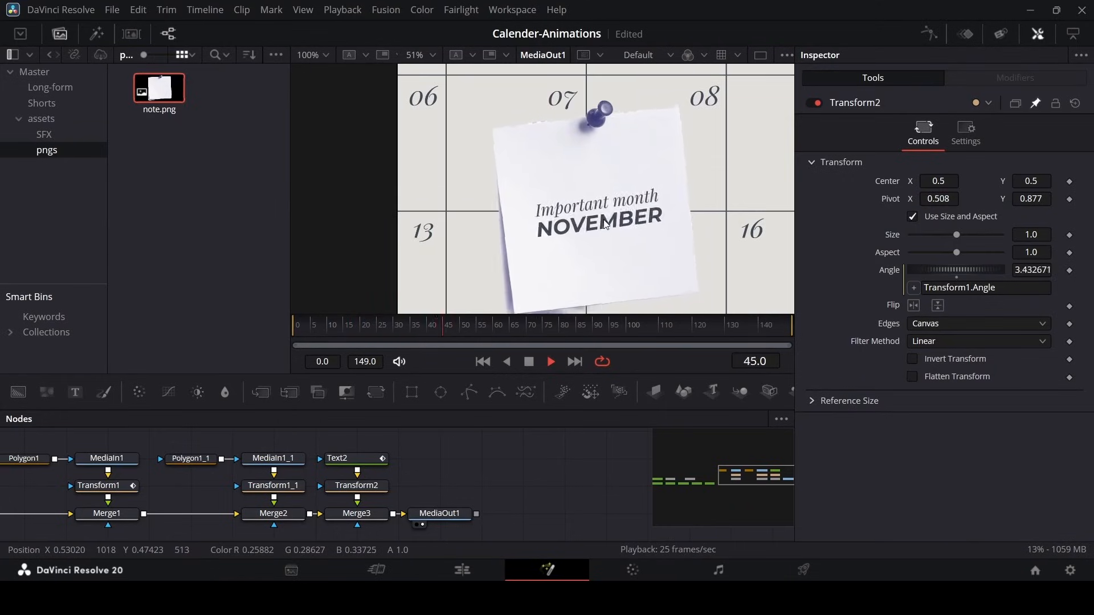
{"action": "scroll", "coordinate": [607, 225], "scroll_direction": "down", "scroll_amount": 2}
{"action": "scroll", "coordinate": [607, 225], "scroll_direction": "up", "scroll_amount": 2}
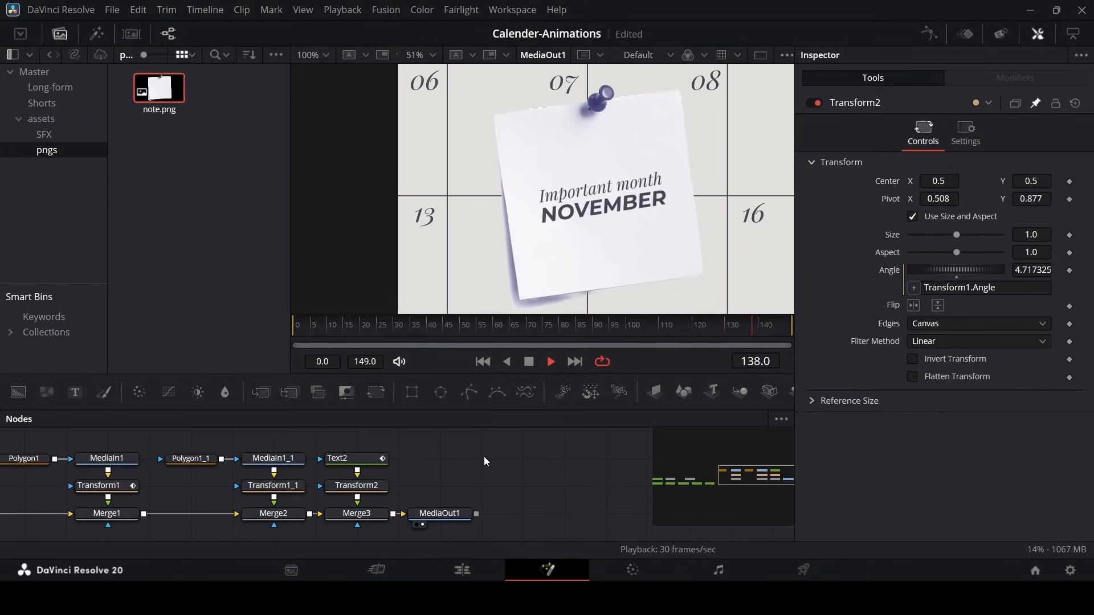
- Make room before MediaOut1 and insert a Vignette node after Merge3
{"action": "left_click_drag", "start_coordinate": [449, 509], "coordinate": [616, 509]}
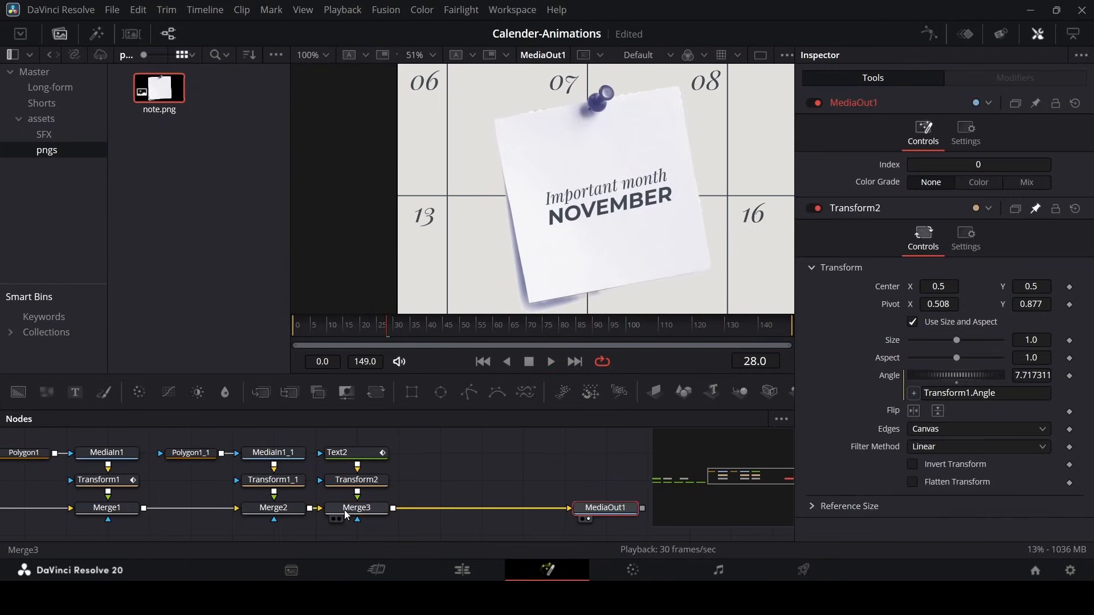
{"action": "left_click", "coordinate": [347, 513]}
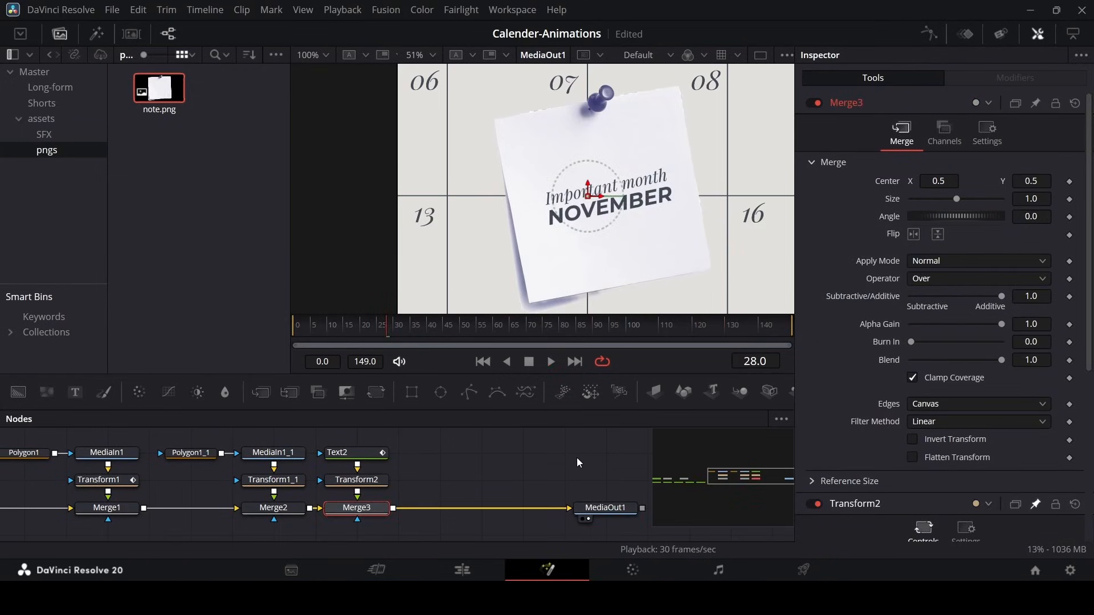
{"action": "key", "text": "shift+space"}
{"action": "type", "text": "grid"}
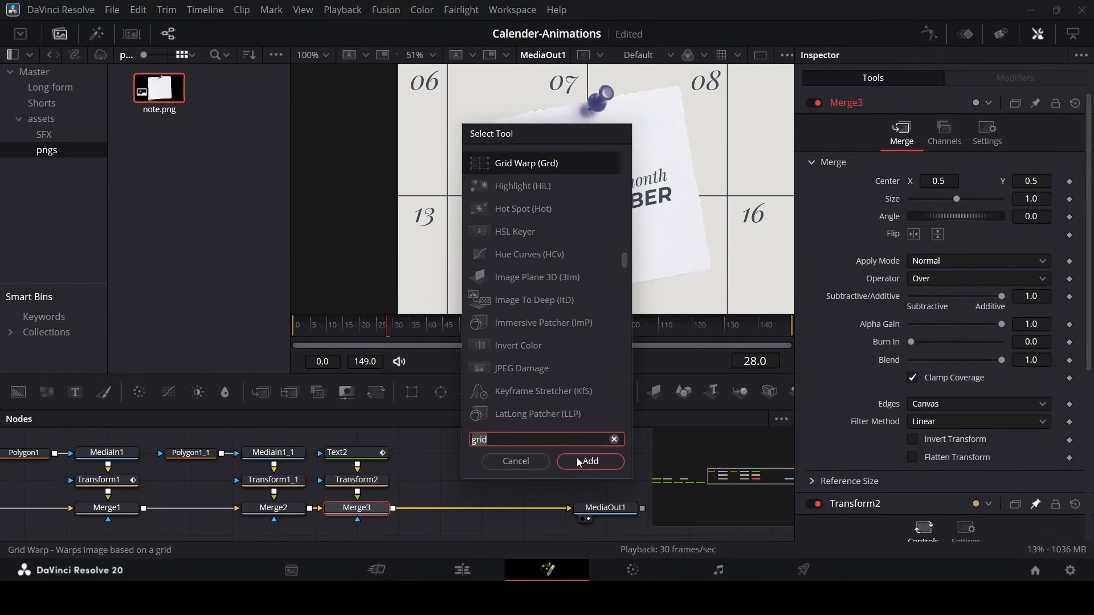
{"action": "type", "text": "vig"}
{"action": "key", "text": "Return"}
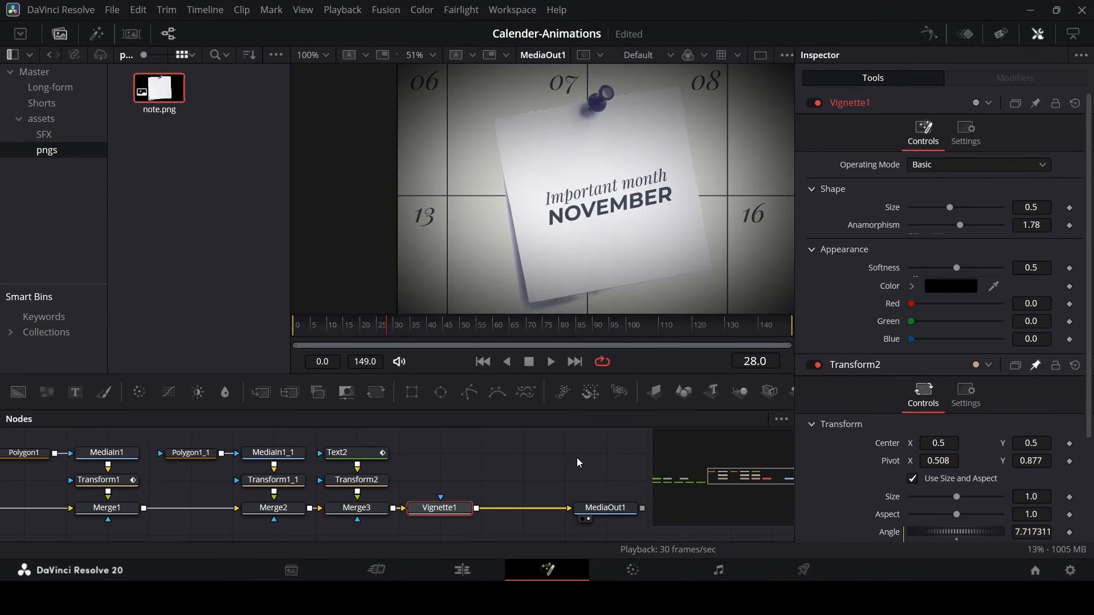
- Enlarge the vignette to a Size of about 0.77 while viewing the whole frame
{"action": "scroll", "coordinate": [613, 220], "scroll_direction": "down", "scroll_amount": 2}
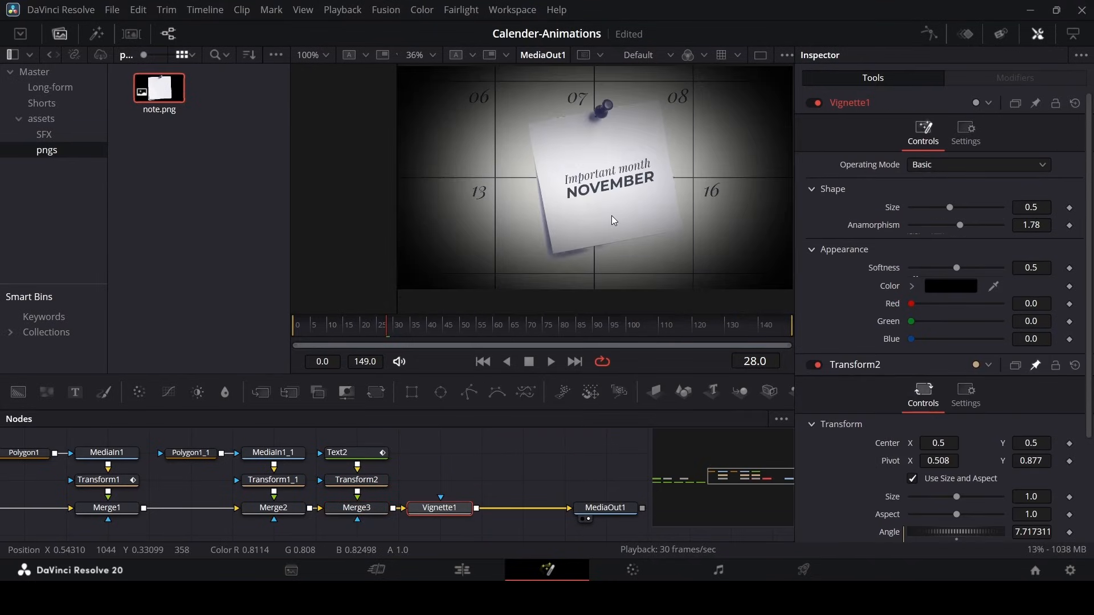
{"action": "left_click_drag", "start_coordinate": [950, 208], "coordinate": [981, 215]}
{"action": "left_click", "coordinate": [517, 475]}
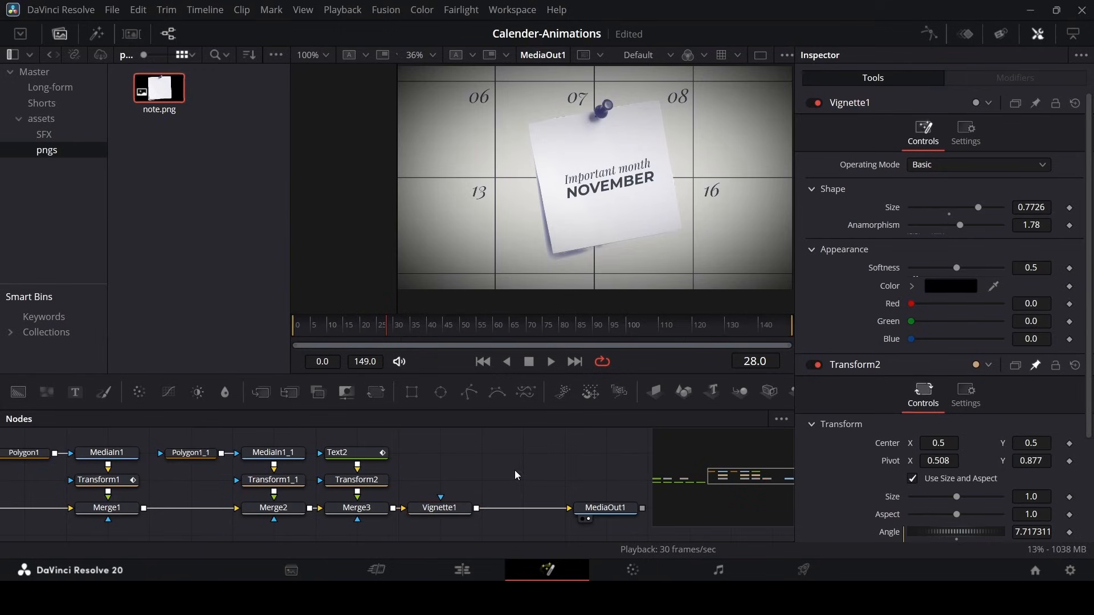
- Return to the Edit page and play the Fusion Composition clip through on the timeline
{"action": "left_click", "coordinate": [481, 572]}
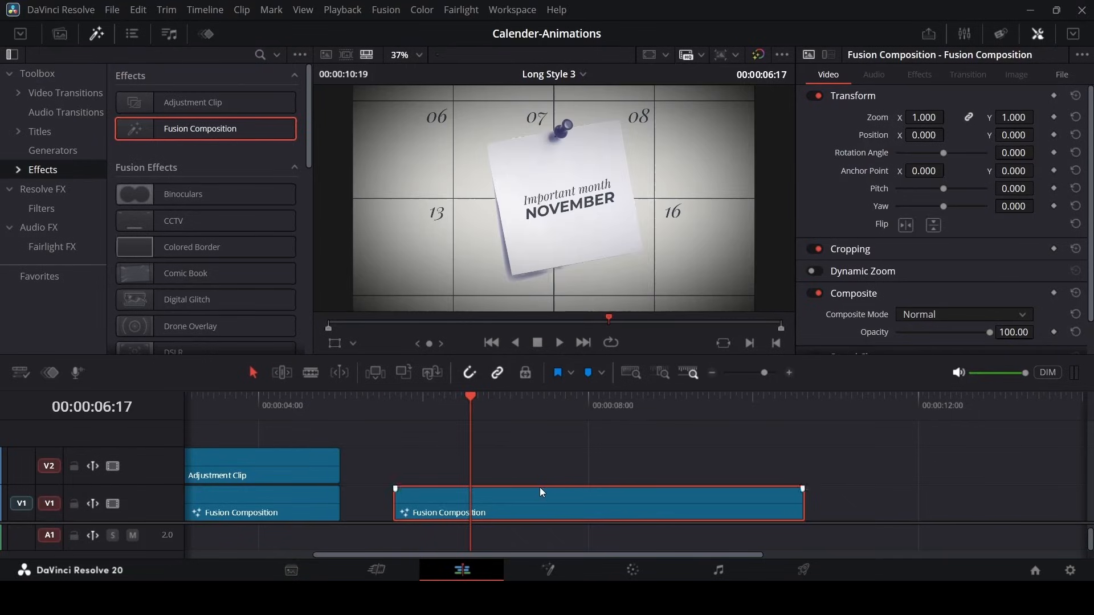
{"action": "left_click", "coordinate": [391, 413]}
{"action": "key", "text": "space"}
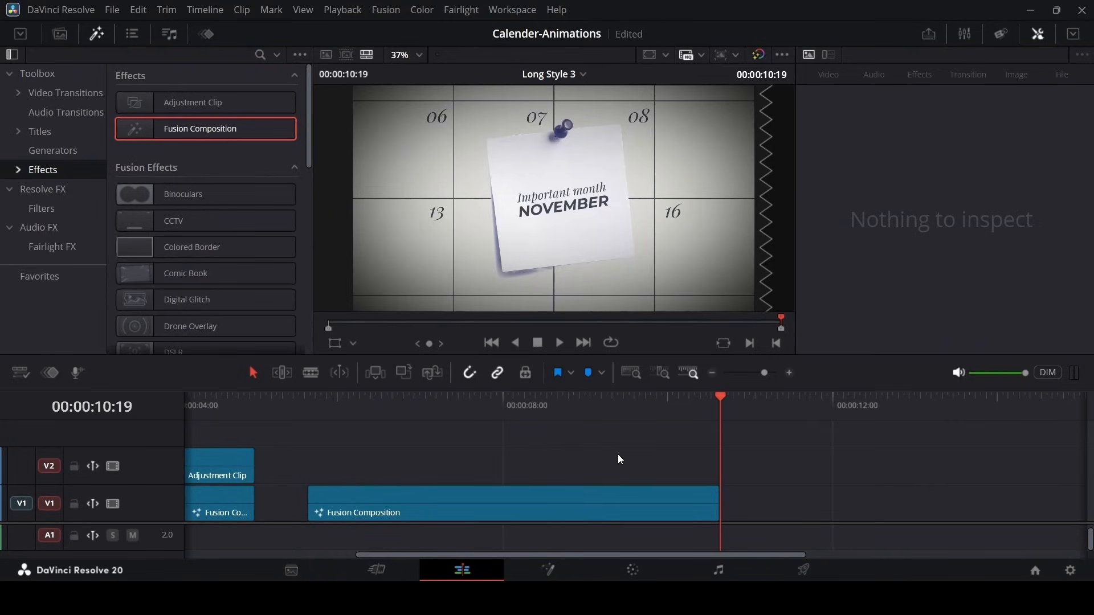
- Place an Adjustment Clip on V2 above the Fusion Composition starting at 00:00:06:16 and trim its end to the composition's end
{"action": "left_click_drag", "start_coordinate": [343, 410], "coordinate": [381, 425]}
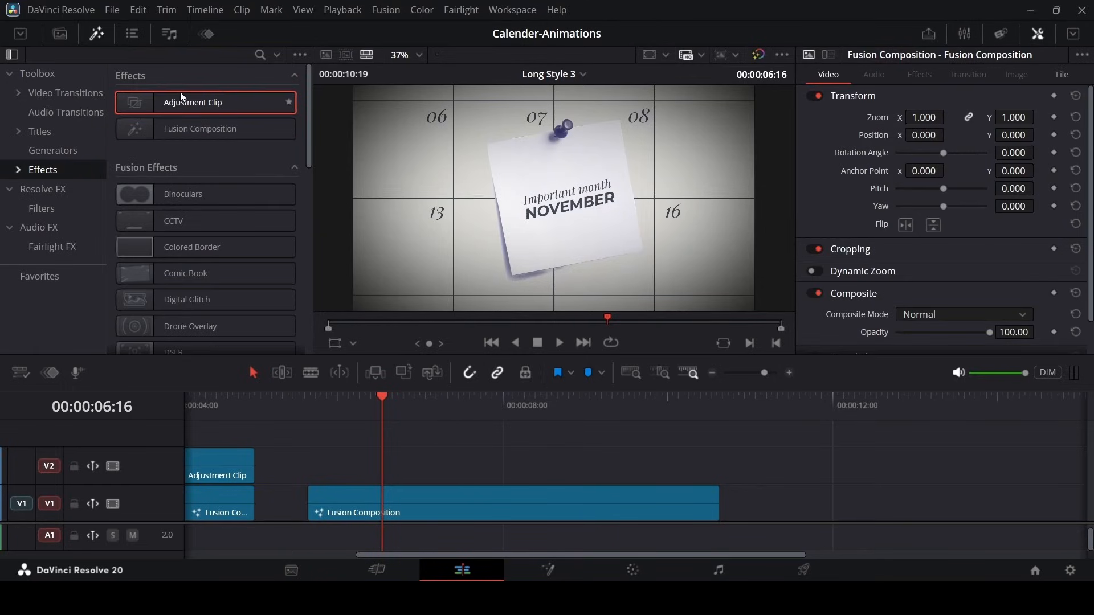
{"action": "left_click_drag", "start_coordinate": [180, 94], "coordinate": [423, 467]}
{"action": "key", "text": "Up"}
{"action": "key", "text": "space"}
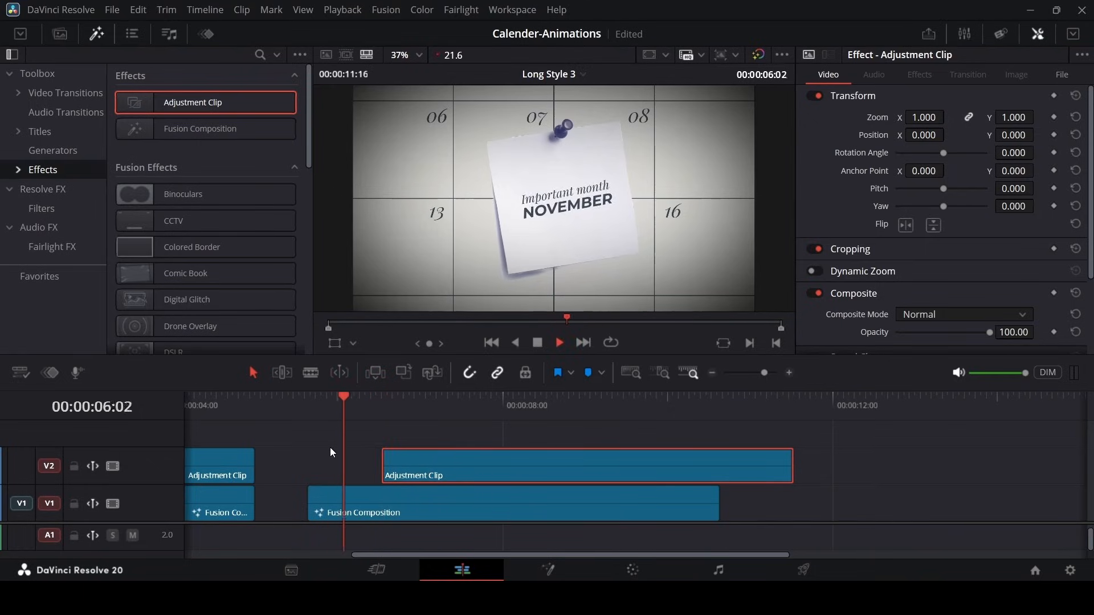
{"action": "left_click_drag", "start_coordinate": [792, 468], "coordinate": [718, 468]}
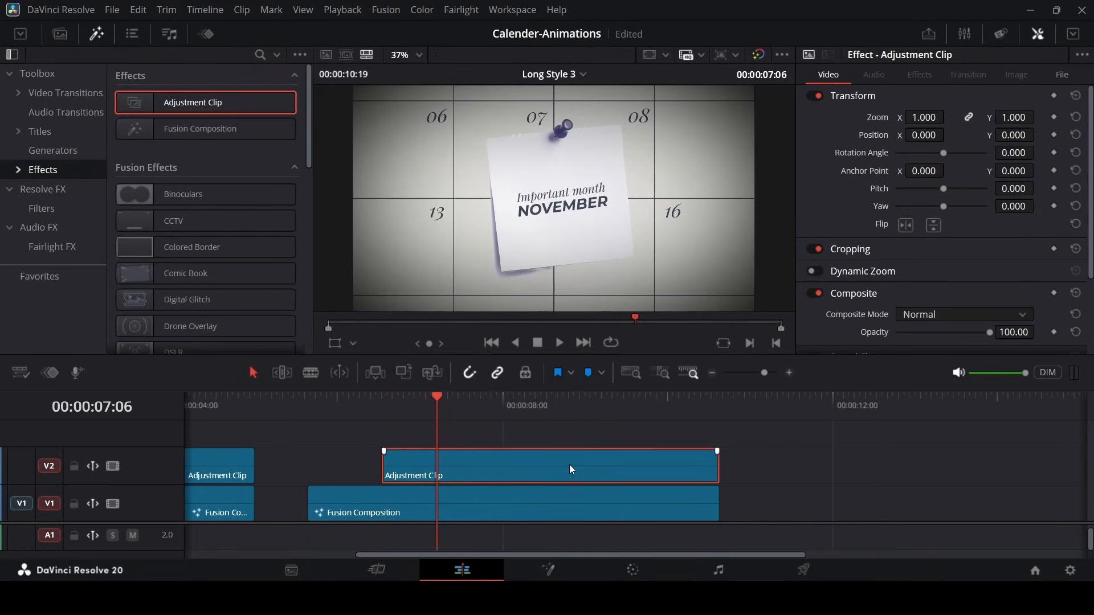
- Split the Adjustment Clip above the Fusion Composition at 00:00:06:29
{"action": "key", "text": "Up"}
{"action": "scroll", "coordinate": [513, 441], "scroll_direction": "up", "scroll_amount": 3}
{"action": "scroll", "coordinate": [574, 449], "scroll_direction": "right", "scroll_amount": 4}
{"action": "scroll", "coordinate": [556, 448], "scroll_direction": "left", "scroll_amount": 2}
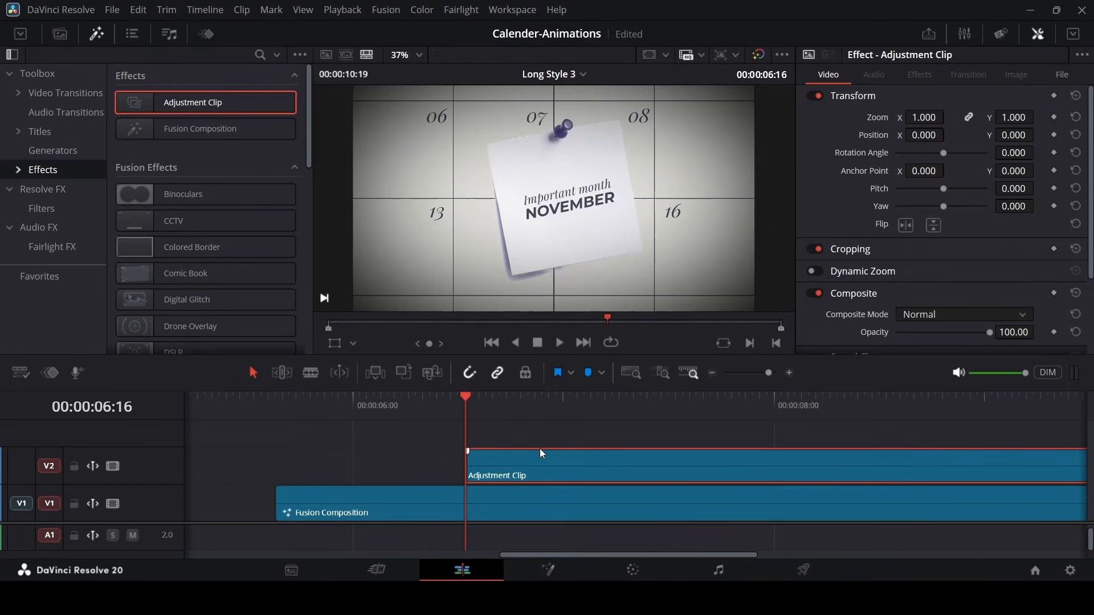
{"action": "key", "text": "Right"}
{"action": "key", "text": "Right"}
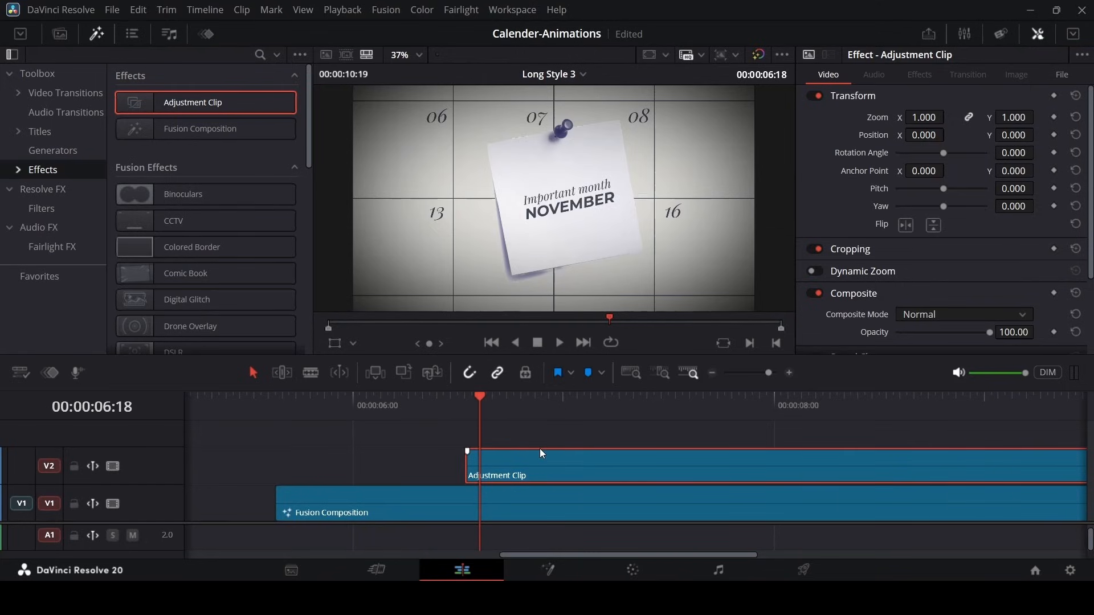
{"action": "key", "text": "Up"}
{"action": "key", "text": "Right"}
{"action": "key", "text": "Right"}
{"action": "key", "text": "Right"}
{"action": "key", "text": "Right"}
{"action": "key", "text": "Right"}
{"action": "key", "text": "Right"}
{"action": "key", "text": "Right"}
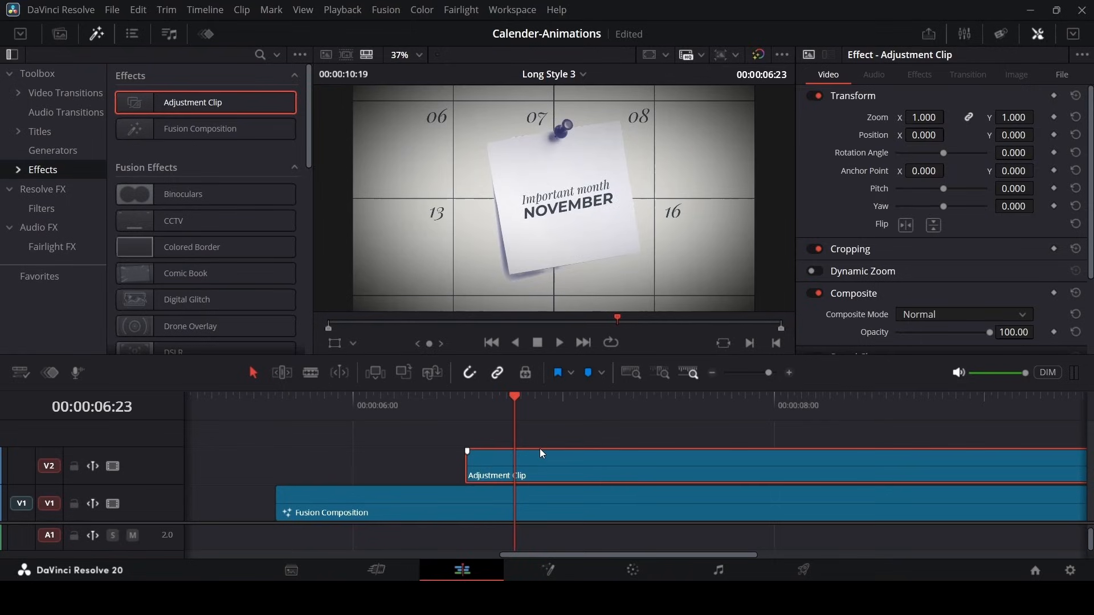
{"action": "key", "text": "Right"}
{"action": "key", "text": "Right"}
{"action": "key", "text": "Right"}
{"action": "key", "text": "Right"}
{"action": "key", "text": "Right"}
{"action": "key", "text": "Right"}
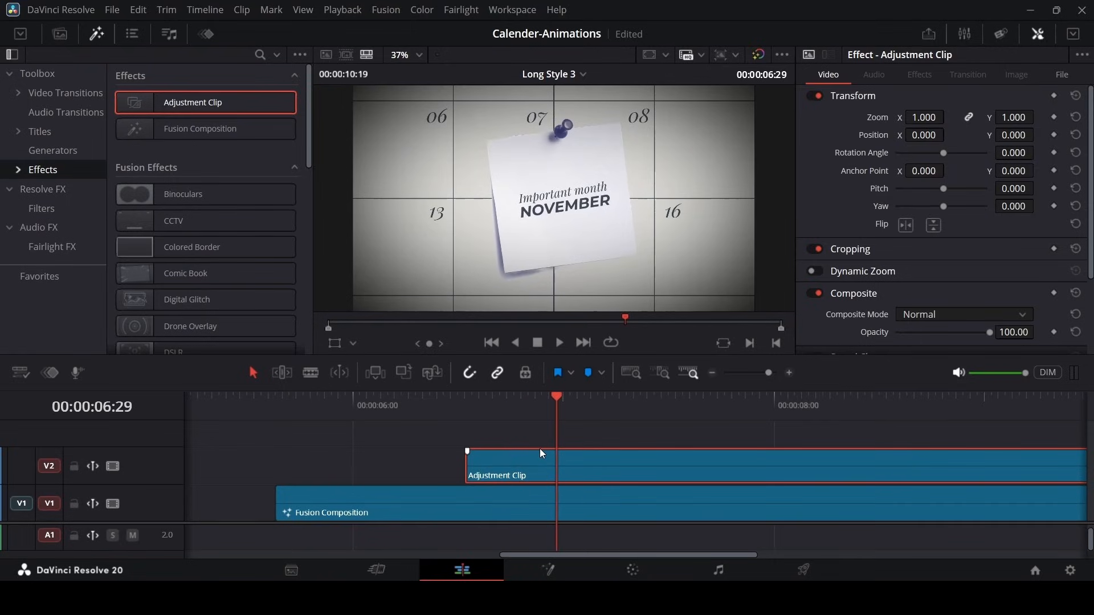
{"action": "key", "text": "ctrl+b"}
- Apply the Resolve FX Gaussian Blur to the short first segment of the split Adjustment Clip
{"action": "key", "text": "Left"}
{"action": "key", "text": "Left"}
{"action": "key", "text": "Left"}
{"action": "key", "text": "Left"}
{"action": "key", "text": "Left"}
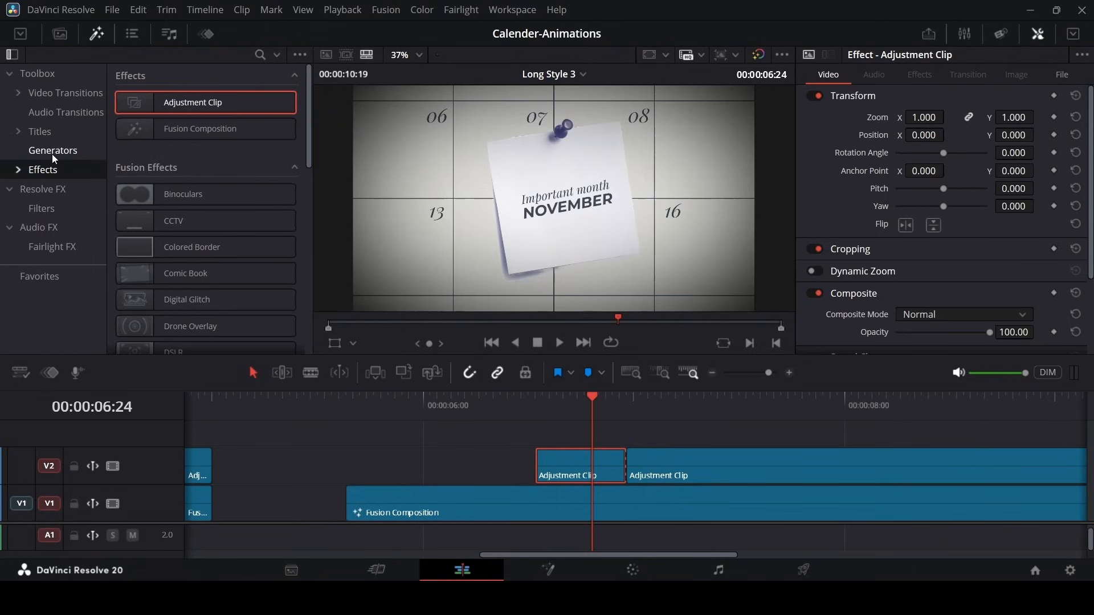
{"action": "left_click", "coordinate": [43, 189]}
{"action": "left_click_drag", "start_coordinate": [178, 154], "coordinate": [597, 466]}
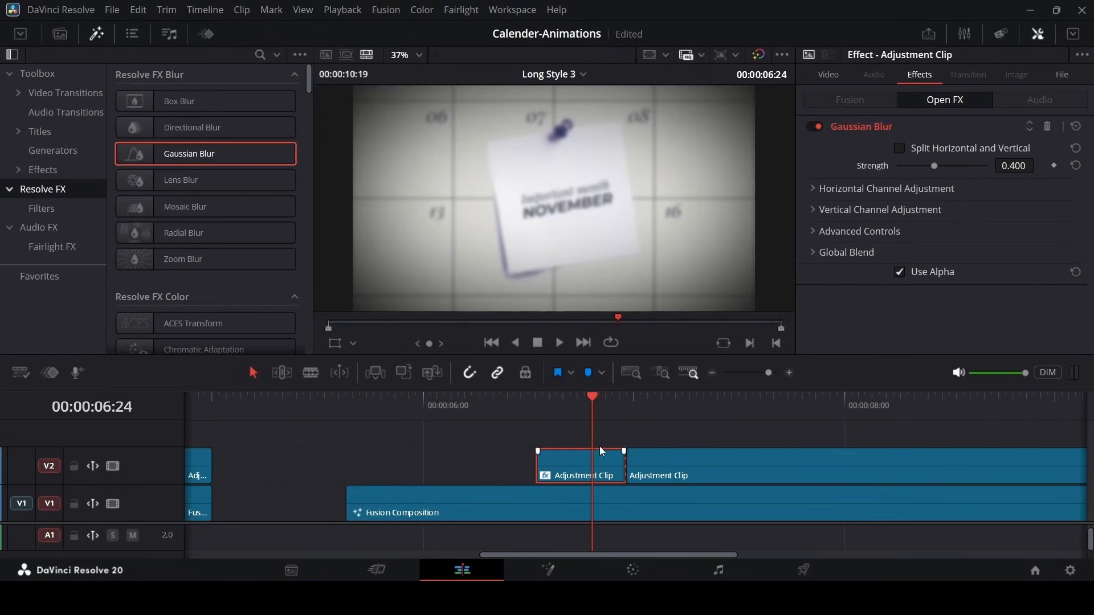
- Split the blurred Adjustment Clip segment at 00:00:06:24
{"action": "left_click", "coordinate": [624, 422]}
{"action": "key", "text": "Left"}
{"action": "key", "text": "Left"}
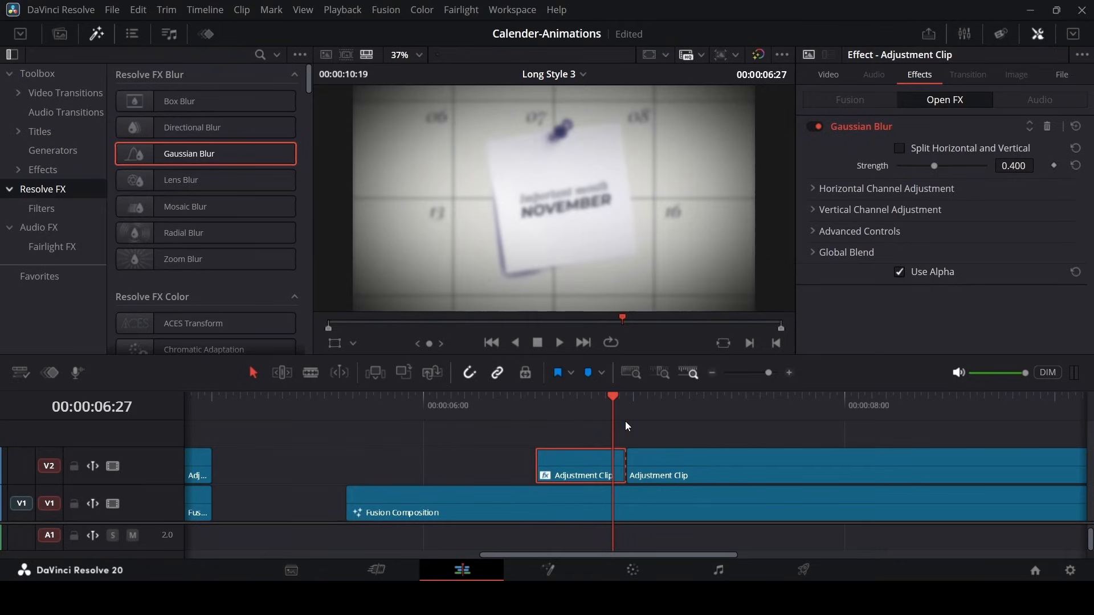
{"action": "key", "text": "Left"}
{"action": "key", "text": "Left"}
{"action": "left_click", "coordinate": [625, 421]}
{"action": "key", "text": "Left"}
{"action": "key", "text": "Left"}
{"action": "key", "text": "Left"}
{"action": "key", "text": "Left"}
{"action": "key", "text": "Left"}
{"action": "key", "text": "ctrl+b"}
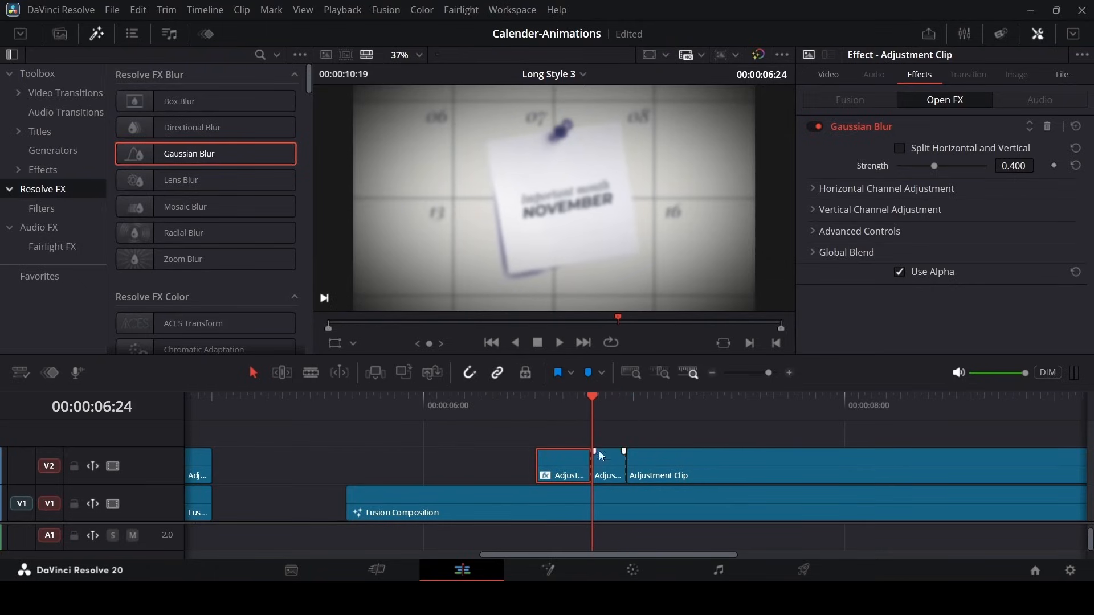
- Trim the first blurred segment's end to about 00:00:06:21 and split off its last frame at 00:00:06:20
{"action": "key", "text": "Left"}
{"action": "key", "text": "Left"}
{"action": "key", "text": "Left"}
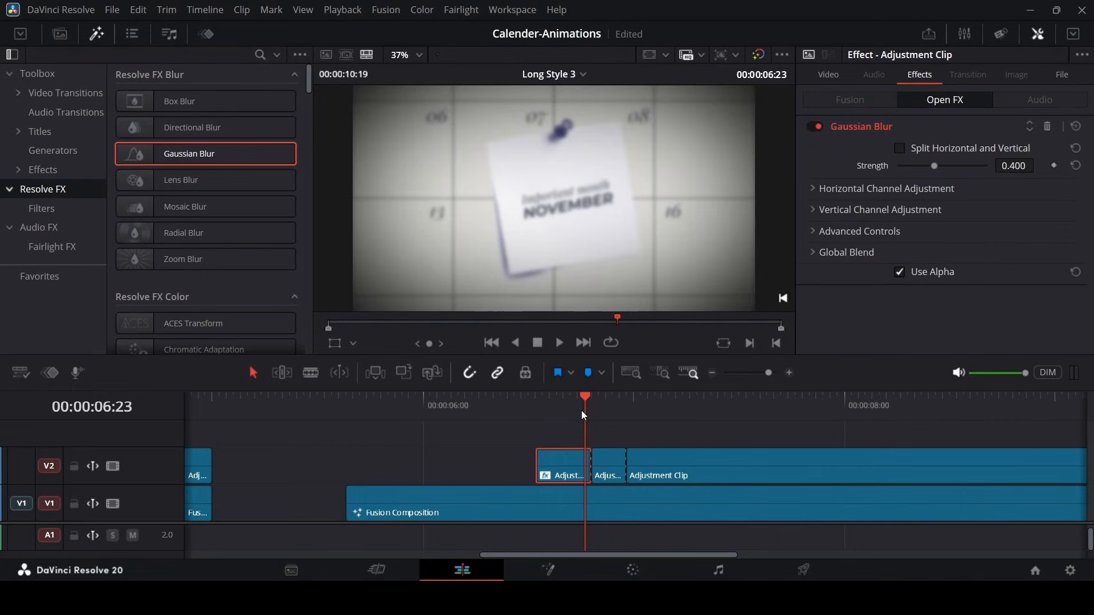
{"action": "left_click_drag", "start_coordinate": [582, 451], "coordinate": [570, 463]}
{"action": "key", "text": "Left"}
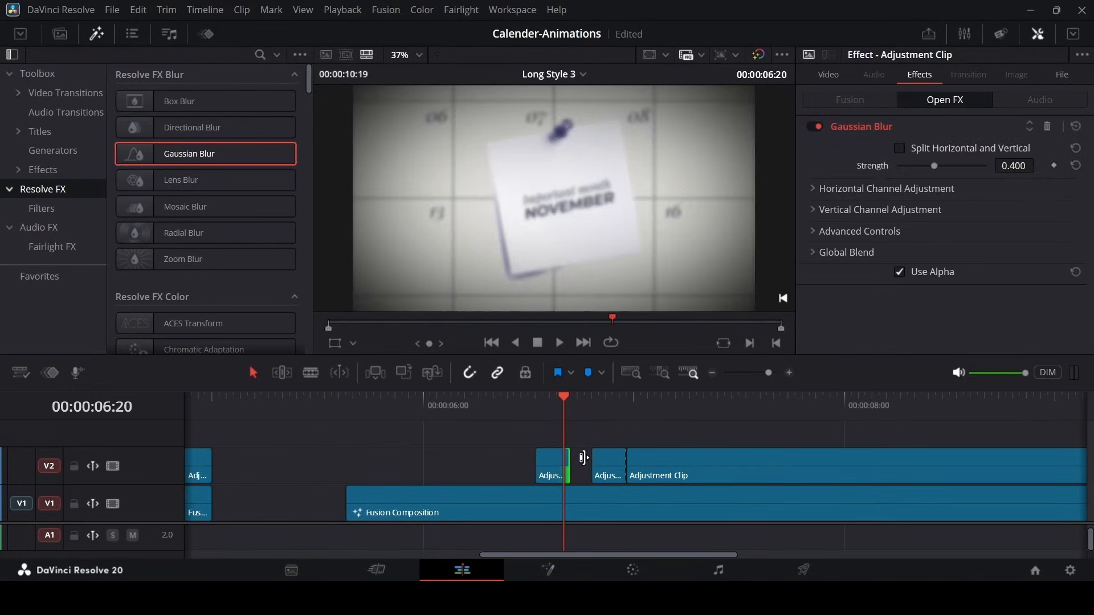
{"action": "left_click", "coordinate": [555, 469]}
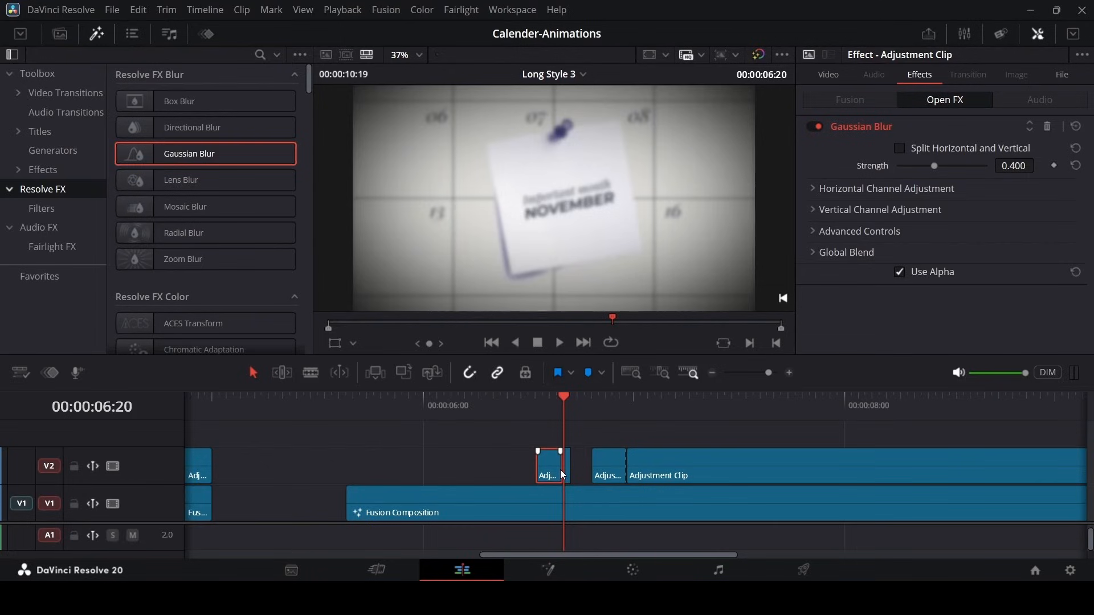
- Trim the end of the first blurred piece to 00:00:06:18, leaving a gap before the one-frame piece
{"action": "key", "text": "Left"}
{"action": "key", "text": "Left"}
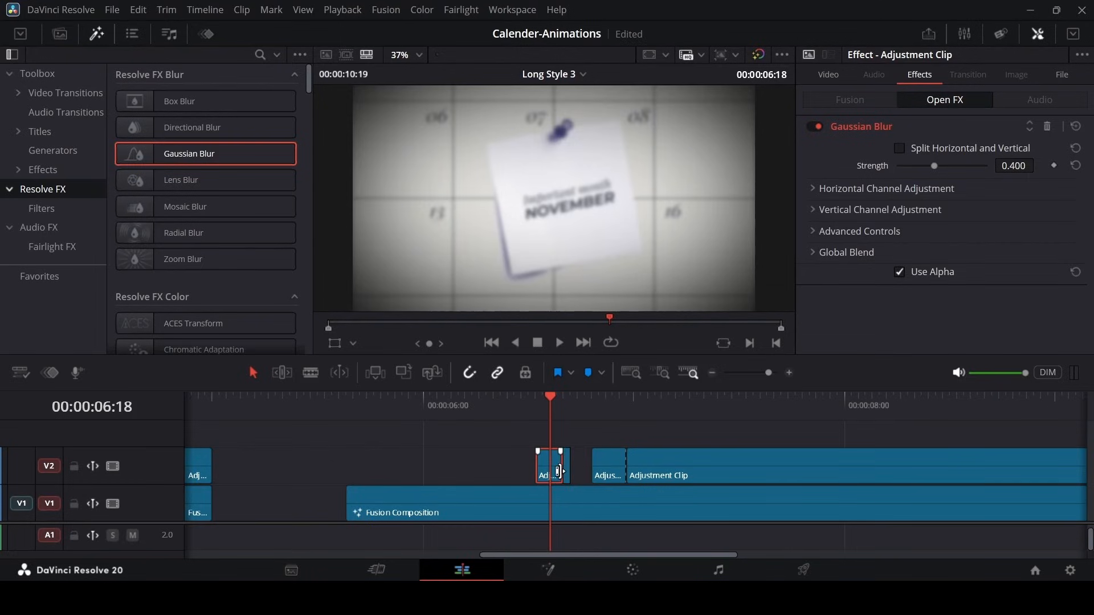
{"action": "left_click_drag", "start_coordinate": [560, 471], "coordinate": [548, 476]}
{"action": "key", "text": "Left"}
{"action": "key", "text": "Left"}
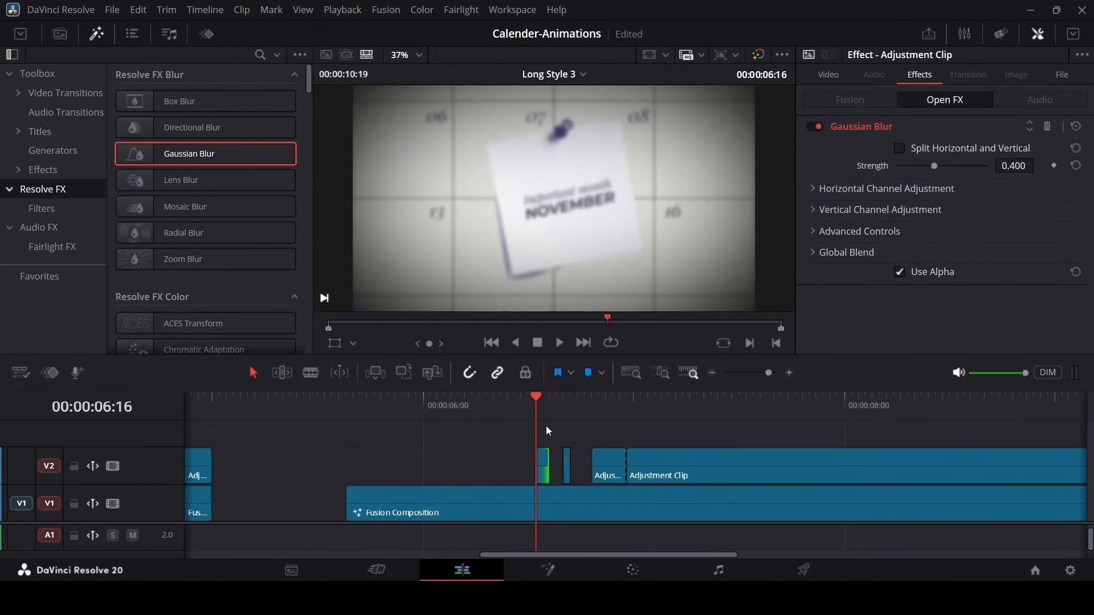
- Play the section with the short blurred pieces to check the flicker
{"action": "left_click", "coordinate": [469, 420]}
{"action": "key", "text": "space"}
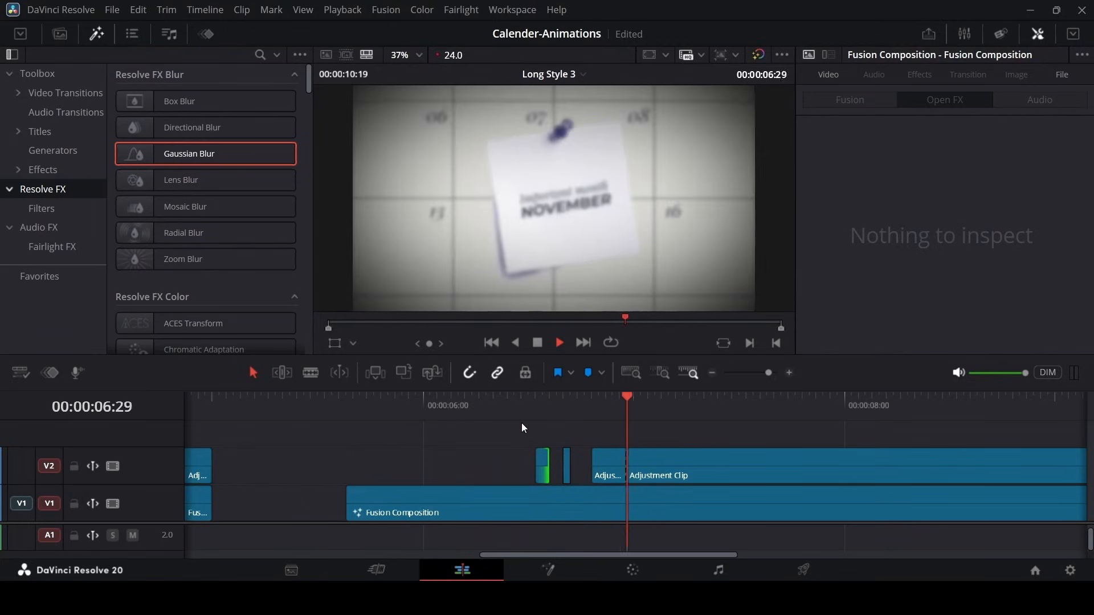
{"action": "key", "text": "space"}
- Set the Zoom of the narrow blurred piece between the two gaps to 1.2
{"action": "key", "text": "shift+Left"}
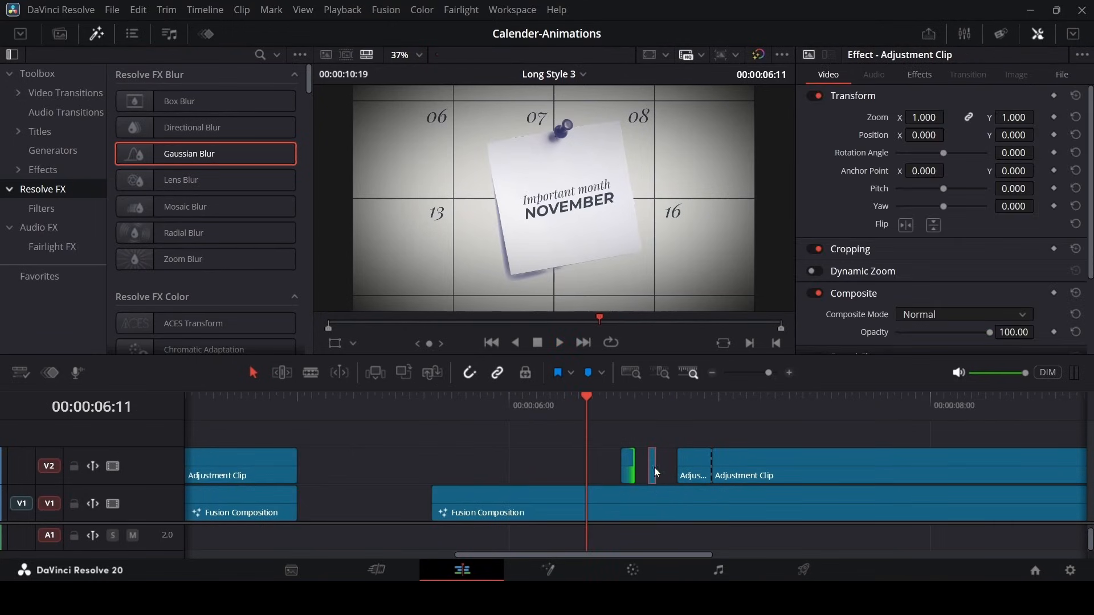
{"action": "left_click", "coordinate": [654, 413]}
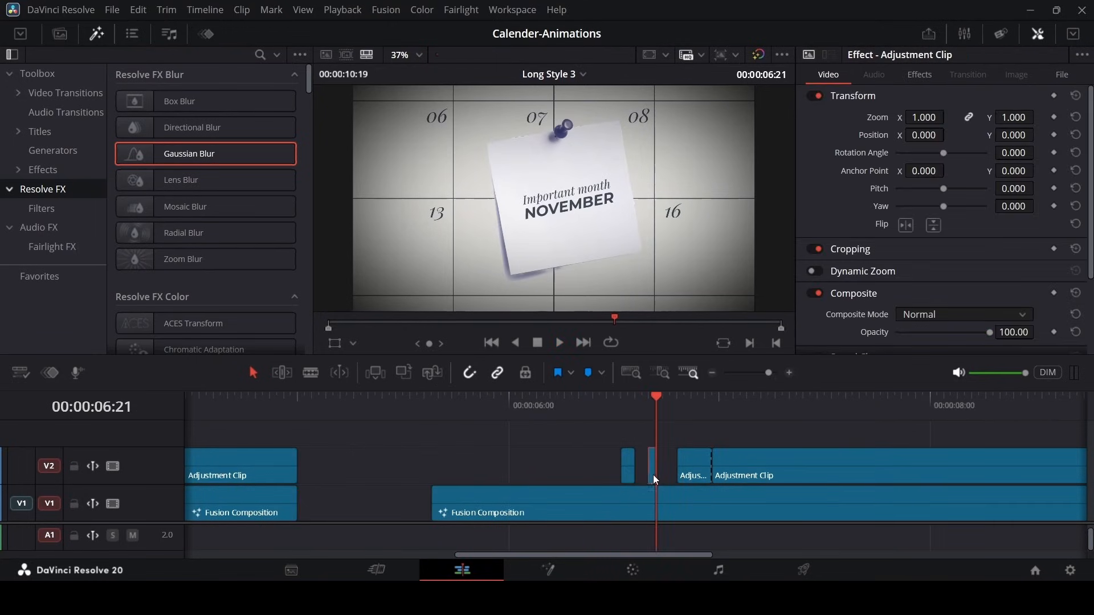
{"action": "left_click", "coordinate": [932, 117]}
{"action": "type", "text": "1.2"}
{"action": "key", "text": "Return"}
- Replay the flicker section from just before the first blurred piece
{"action": "left_click", "coordinate": [591, 415]}
{"action": "key", "text": "space"}
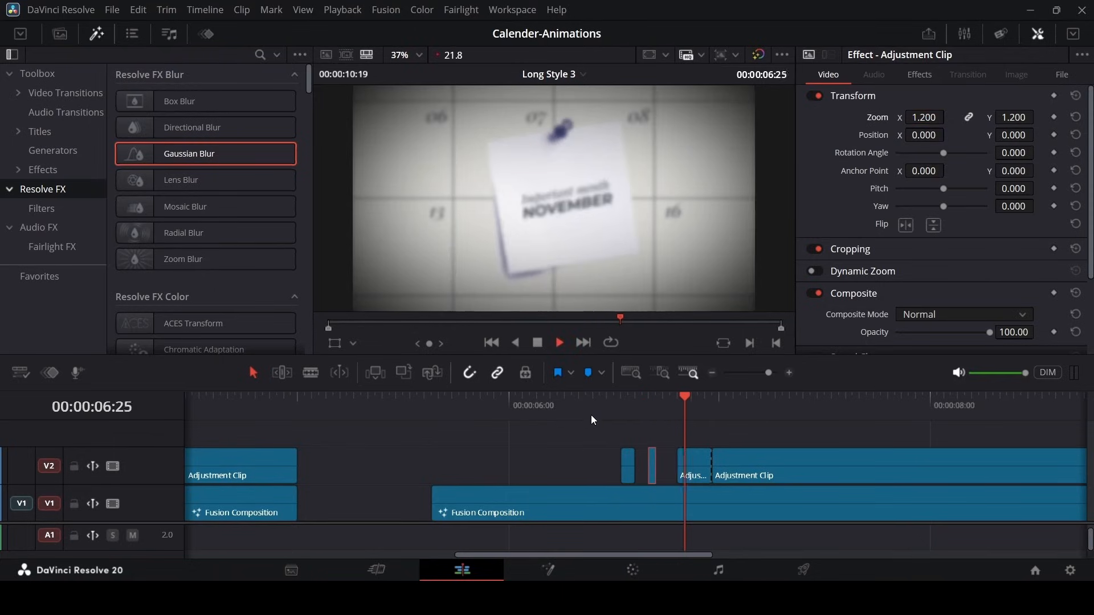
{"action": "left_click", "coordinate": [590, 415]}
{"action": "key", "text": "space"}
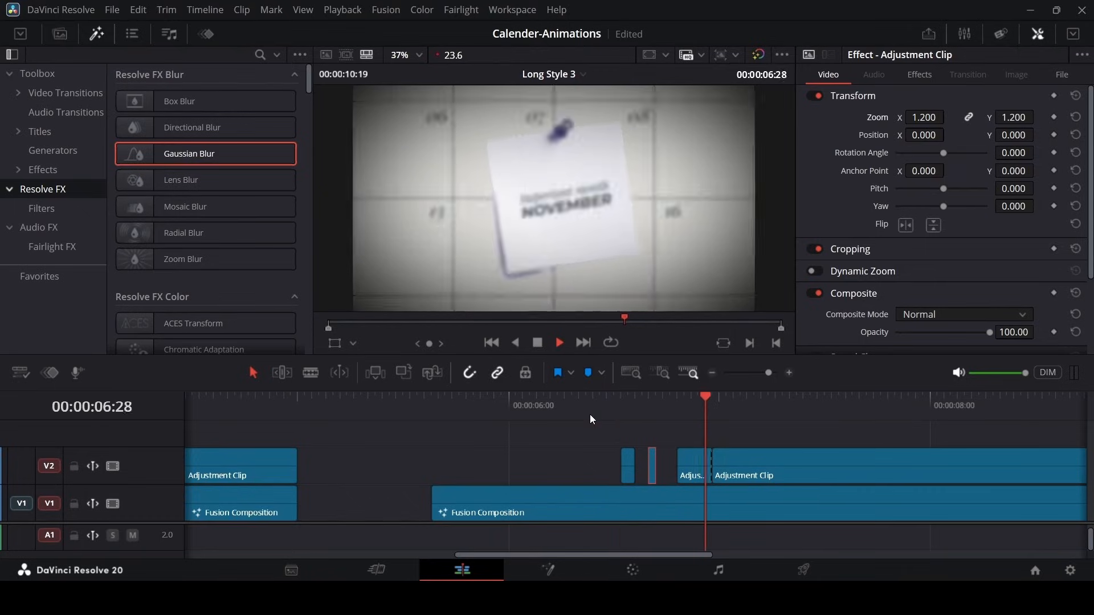
{"action": "key", "text": "space"}
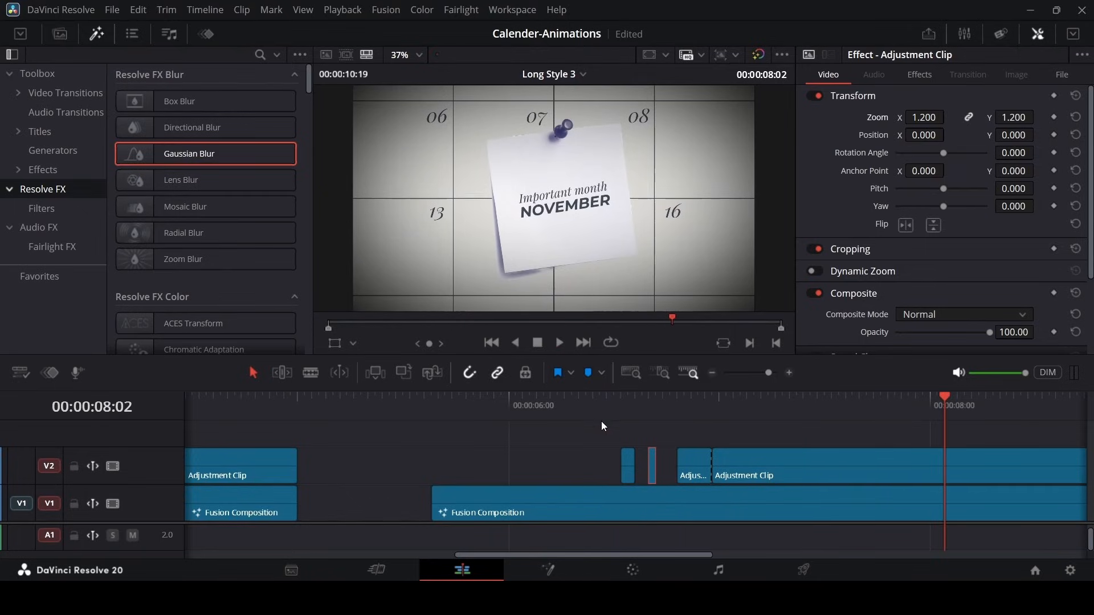
- Enable Dynamic Zoom on the long Adjustment Clip and swap its start and end frames
{"action": "scroll", "coordinate": [619, 444], "scroll_direction": "right", "scroll_amount": 3}
{"action": "left_click", "coordinate": [529, 474]}
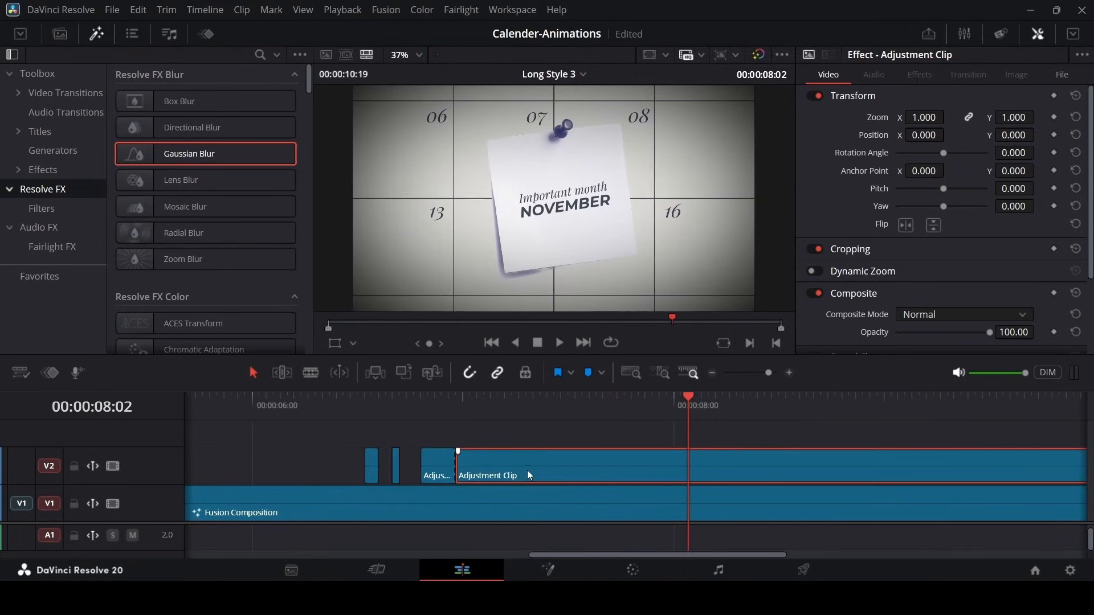
{"action": "left_click", "coordinate": [813, 272]}
{"action": "left_click", "coordinate": [855, 272]}
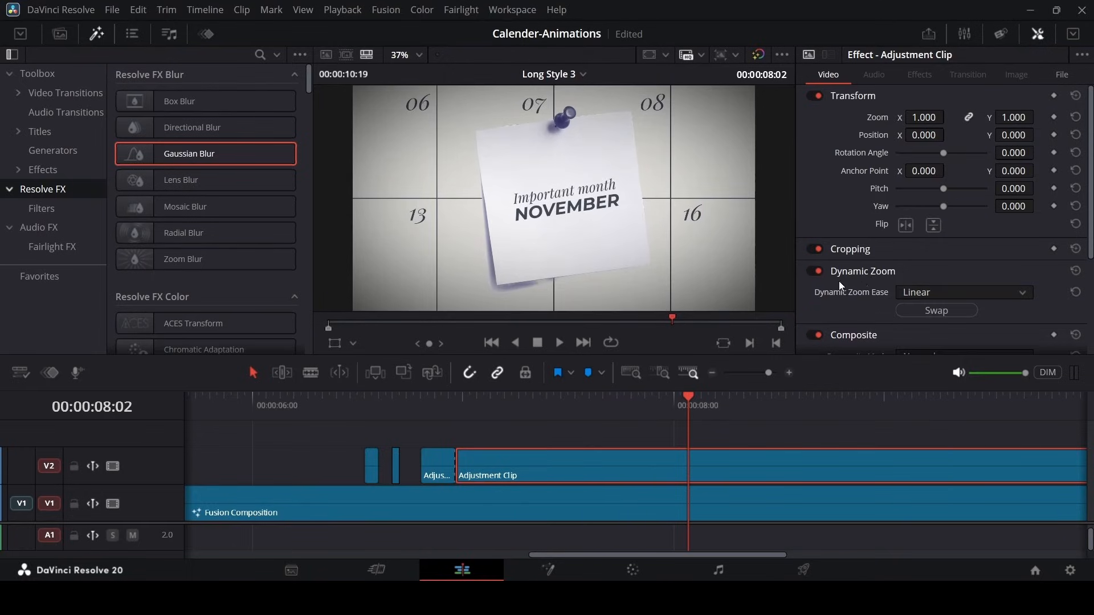
{"action": "left_click", "coordinate": [919, 309]}
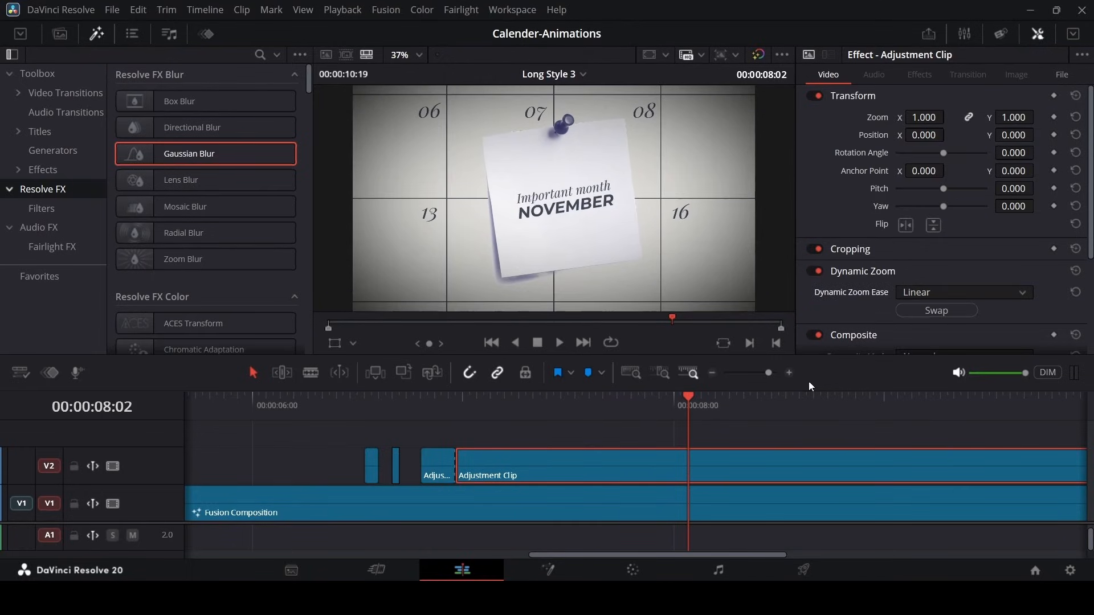
- Show the Dynamic Zoom overlay, enlarge the inner frame to just inside the picture edges, and save the project
{"action": "left_click", "coordinate": [354, 345]}
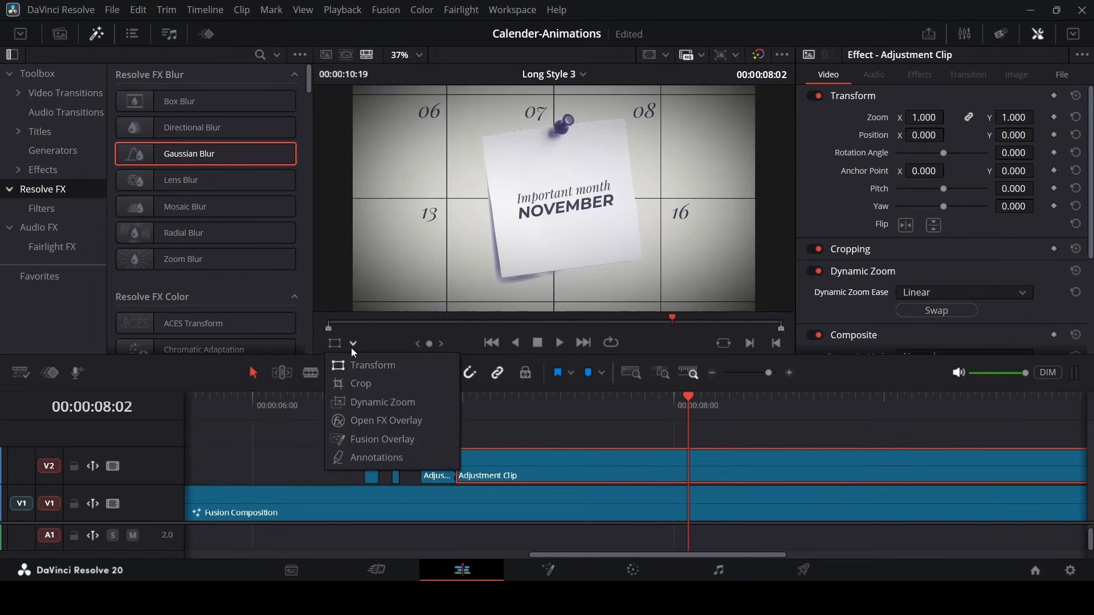
{"action": "left_click", "coordinate": [374, 400]}
{"action": "left_click_drag", "start_coordinate": [393, 289], "coordinate": [360, 304]}
{"action": "left_click", "coordinate": [314, 411]}
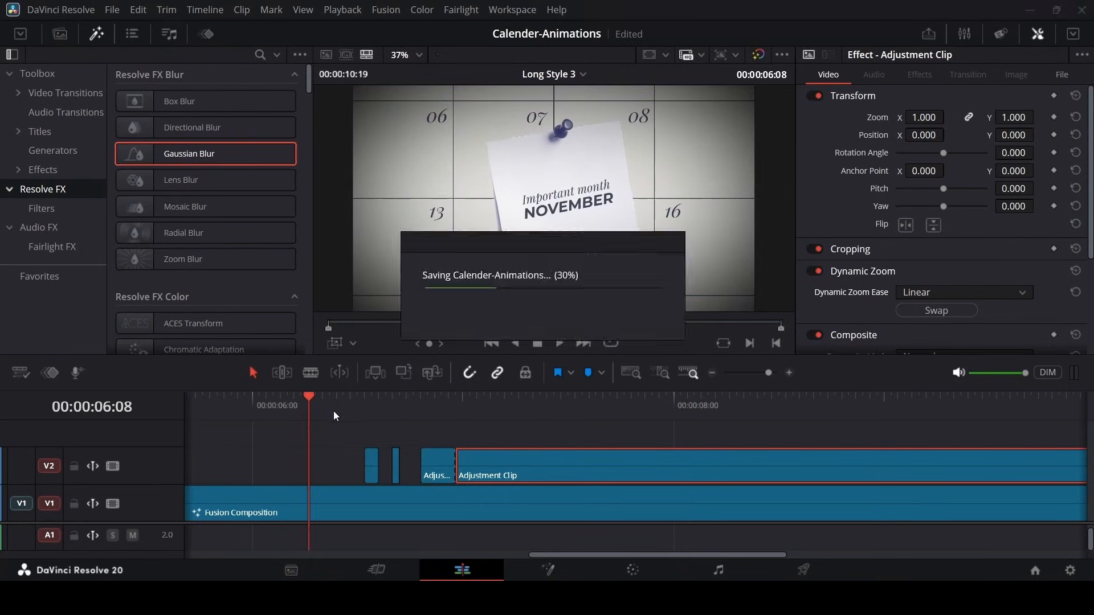
- Play the sequence from near the start of the Fusion Composition through the flicker and slow zoom
{"action": "key", "text": "ctrl+minus"}
{"action": "left_click", "coordinate": [543, 408]}
{"action": "scroll", "coordinate": [537, 413], "scroll_direction": "right", "scroll_amount": 5}
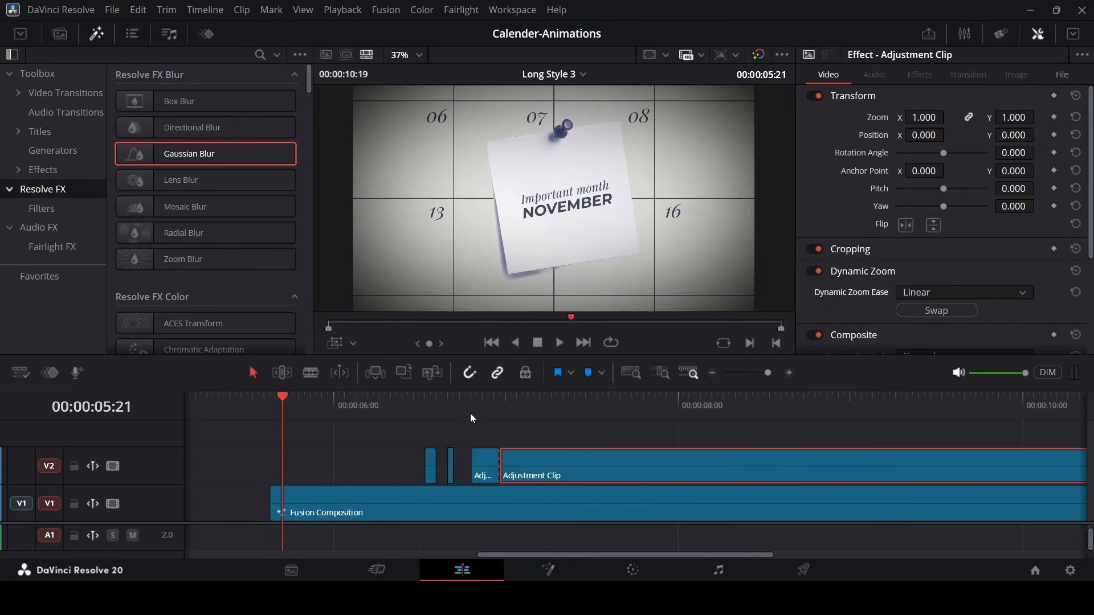
{"action": "key", "text": "space"}
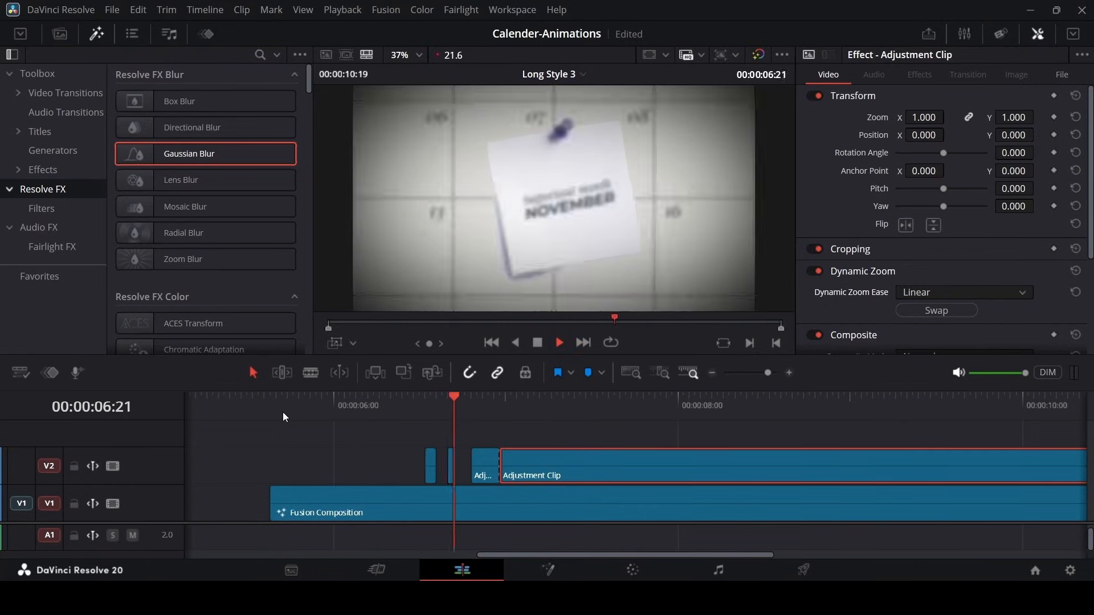
{"action": "scroll", "coordinate": [387, 449], "scroll_direction": "down", "scroll_amount": 3}
{"action": "key", "text": "space"}
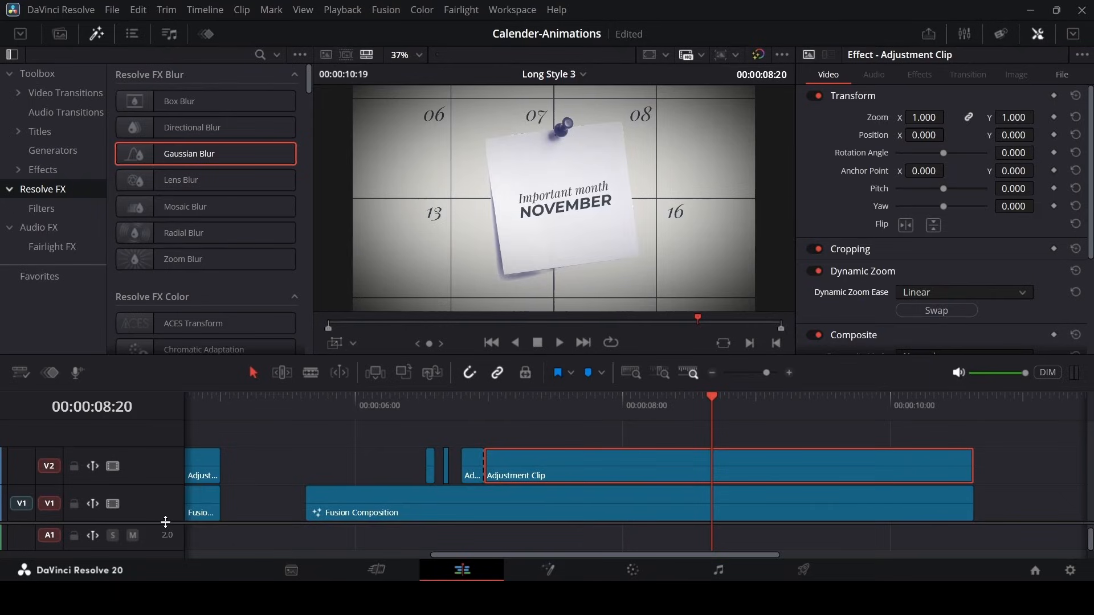
- Make more room for the audio track and place glitch.mp3 from the SFX bin on A1 under the first blurred piece
{"action": "left_click_drag", "start_coordinate": [166, 522], "coordinate": [166, 500]}
{"action": "left_click", "coordinate": [63, 33]}
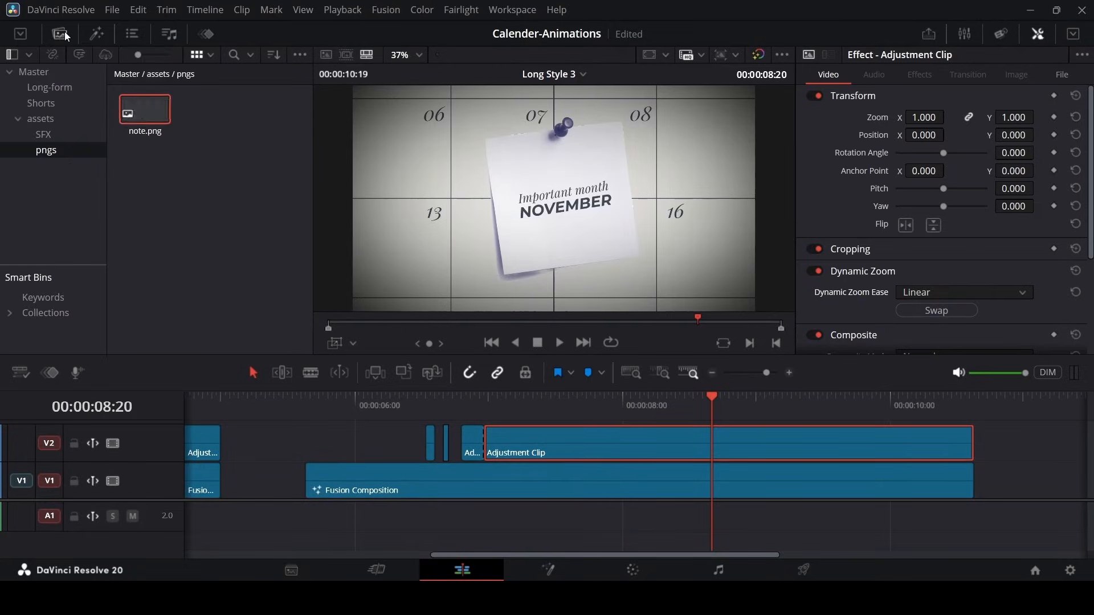
{"action": "left_click", "coordinate": [60, 133]}
{"action": "double_click", "coordinate": [198, 118]}
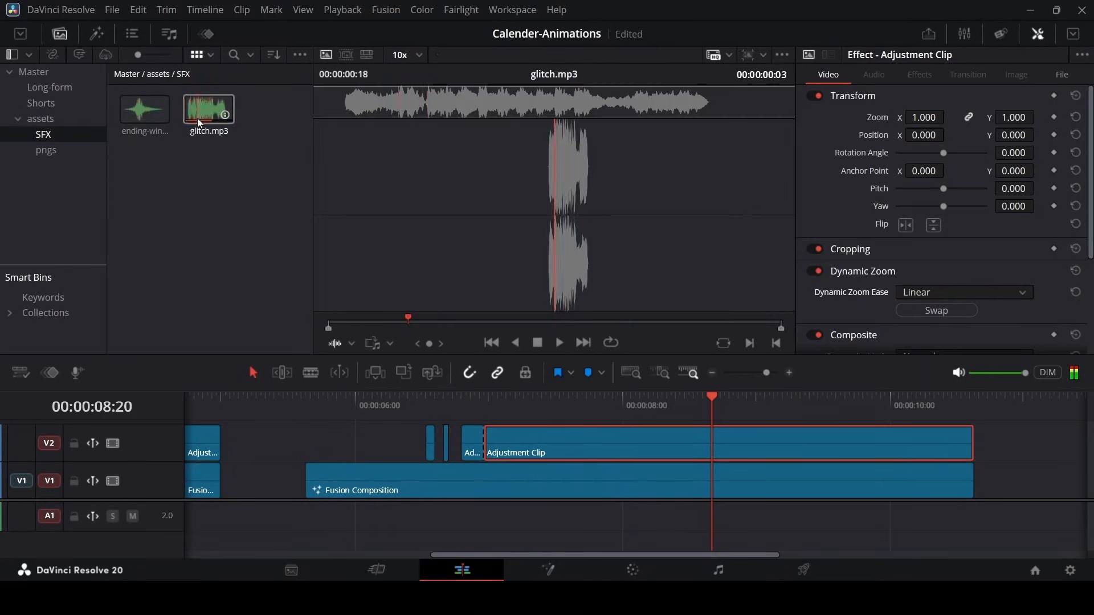
{"action": "left_click_drag", "start_coordinate": [197, 118], "coordinate": [454, 517]}
- Play the glitch sound and trim glitch.mp3 to end where the long Adjustment Clip starts
{"action": "left_click", "coordinate": [398, 405]}
{"action": "key", "text": "space"}
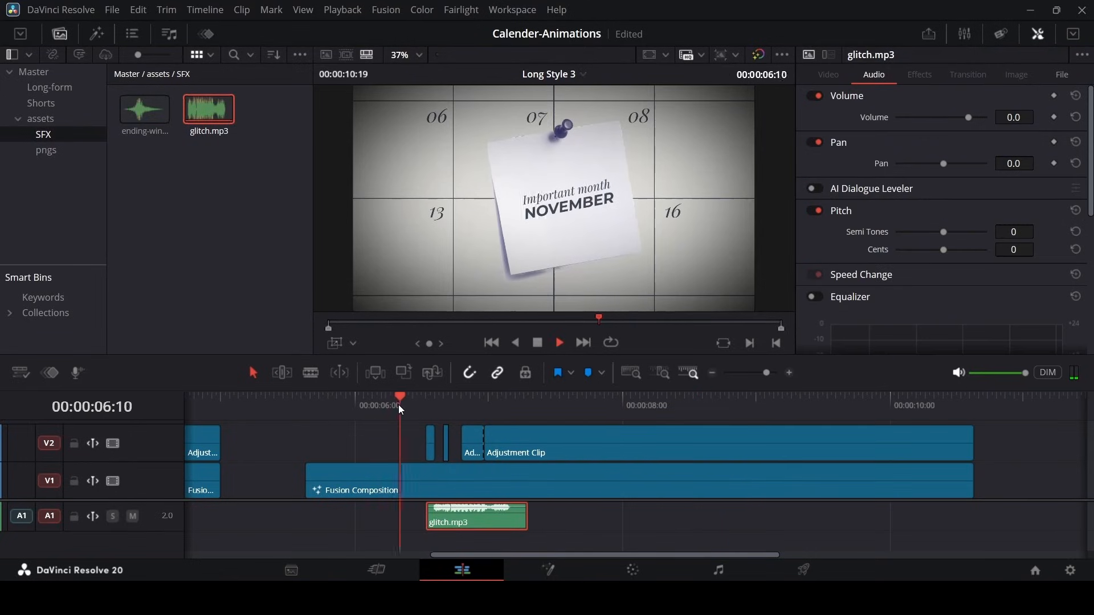
{"action": "key", "text": "space"}
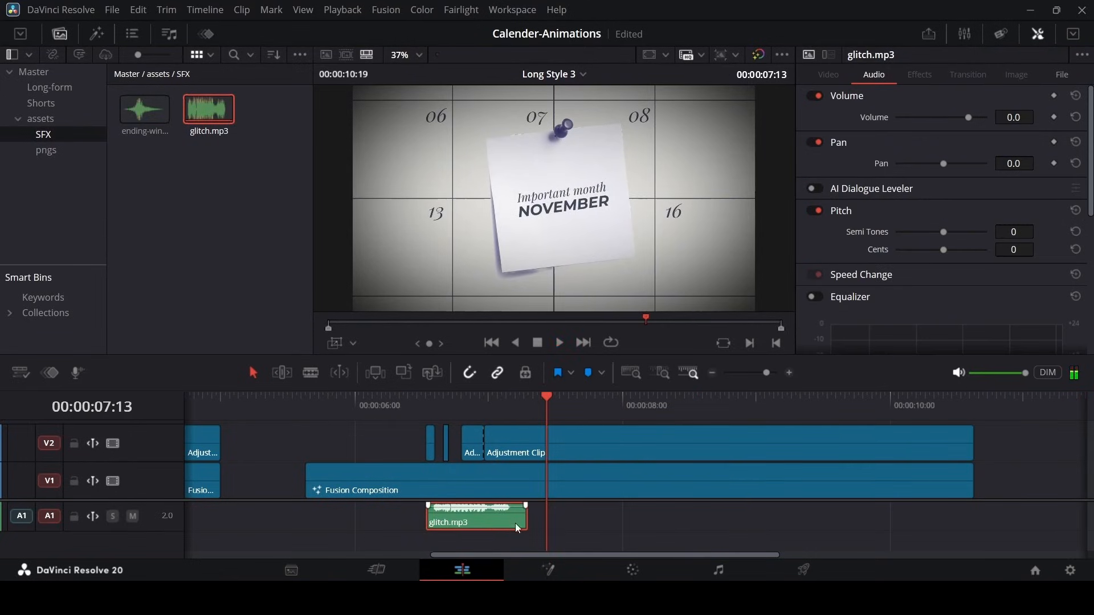
{"action": "left_click_drag", "start_coordinate": [518, 528], "coordinate": [484, 524]}
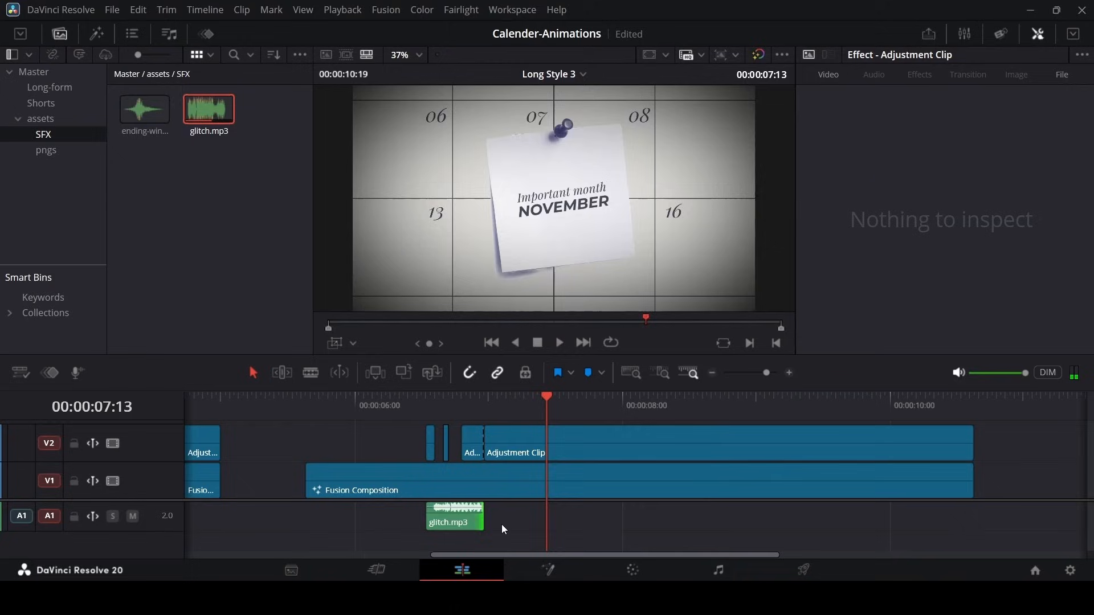
- Set the volume of glitch.mp3 to -15
{"action": "left_click", "coordinate": [445, 406]}
{"action": "left_click", "coordinate": [445, 515]}
{"action": "left_click", "coordinate": [1010, 118]}
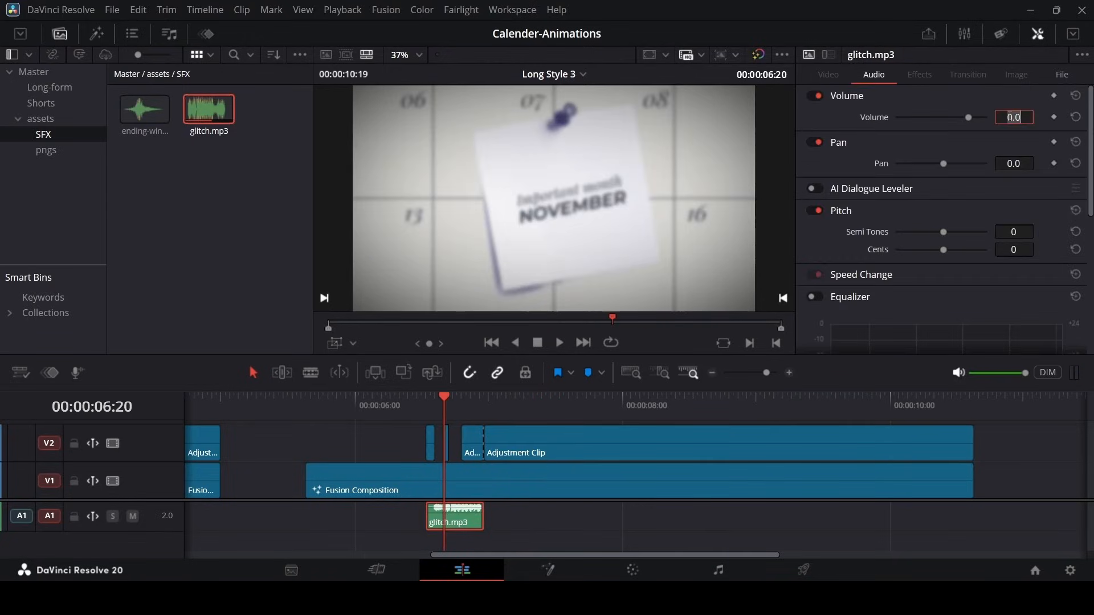
{"action": "type", "text": "-15"}
{"action": "key", "text": "Return"}
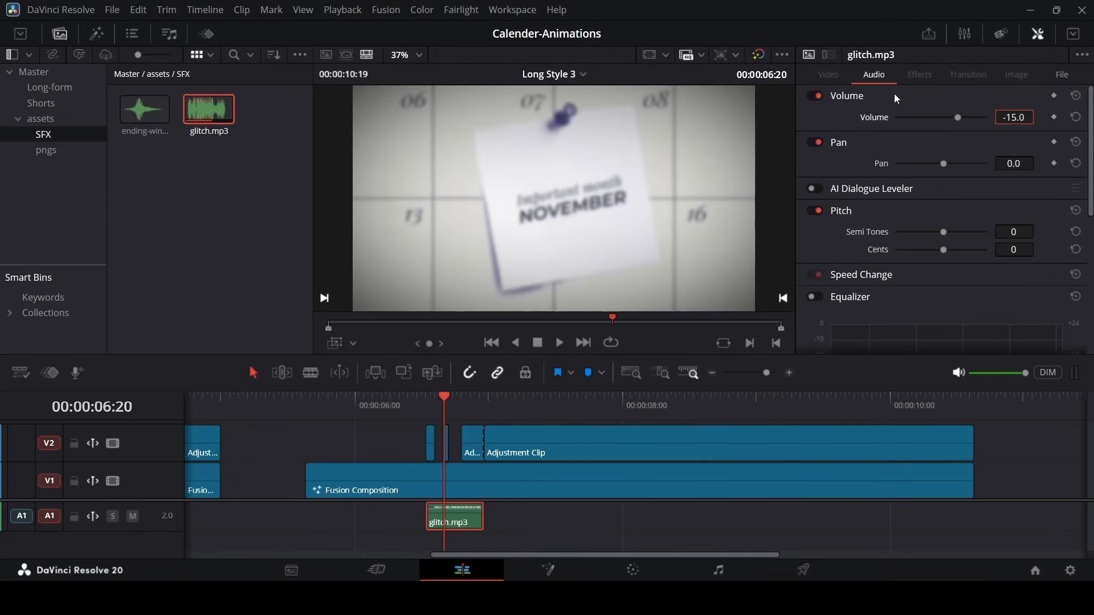
- Play the sequence with the quieter sound and check the long Adjustment Clip's Dynamic Zoom frames, hiding the overlay again
{"action": "left_click", "coordinate": [317, 399]}
{"action": "key", "text": "space"}
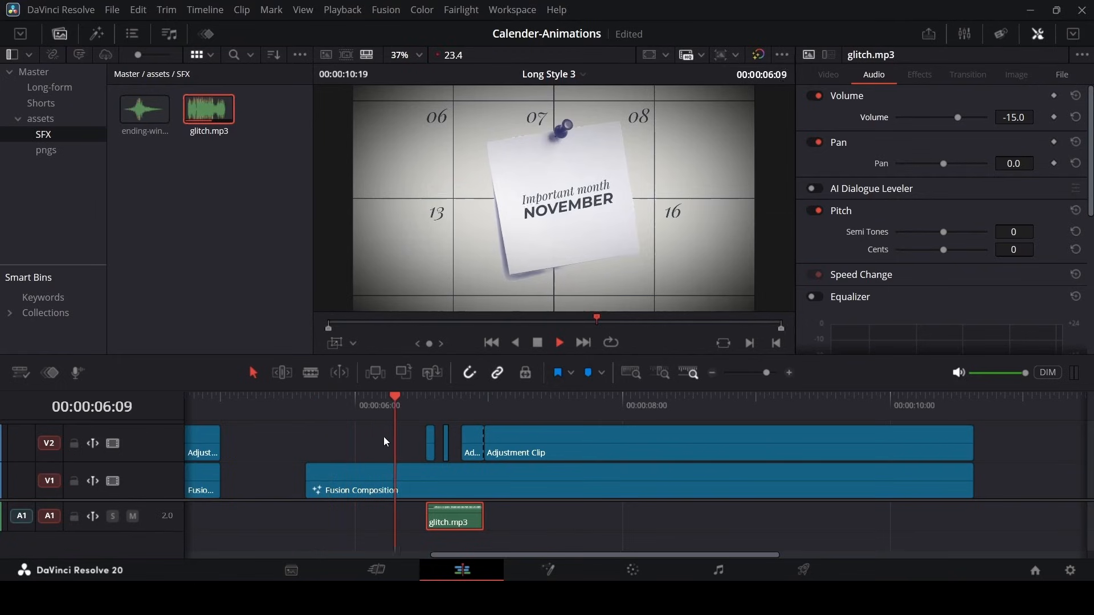
{"action": "left_click", "coordinate": [335, 344]}
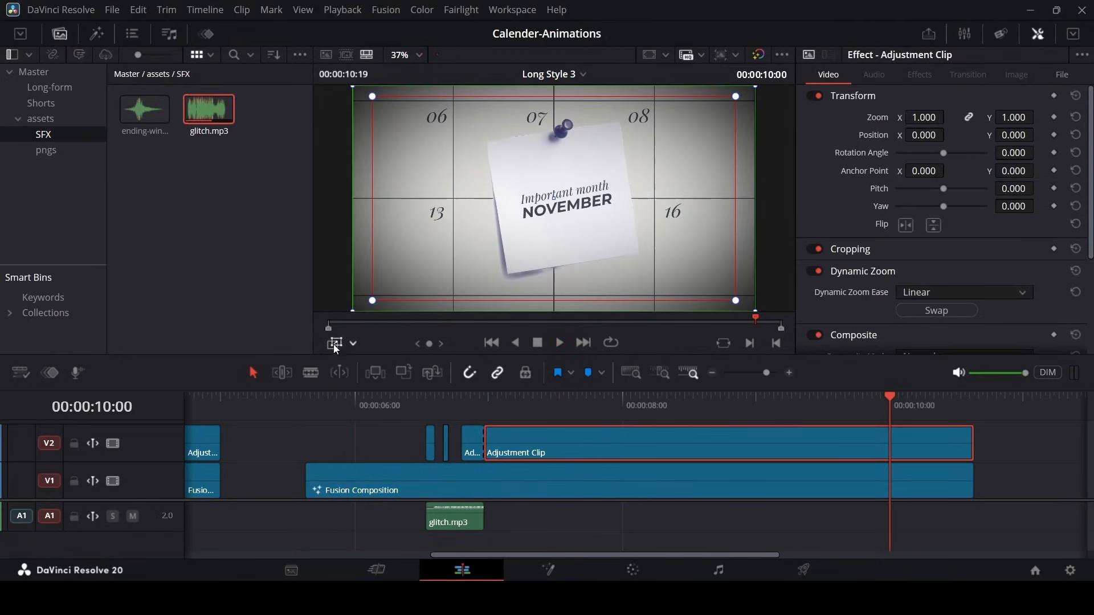
{"action": "left_click", "coordinate": [332, 347]}
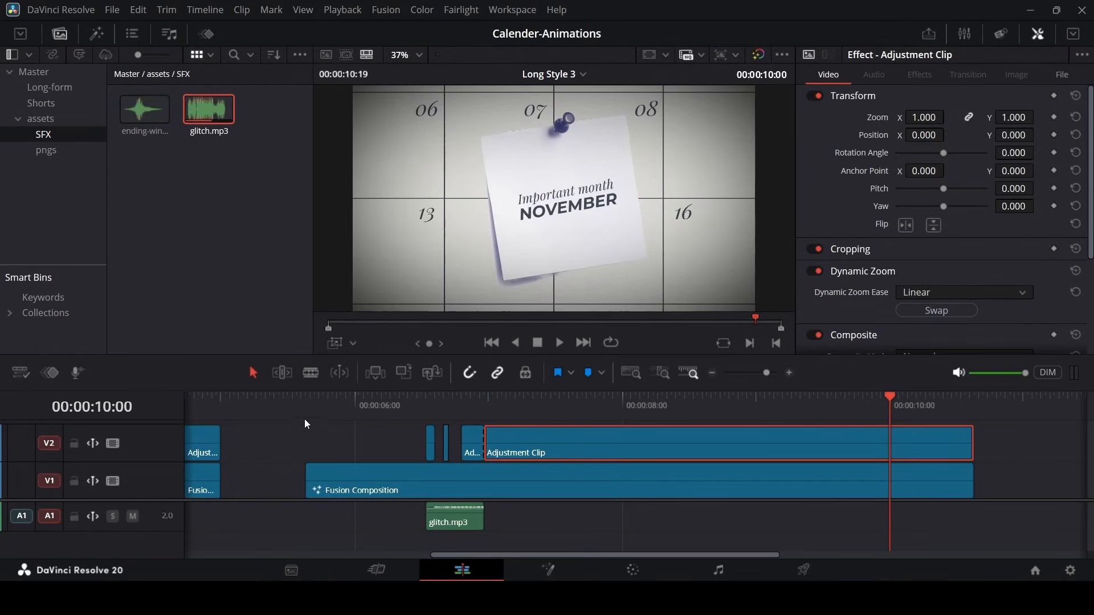
- Play the finished animation from the start of the Fusion Composition
{"action": "left_click", "coordinate": [306, 409]}
{"action": "left_click", "coordinate": [341, 439]}
{"action": "key", "text": "space"}
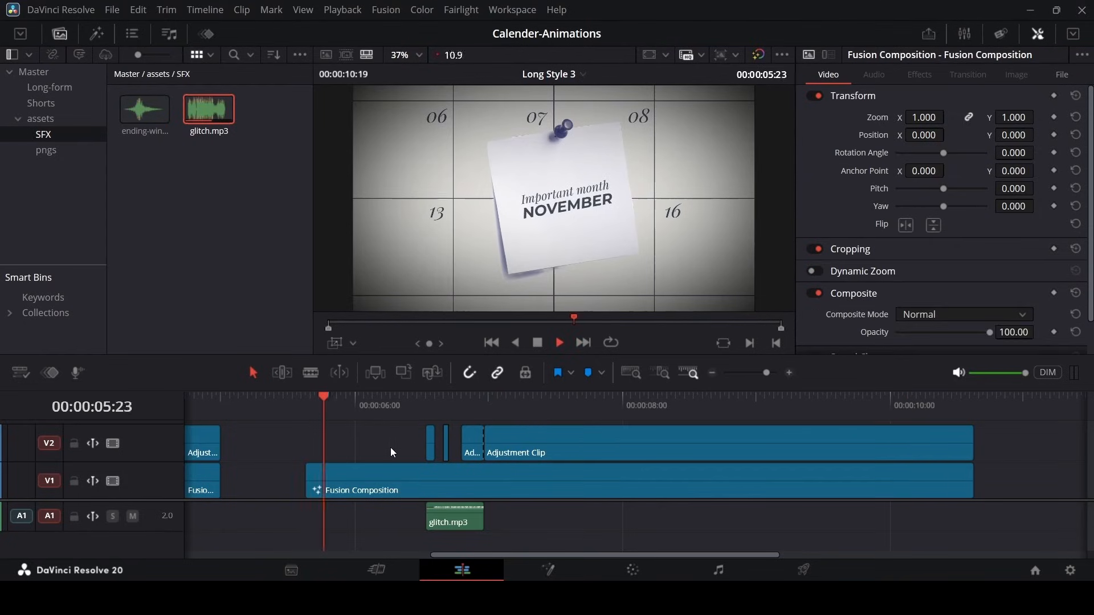